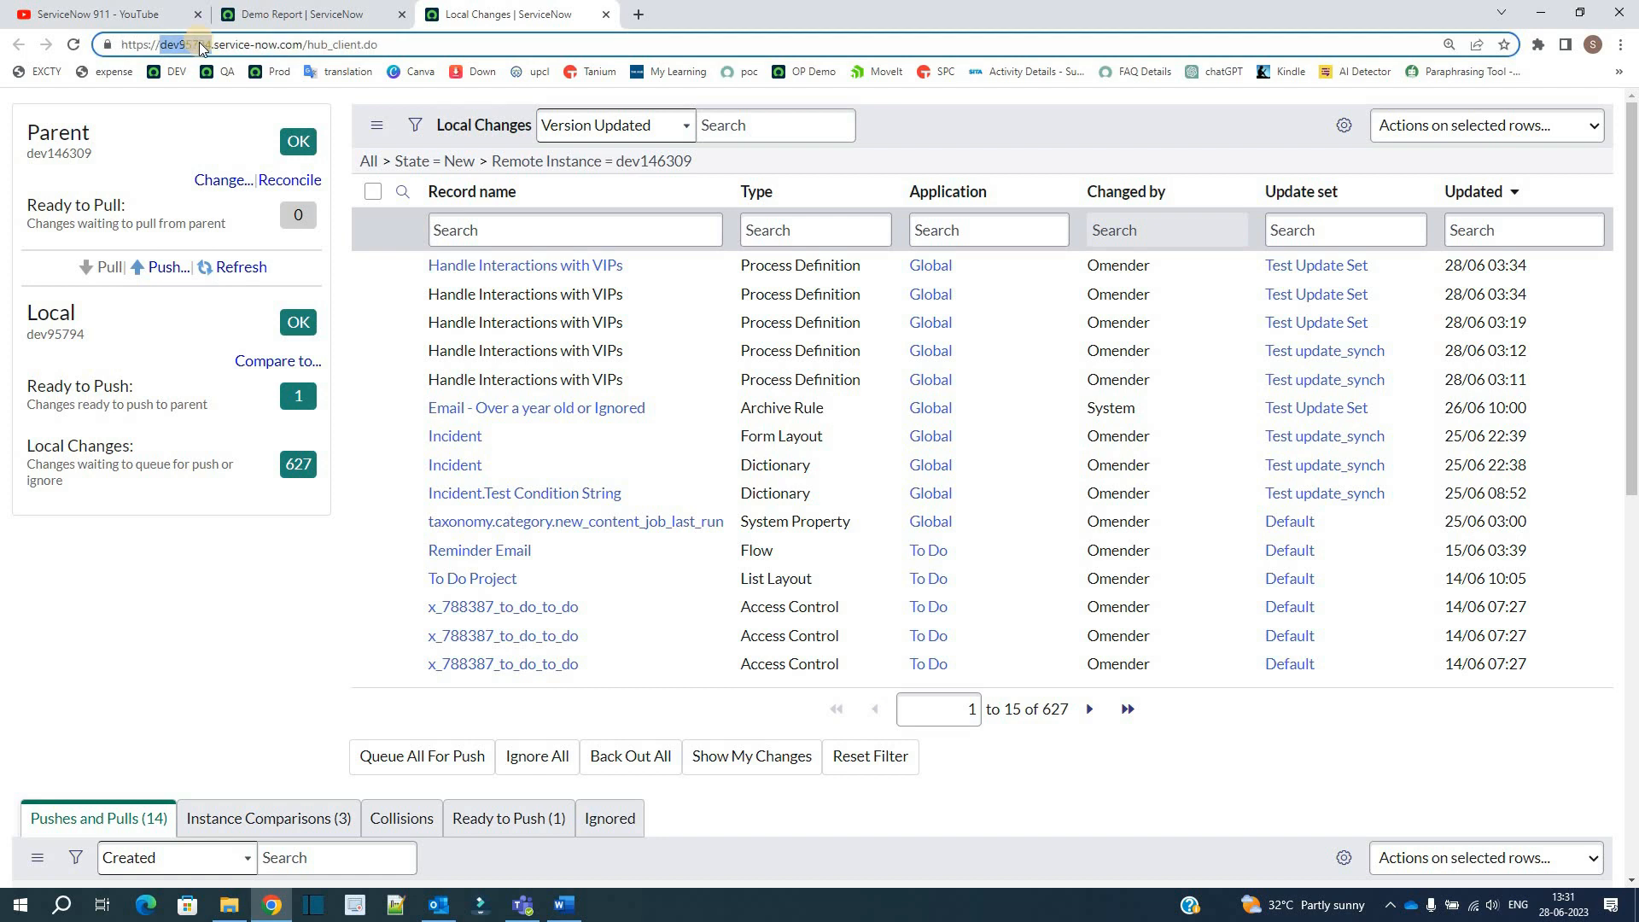
Step: Review the remote instances available as a new parent instance, and leave the selection without changing the parent
left_click(151, 137)
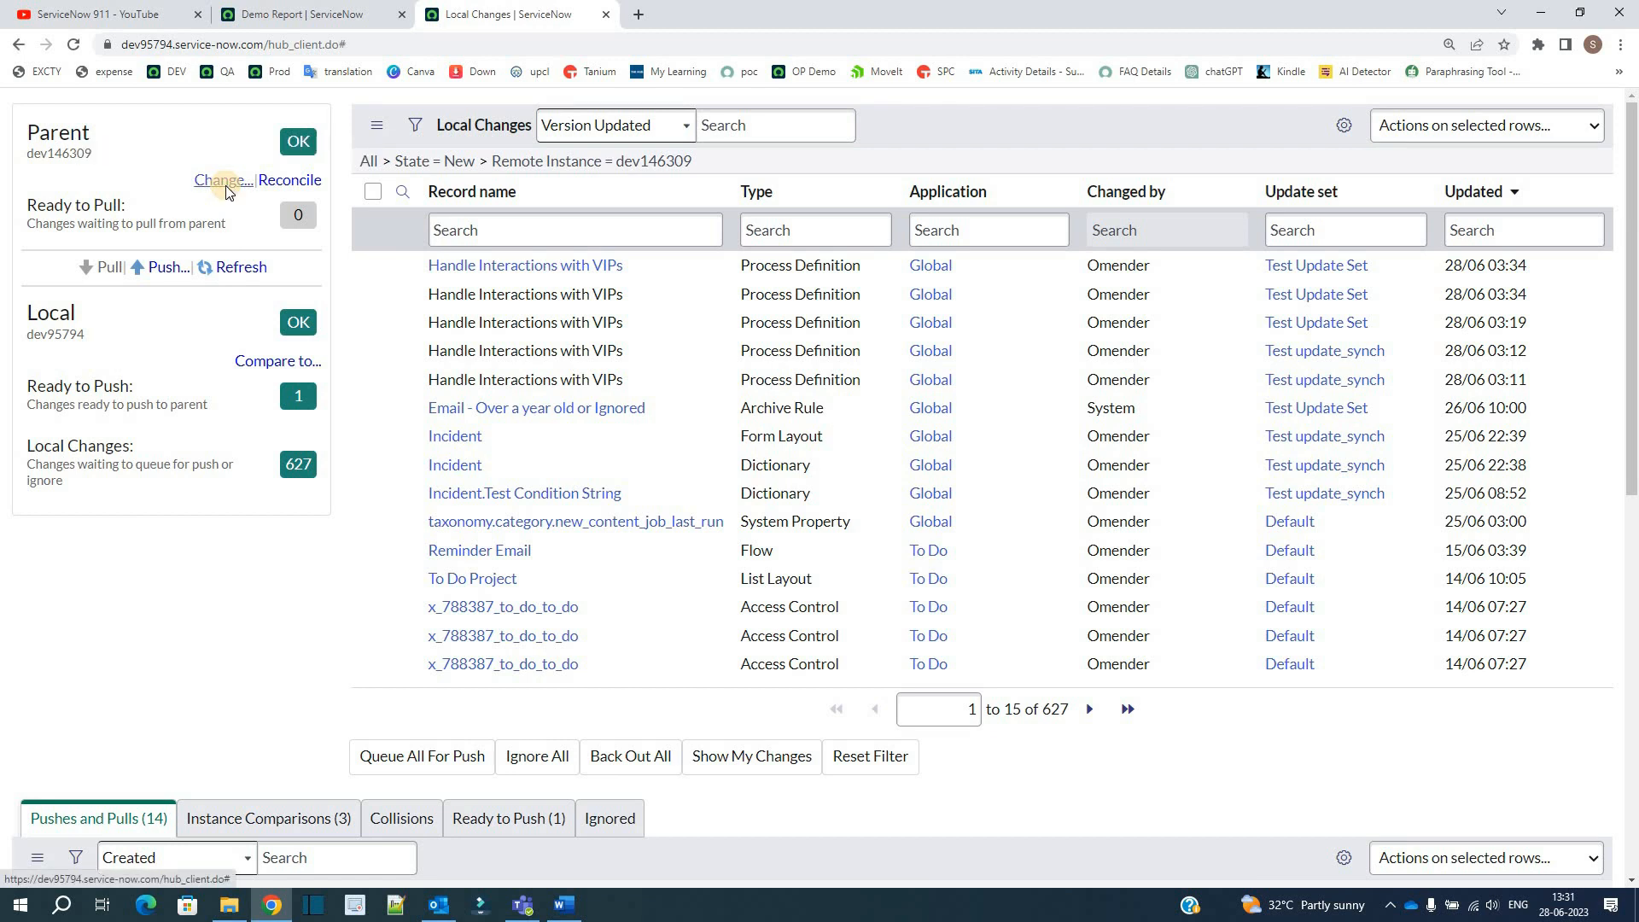
left_click(224, 181)
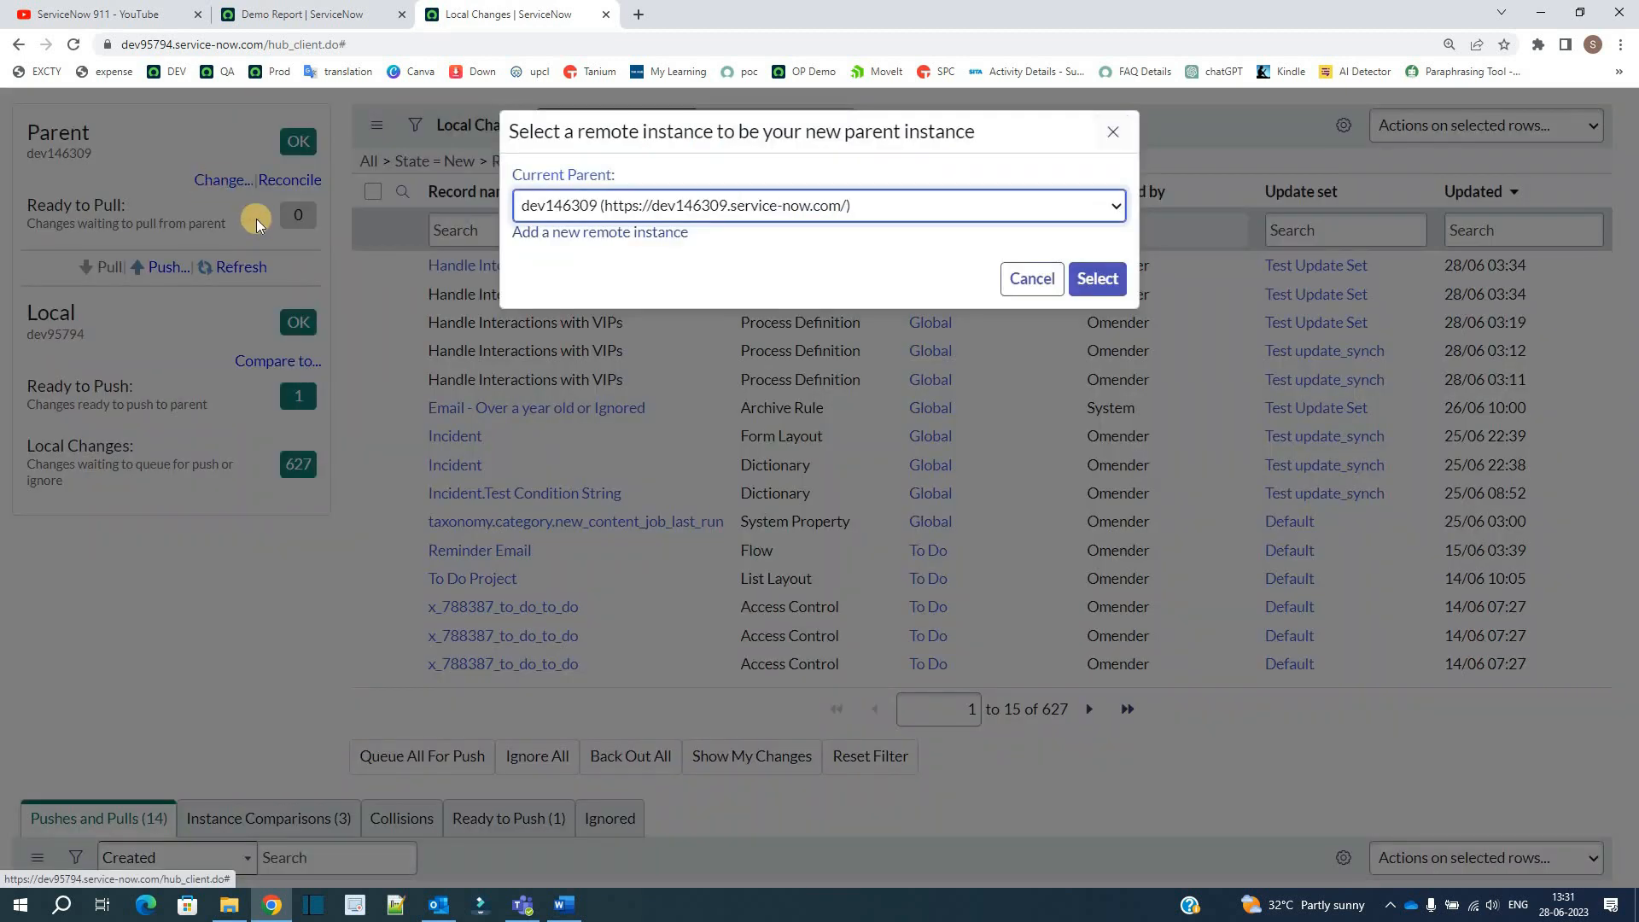
left_click(1113, 207)
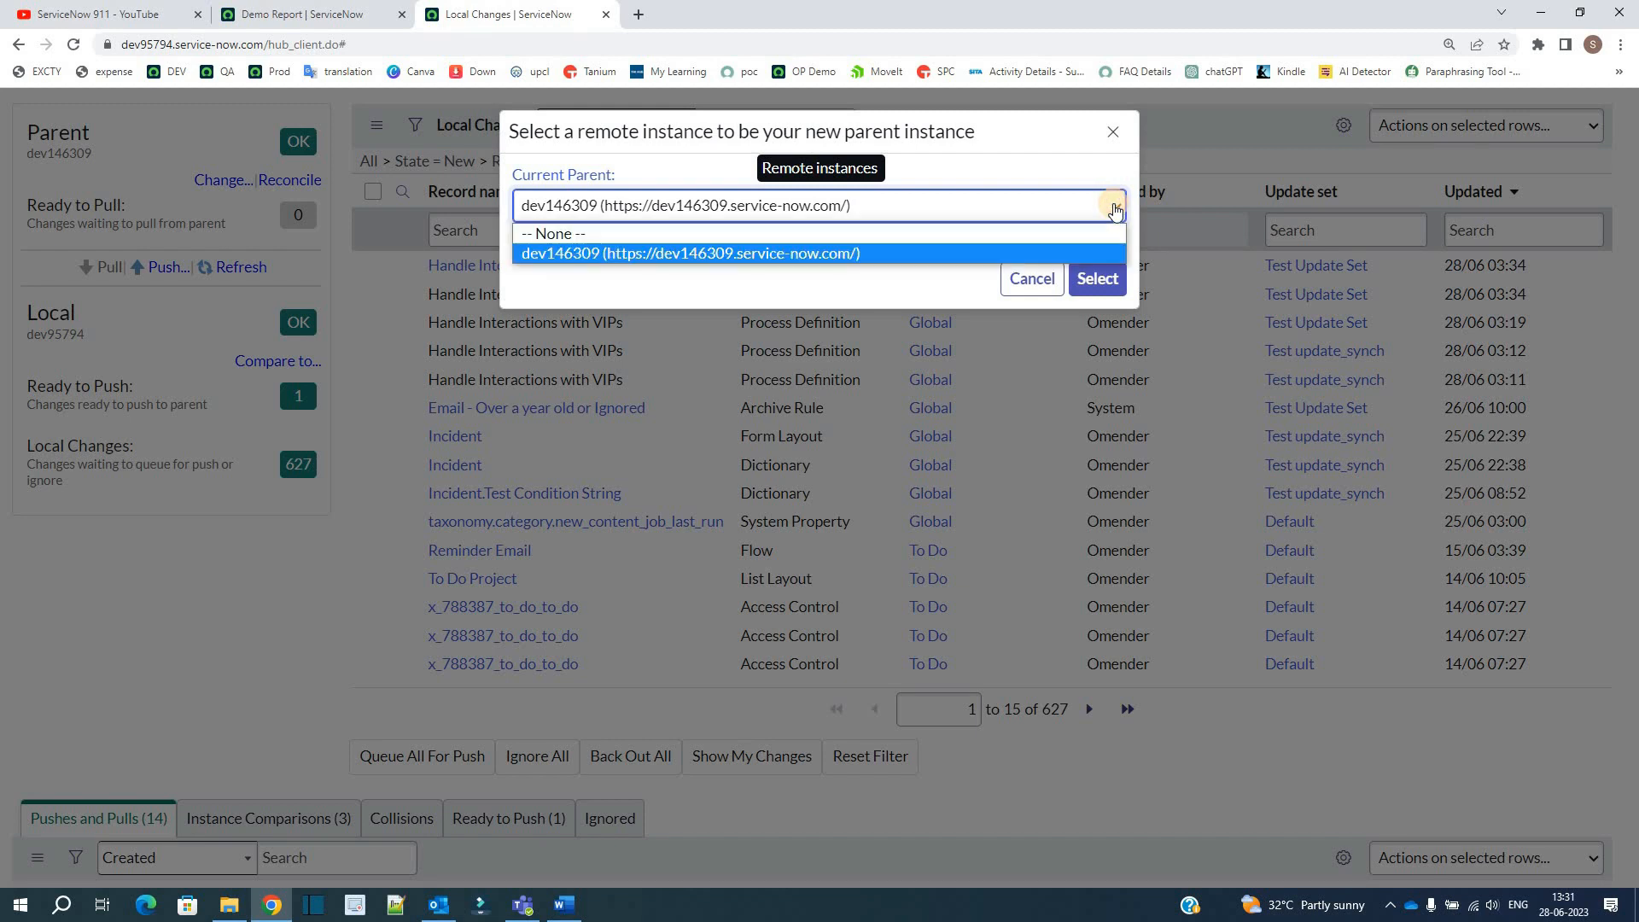
left_click(935, 293)
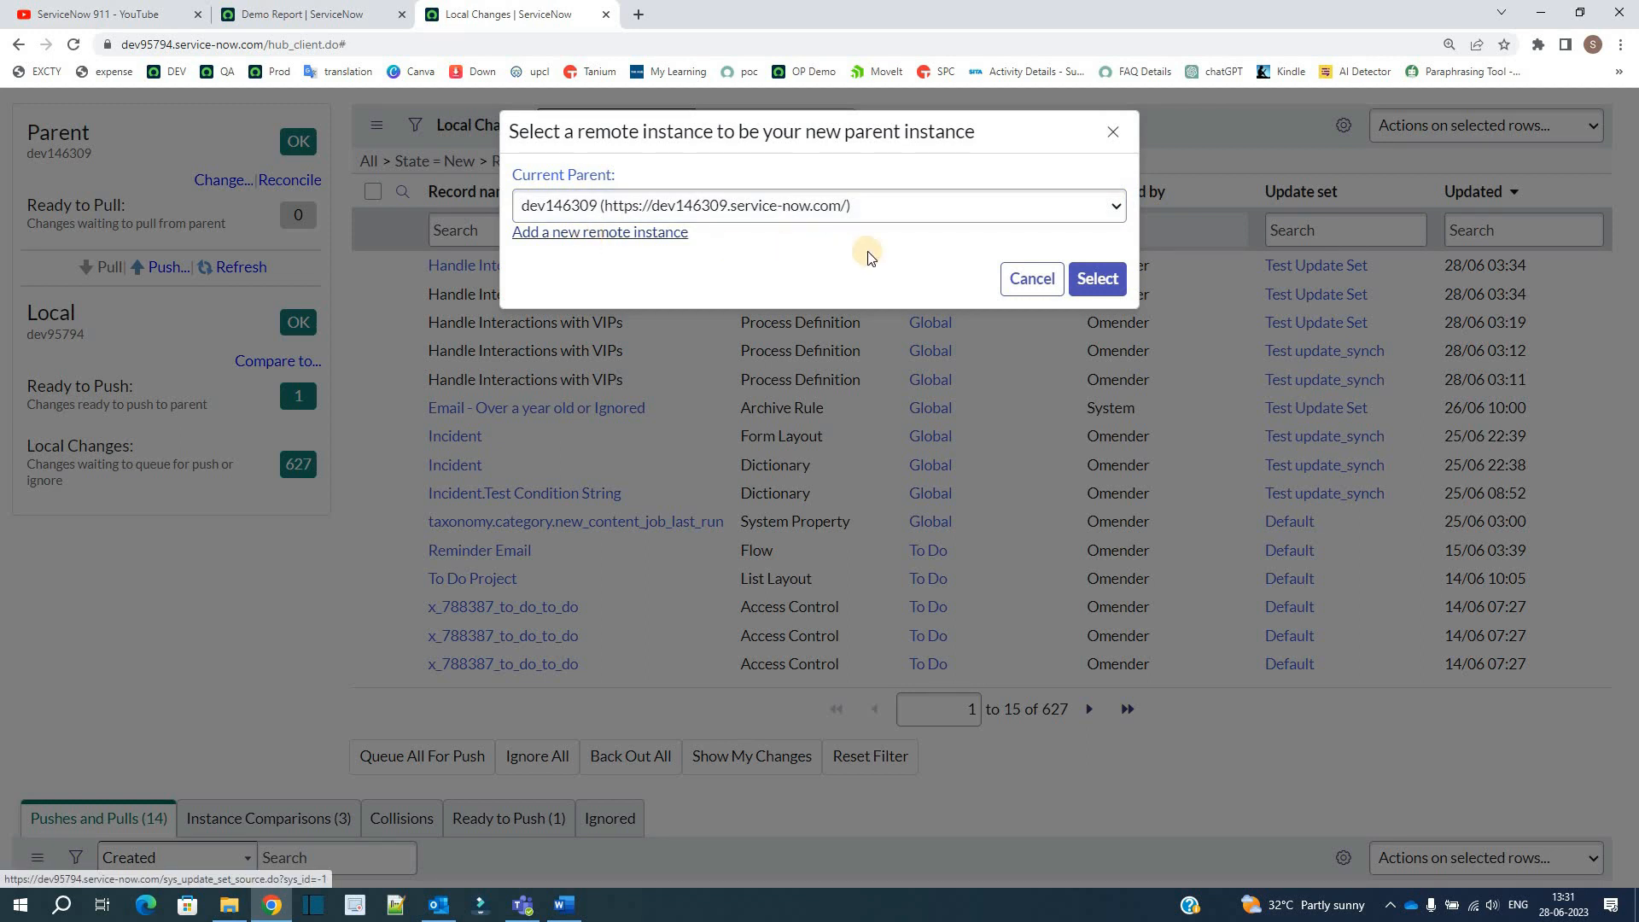
left_click(1016, 280)
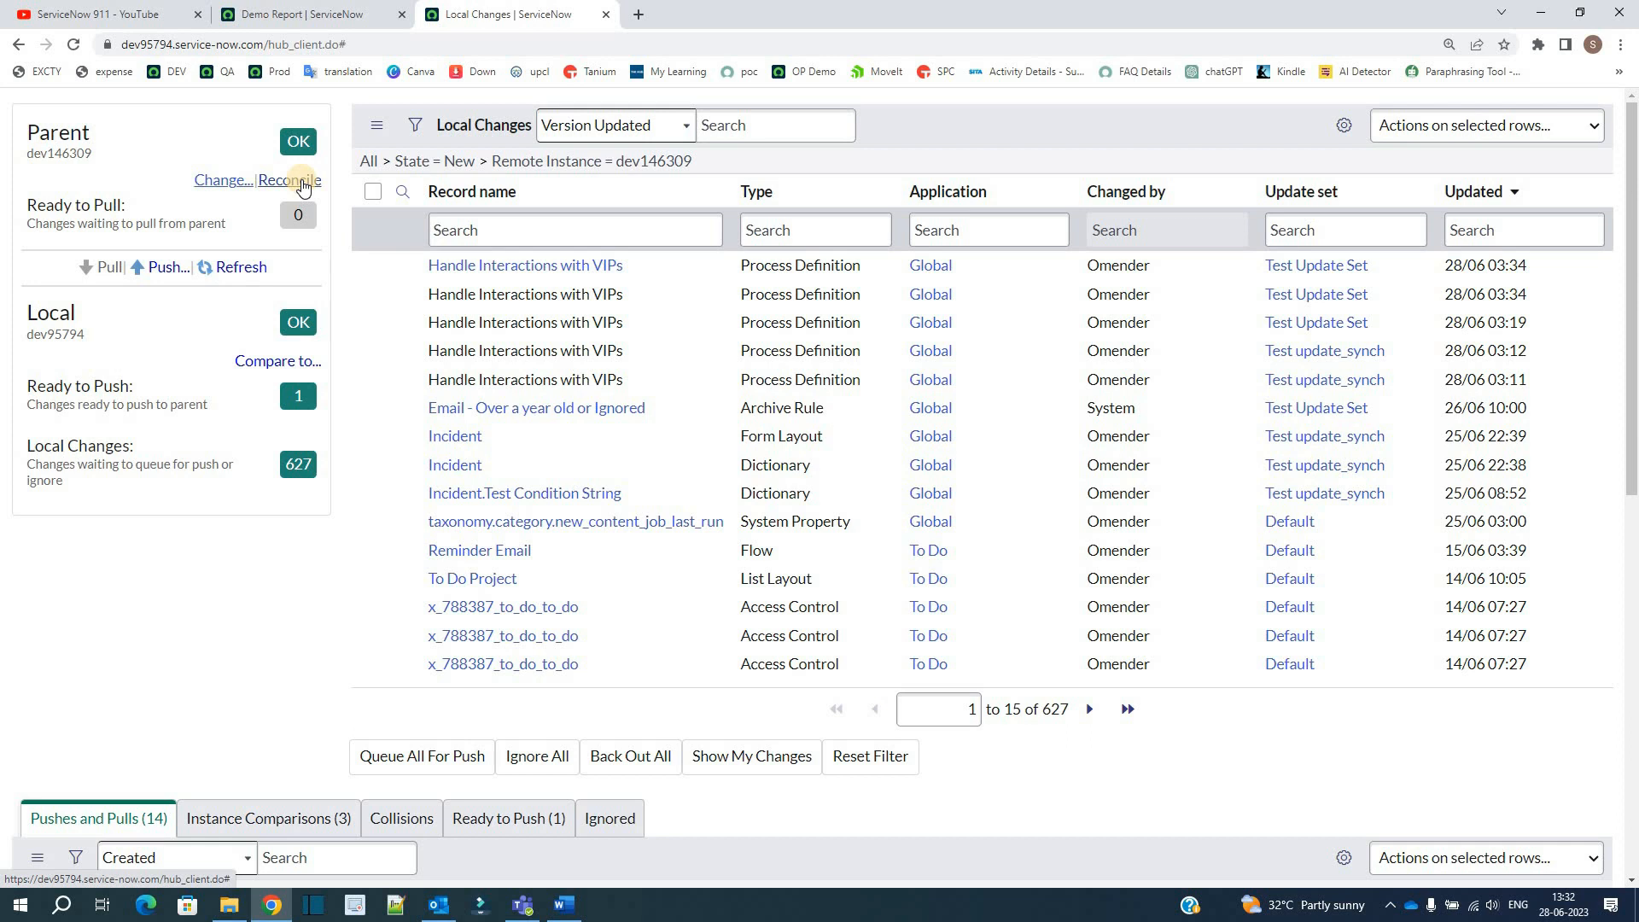
Step: Examine the parent's Ready to Pull count, the pull and push options, and the search fields offered for Local Changes
triple_click(38, 203)
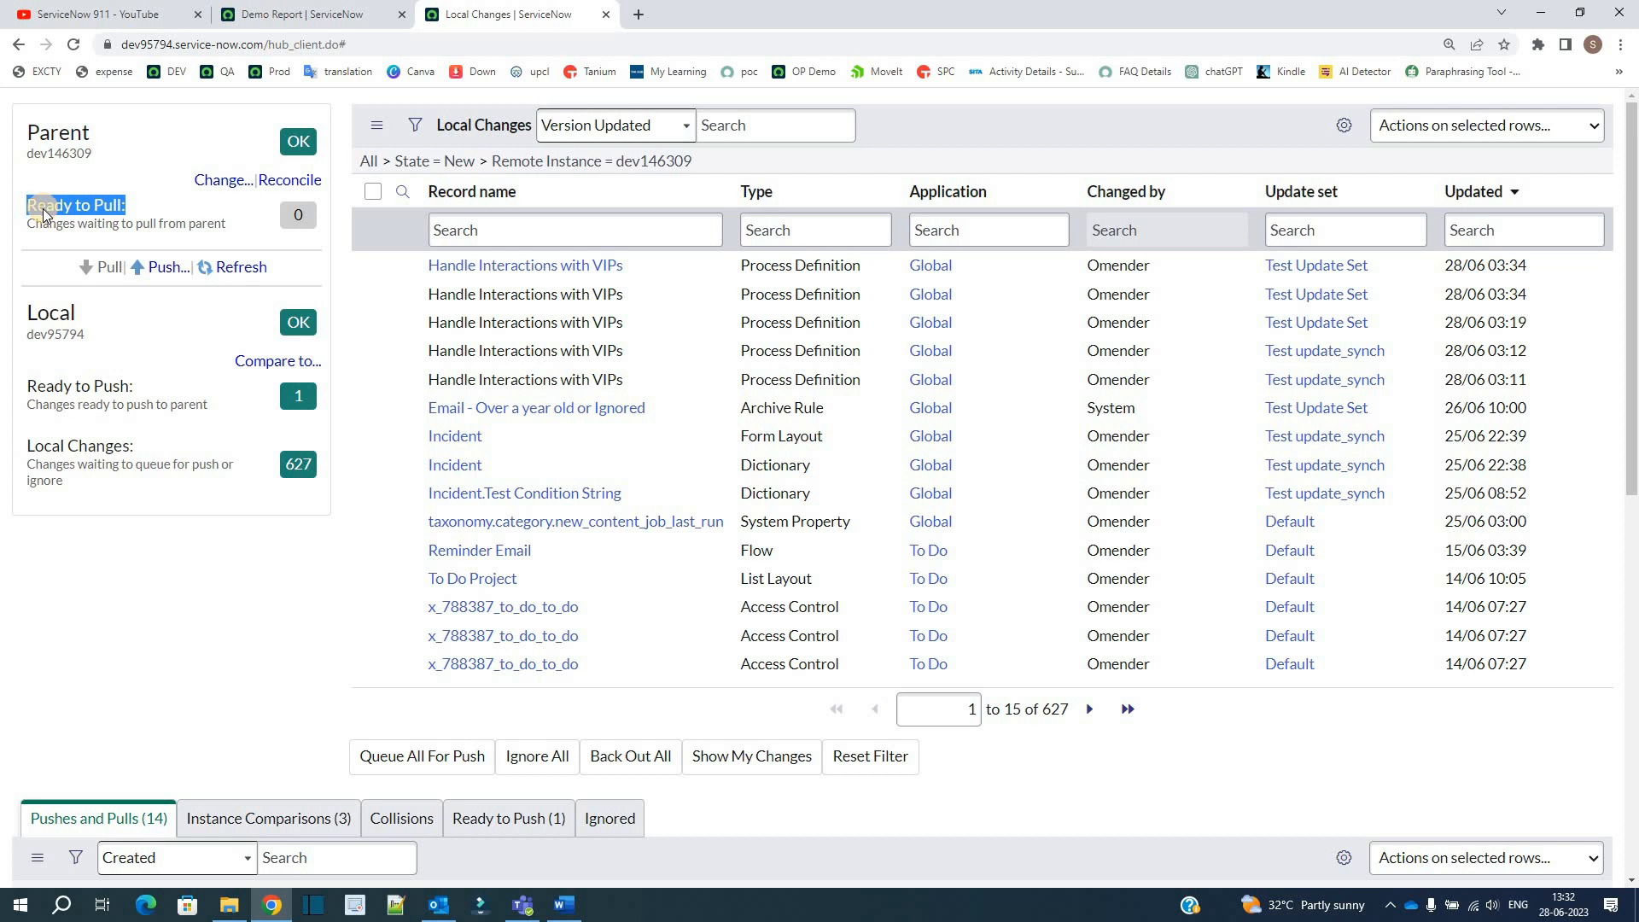
double_click(316, 209)
left_click(4, 296)
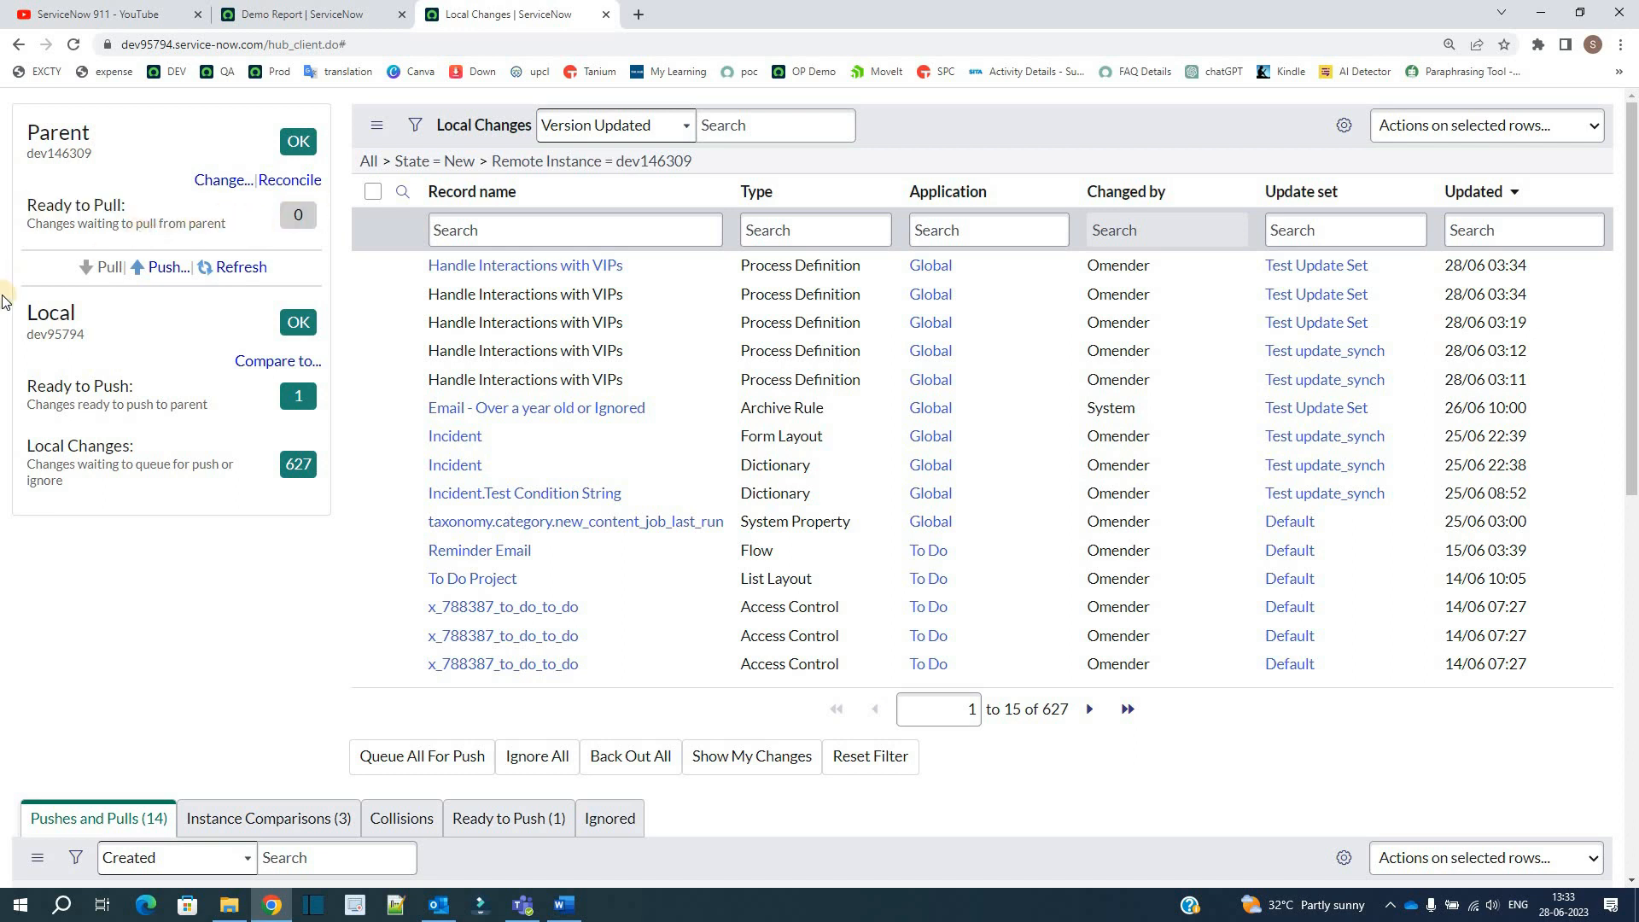
left_click(111, 271)
double_click(111, 271)
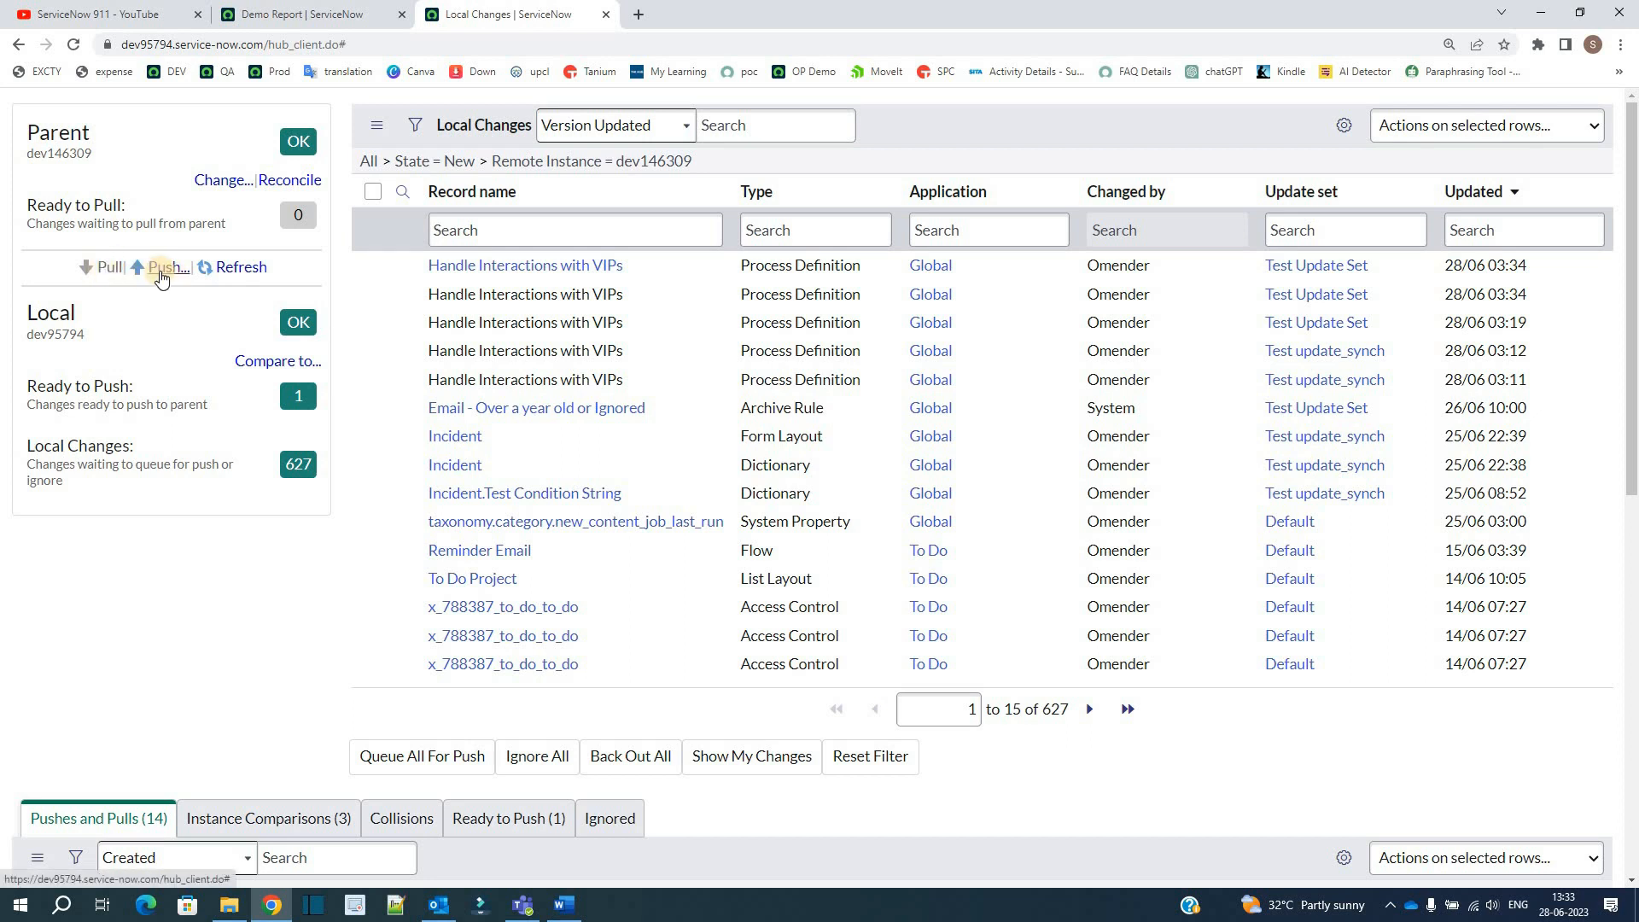
left_click(539, 135)
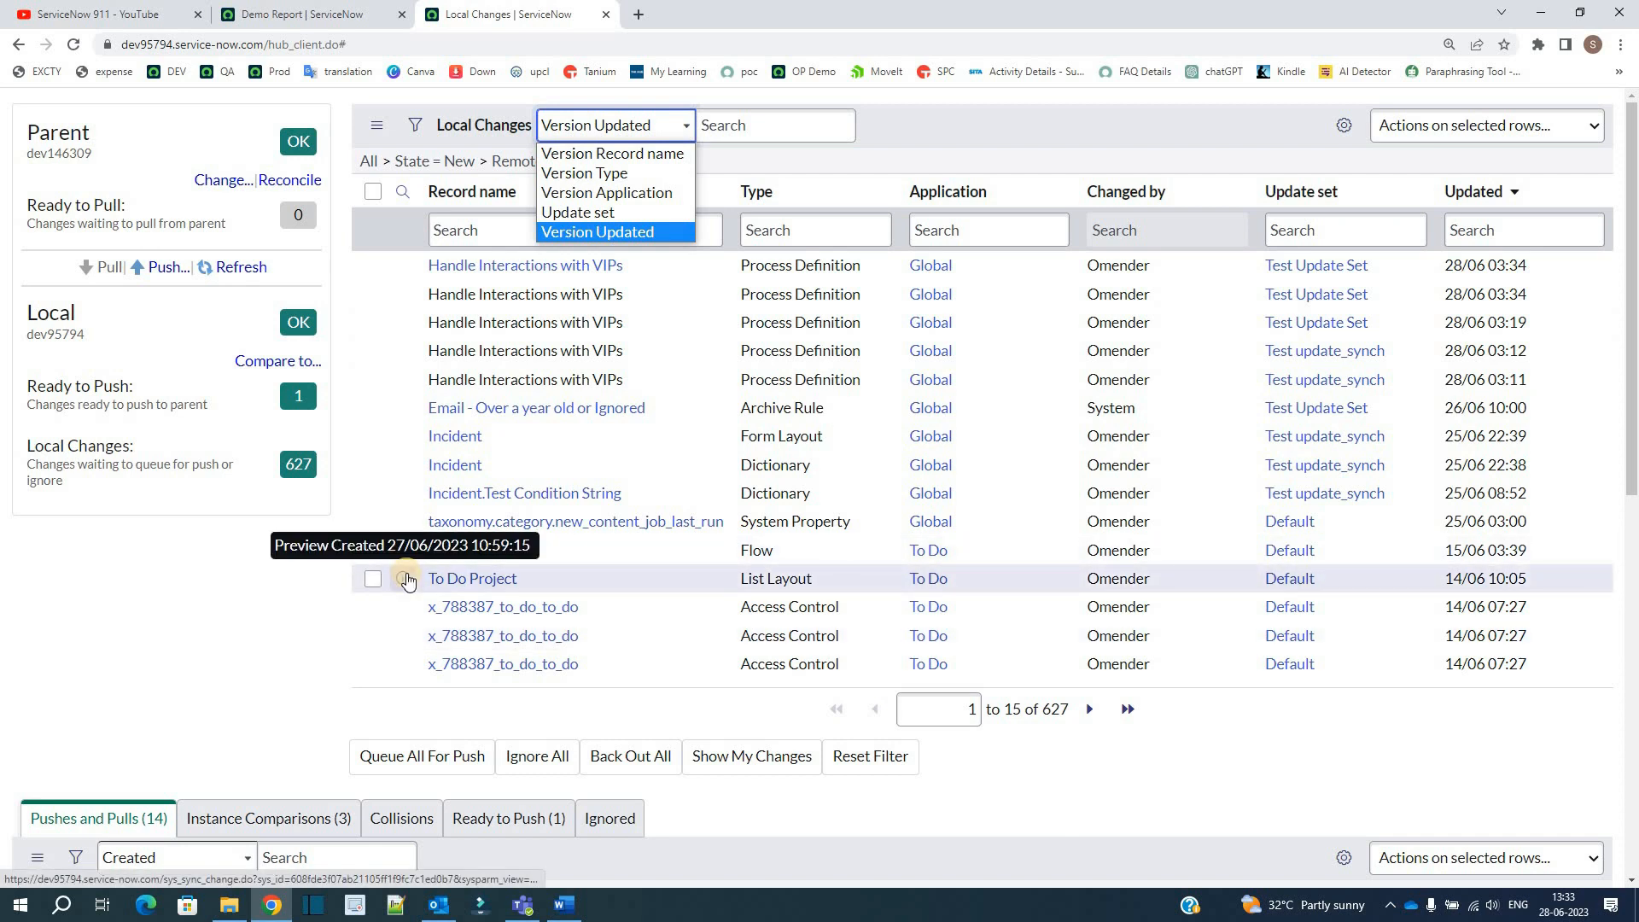
Step: Examine the Ready to Push and Local Changes figures of the local instance dev95794
left_click_drag(25, 386, 120, 386)
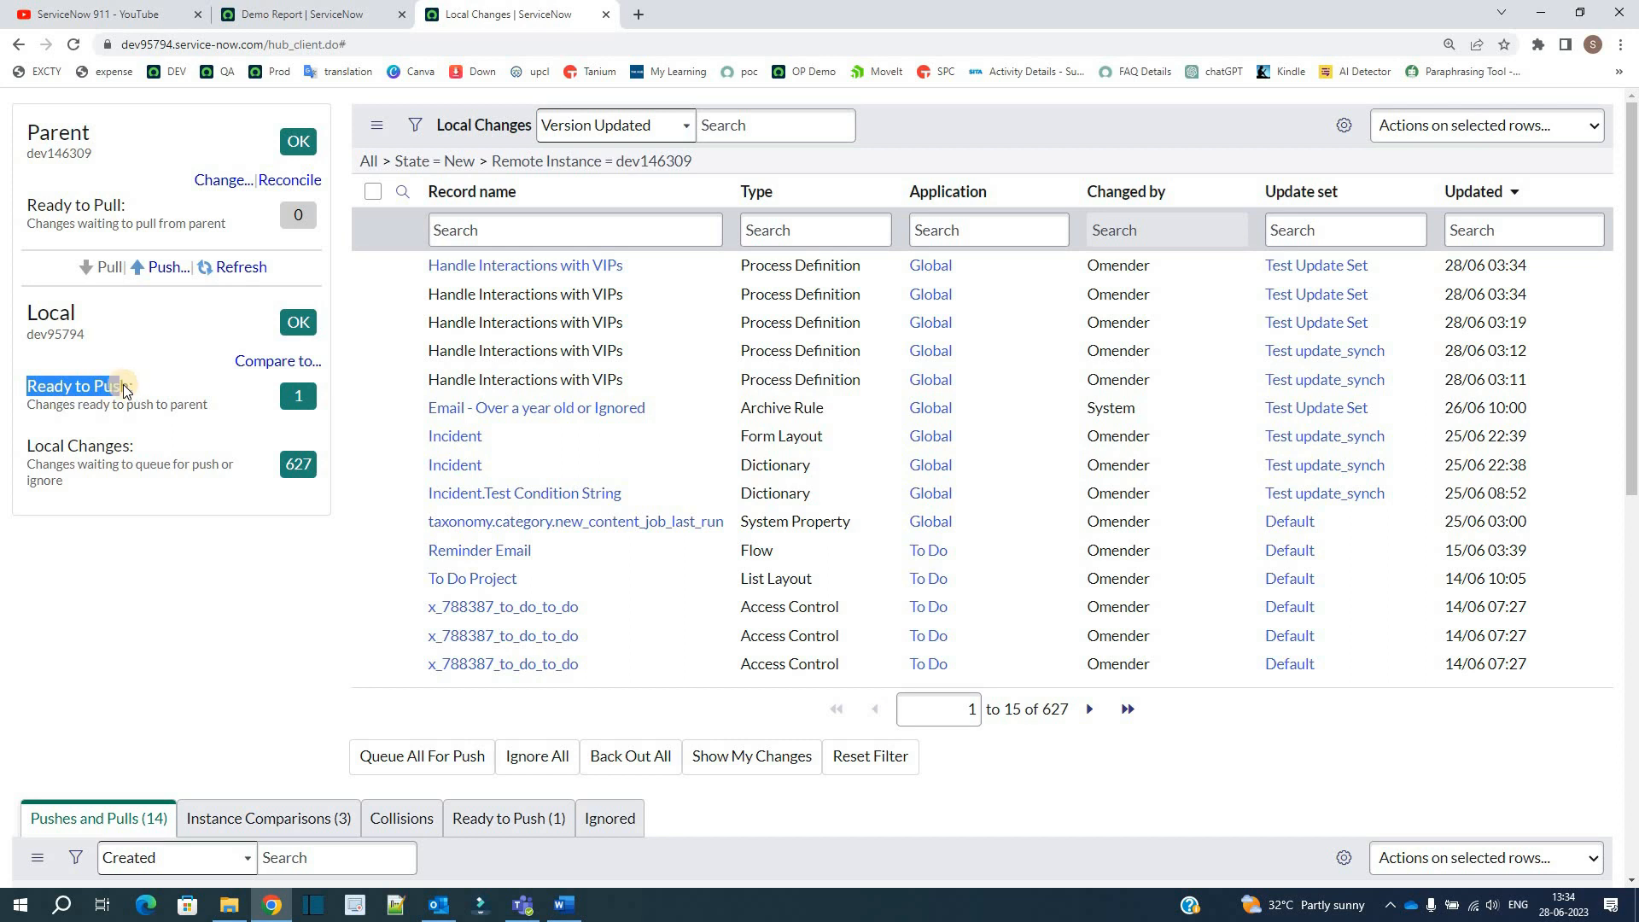
left_click(38, 455)
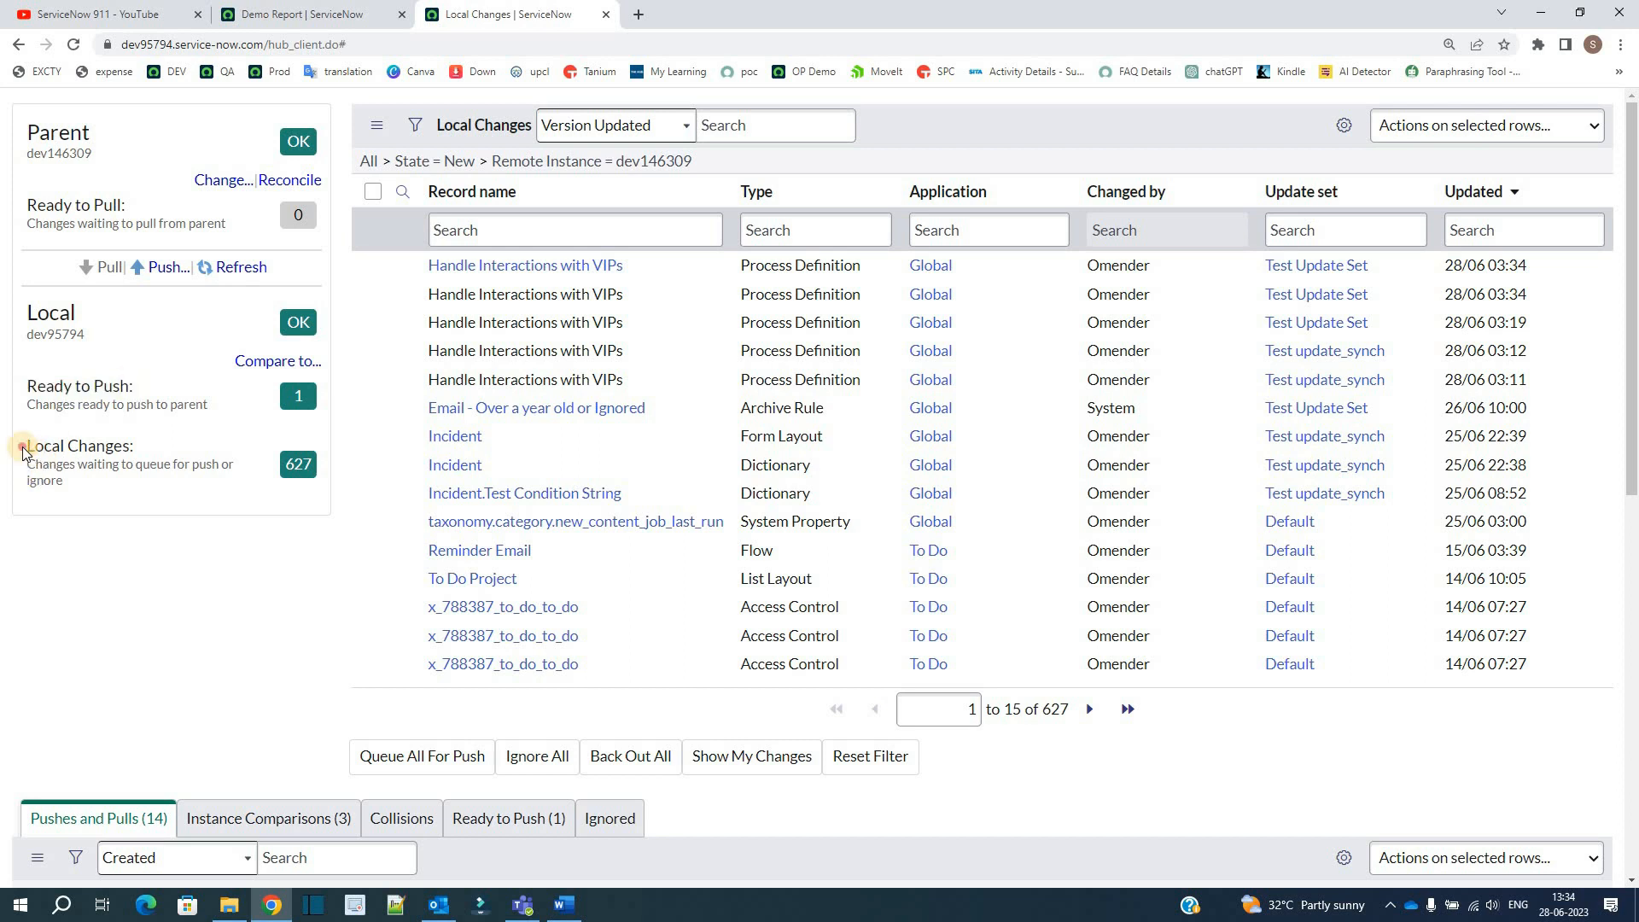
triple_click(37, 448)
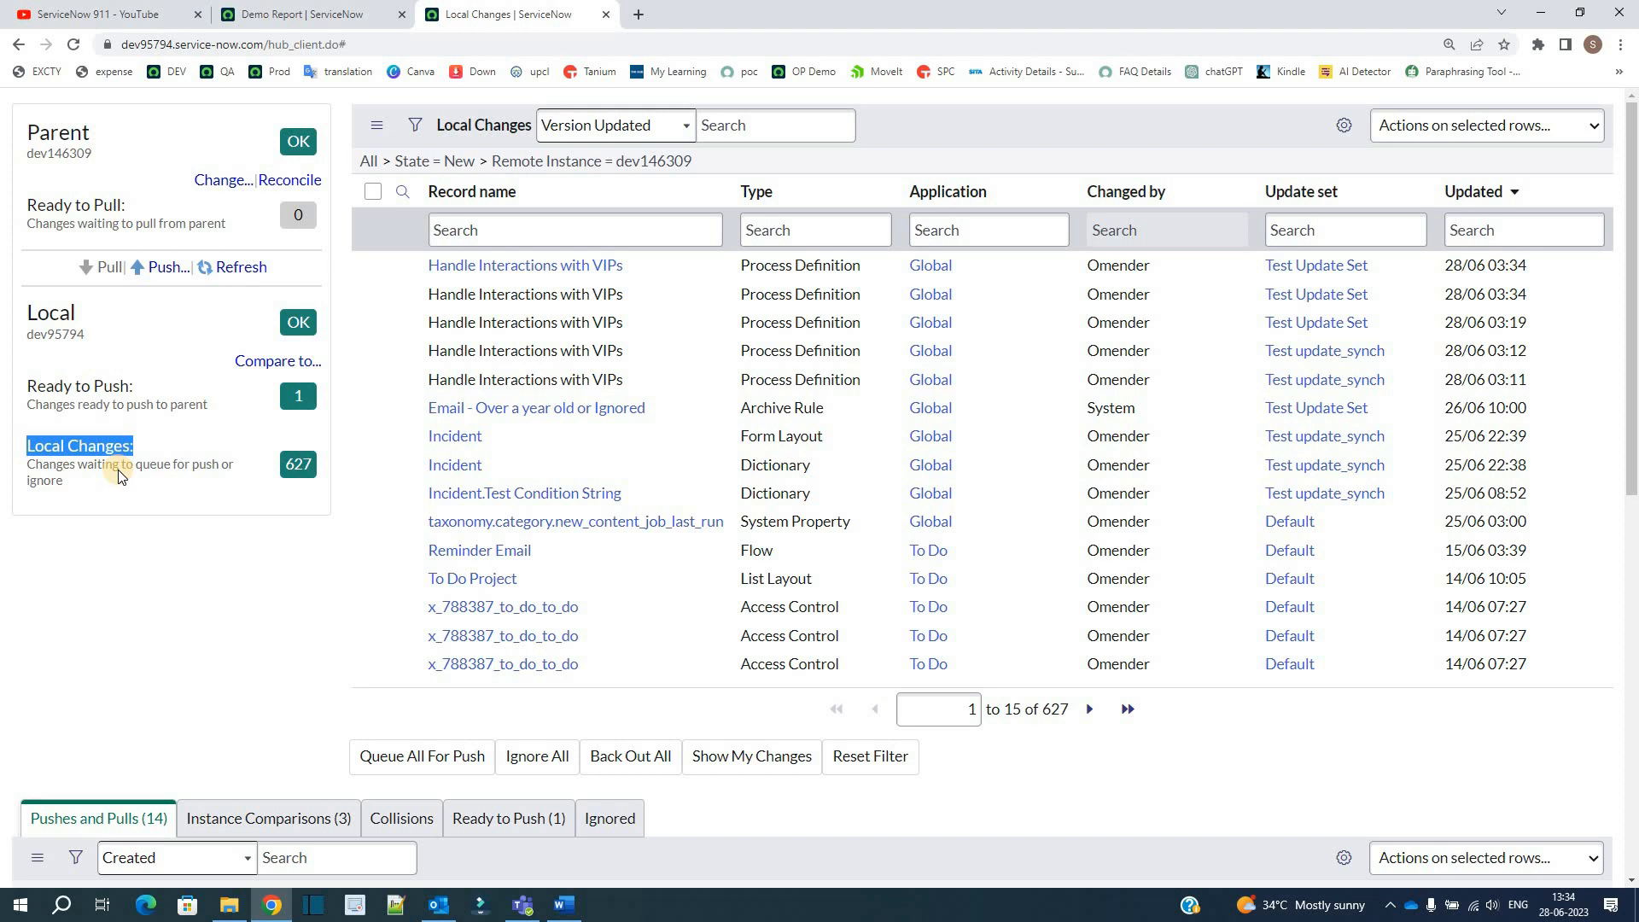
left_click_drag(118, 469, 126, 479)
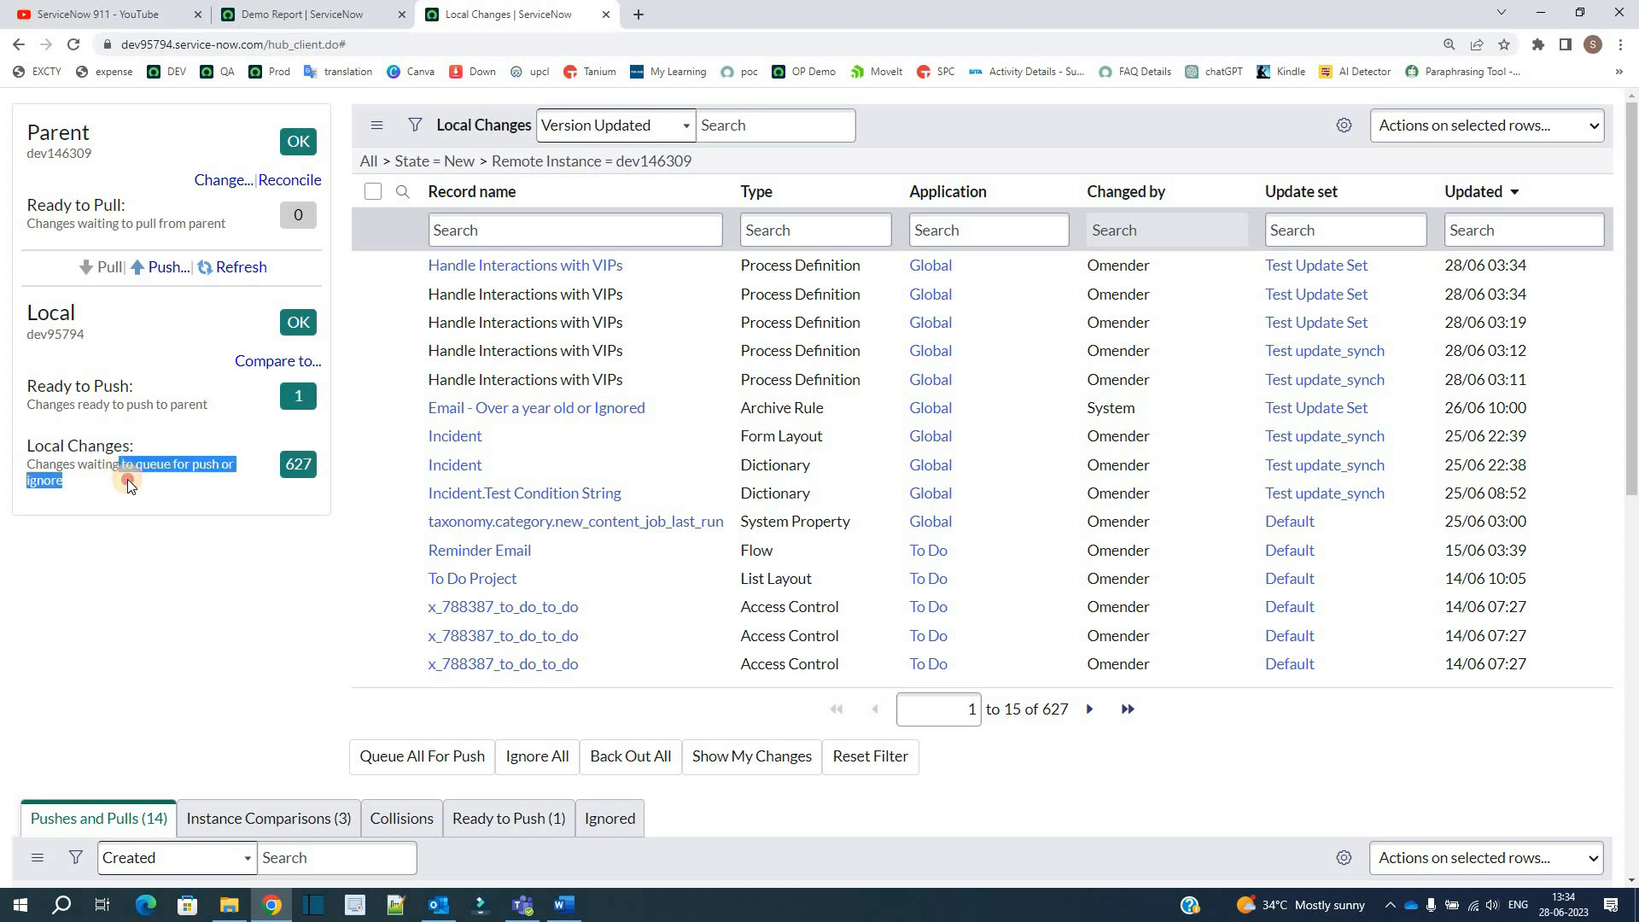
left_click(298, 464)
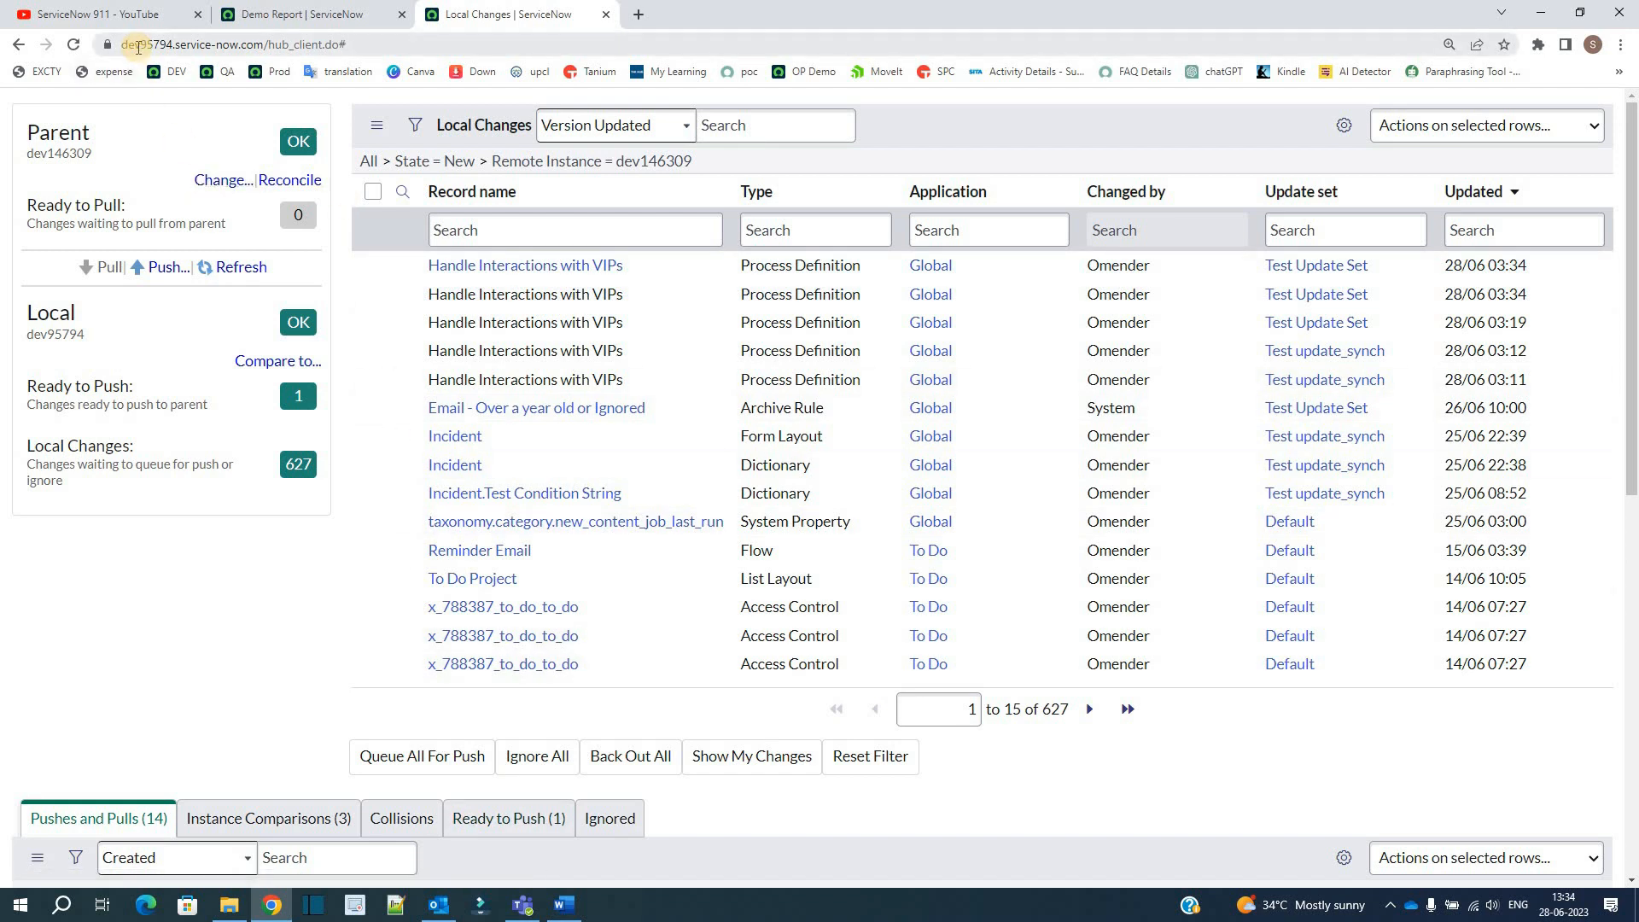
double_click(139, 47)
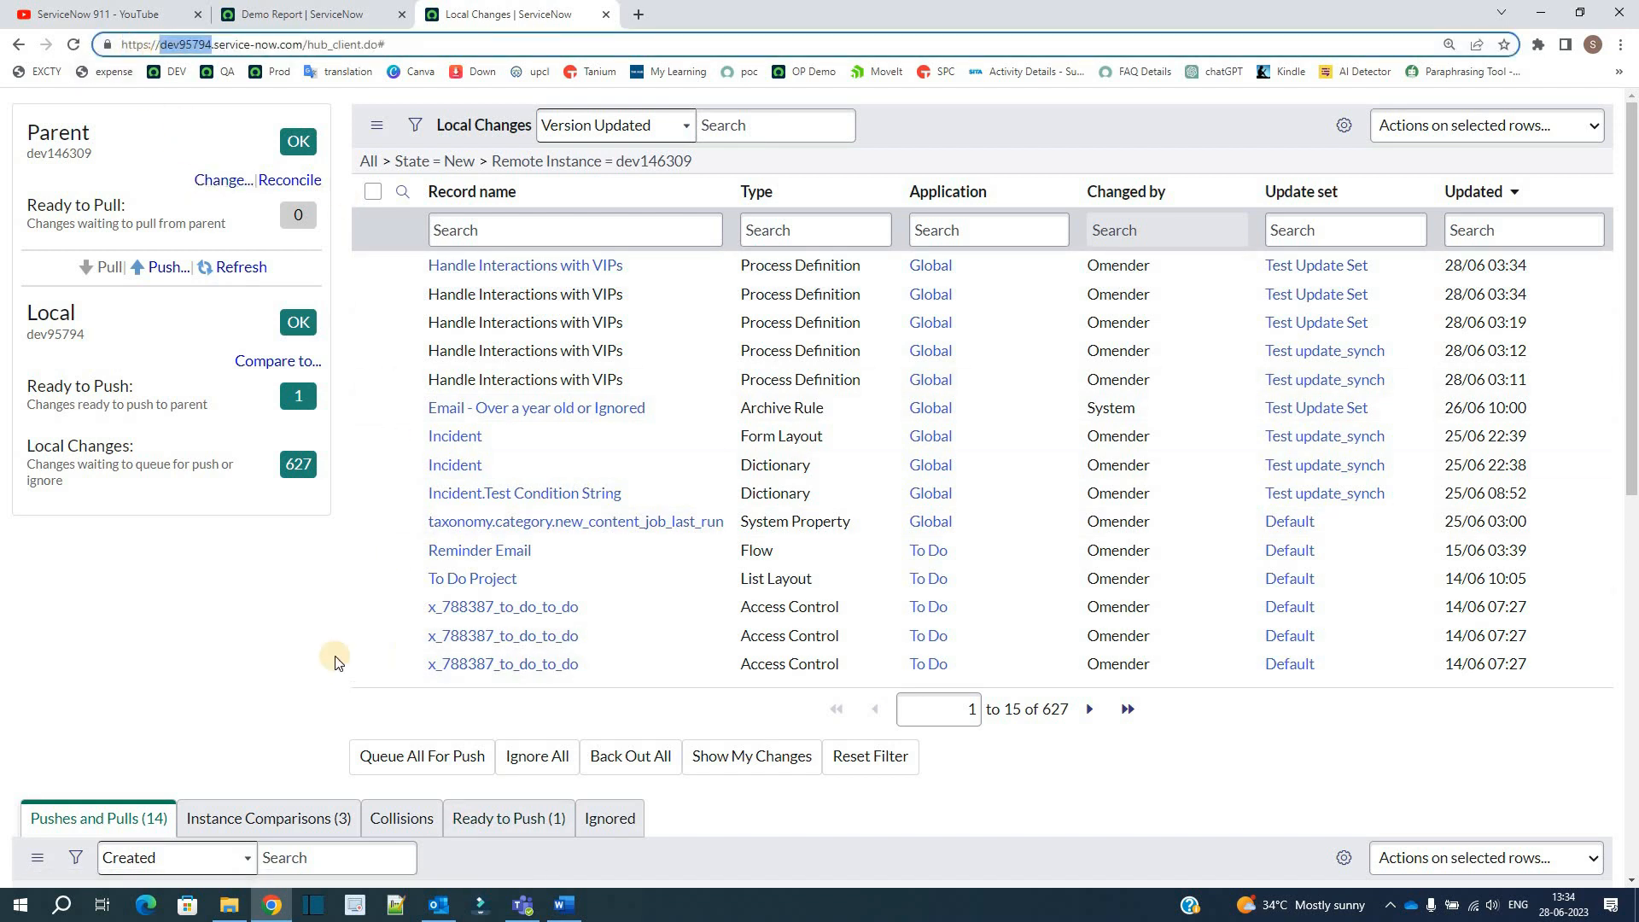
left_click(315, 676)
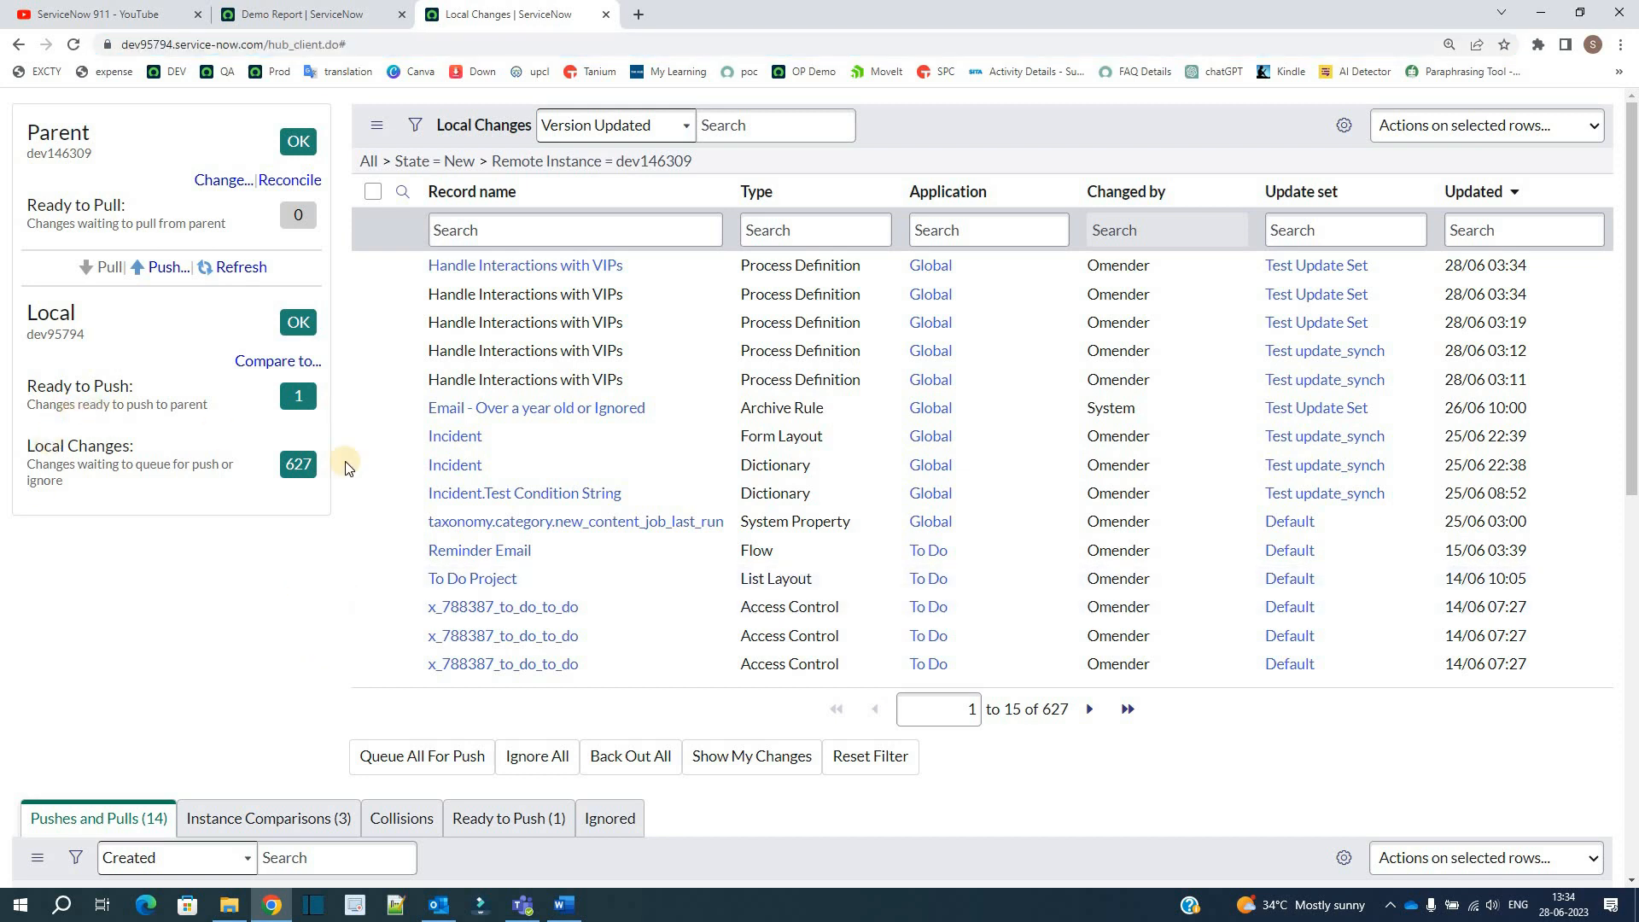
Step: Queue the Dictionary changes Incident and Incident.Test Condition String for push
left_click(370, 466)
left_click(372, 494)
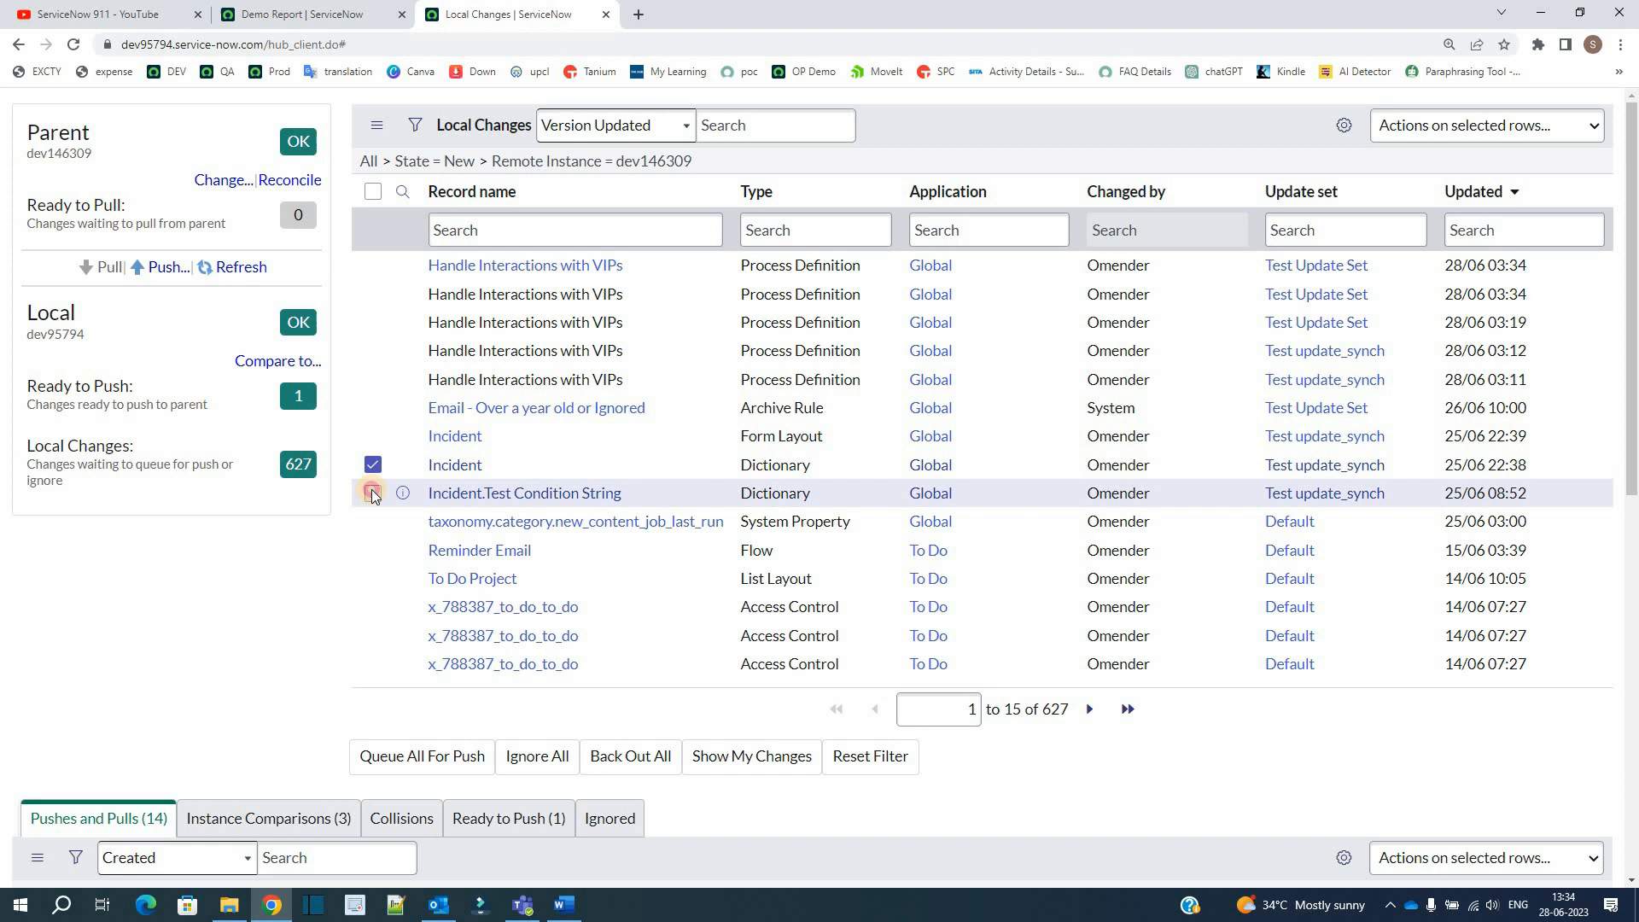
left_click(1462, 128)
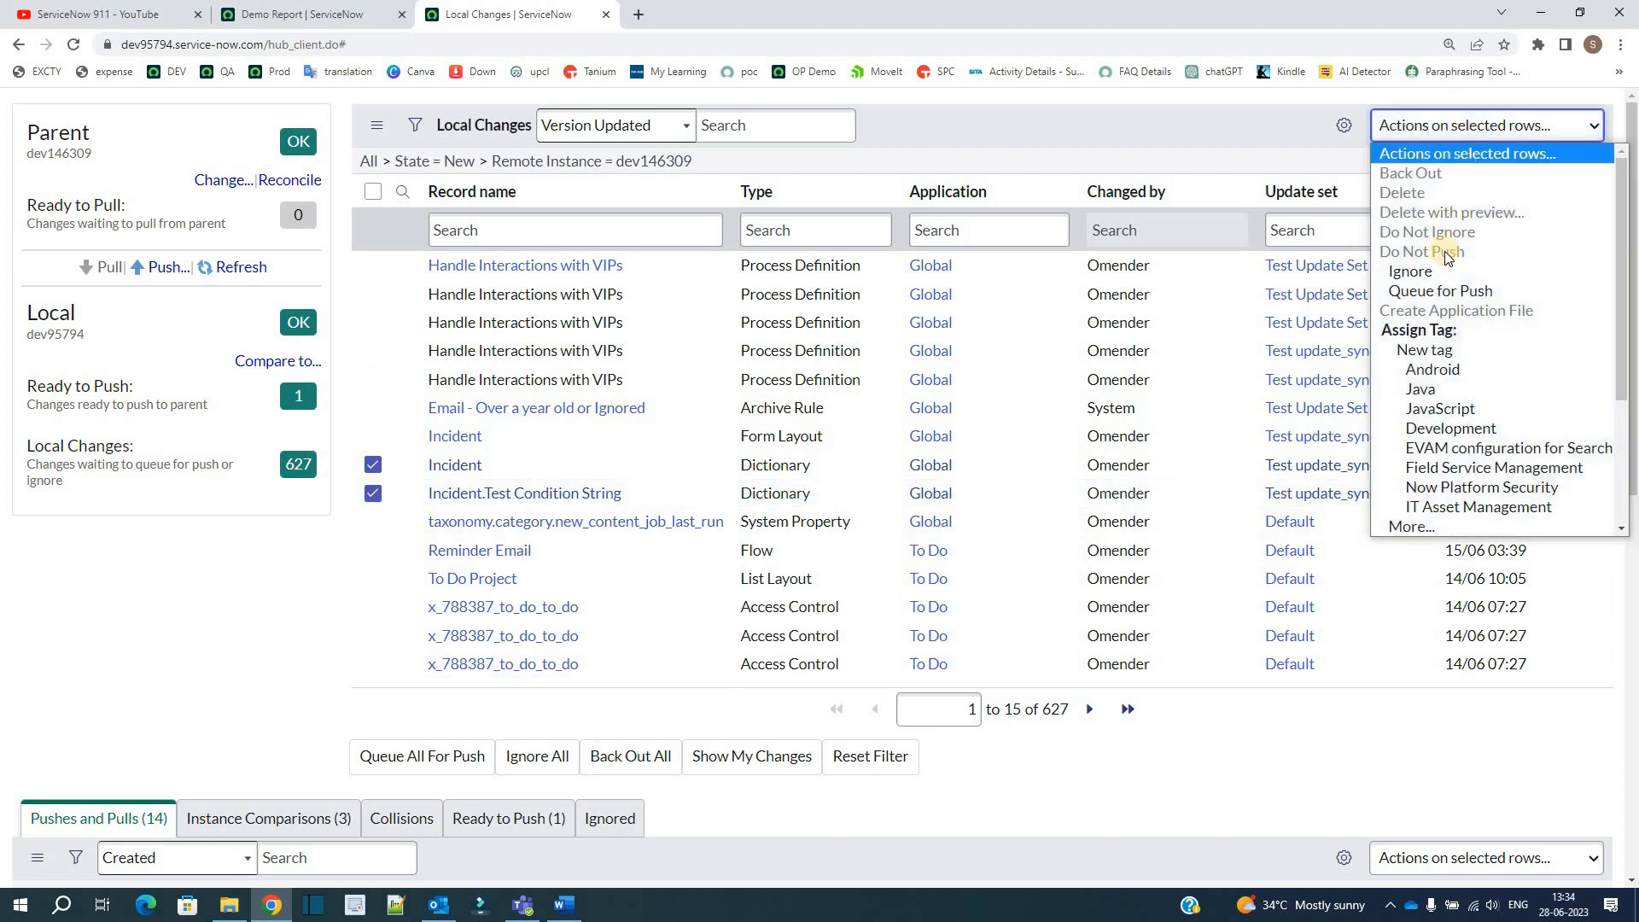
left_click(1438, 293)
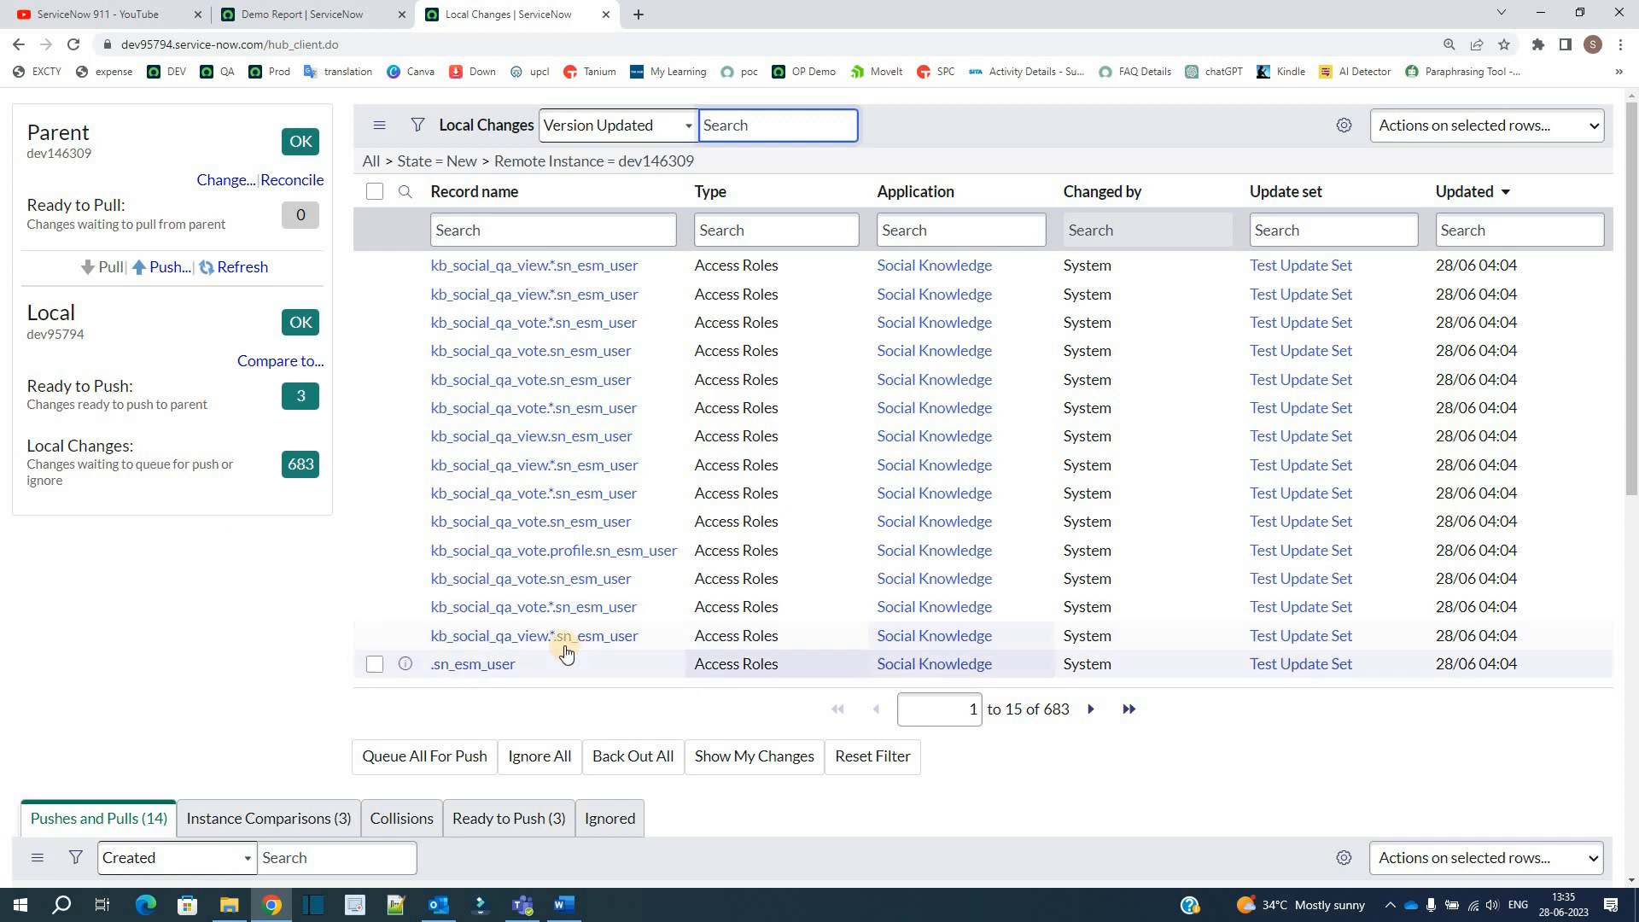
scroll(565, 653, "down", 2)
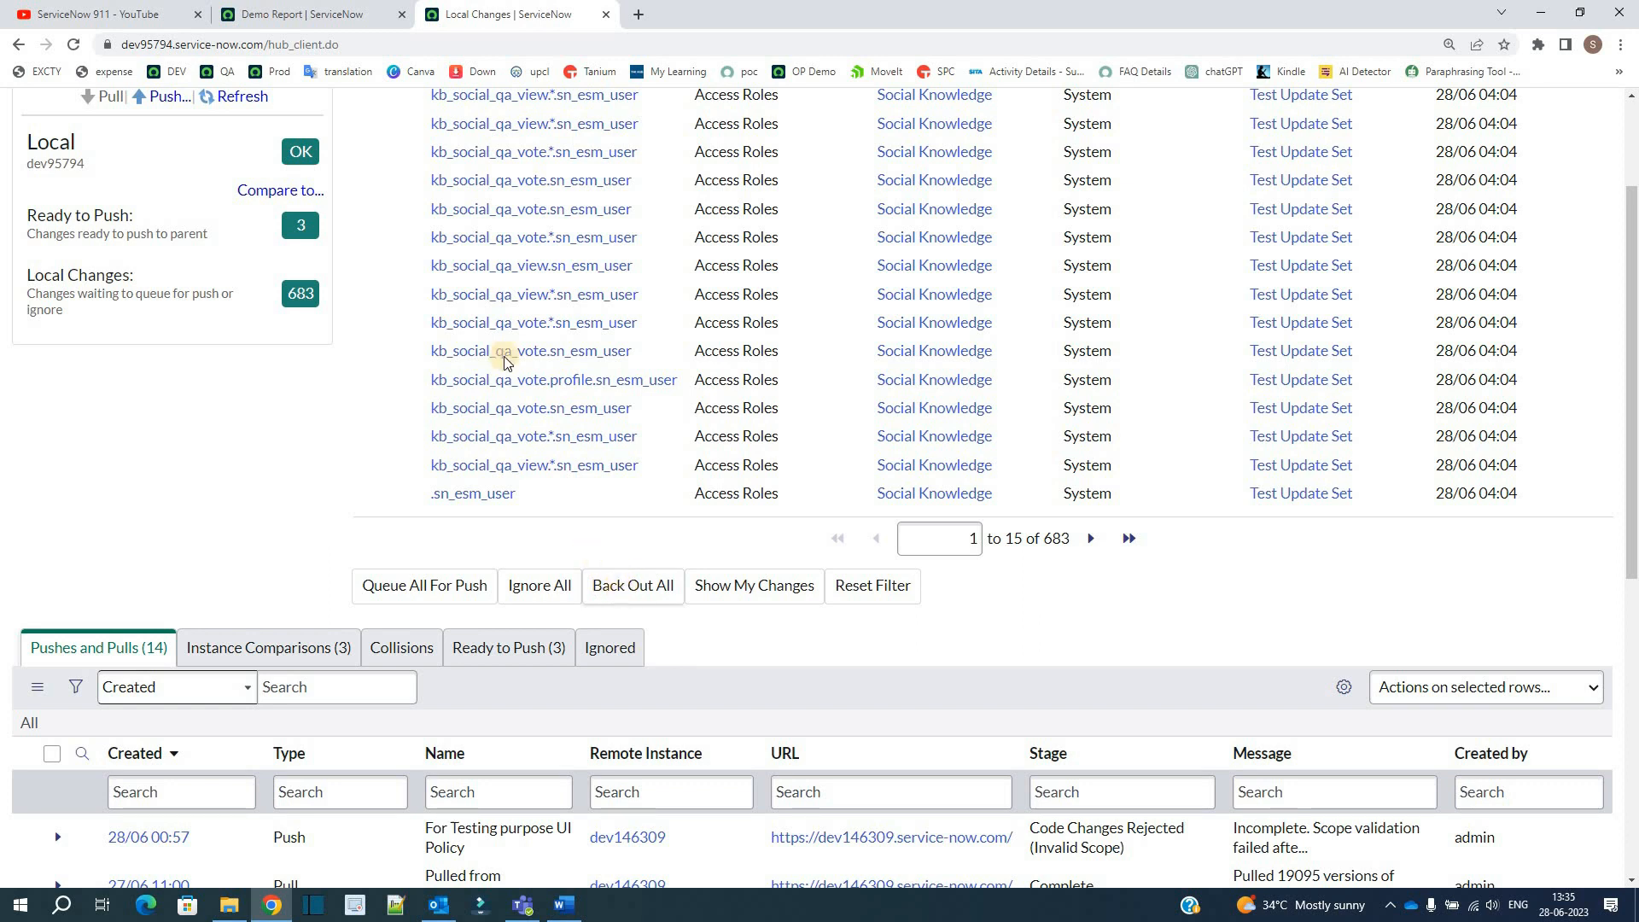
scroll(502, 358, "up", 1)
left_click(375, 437)
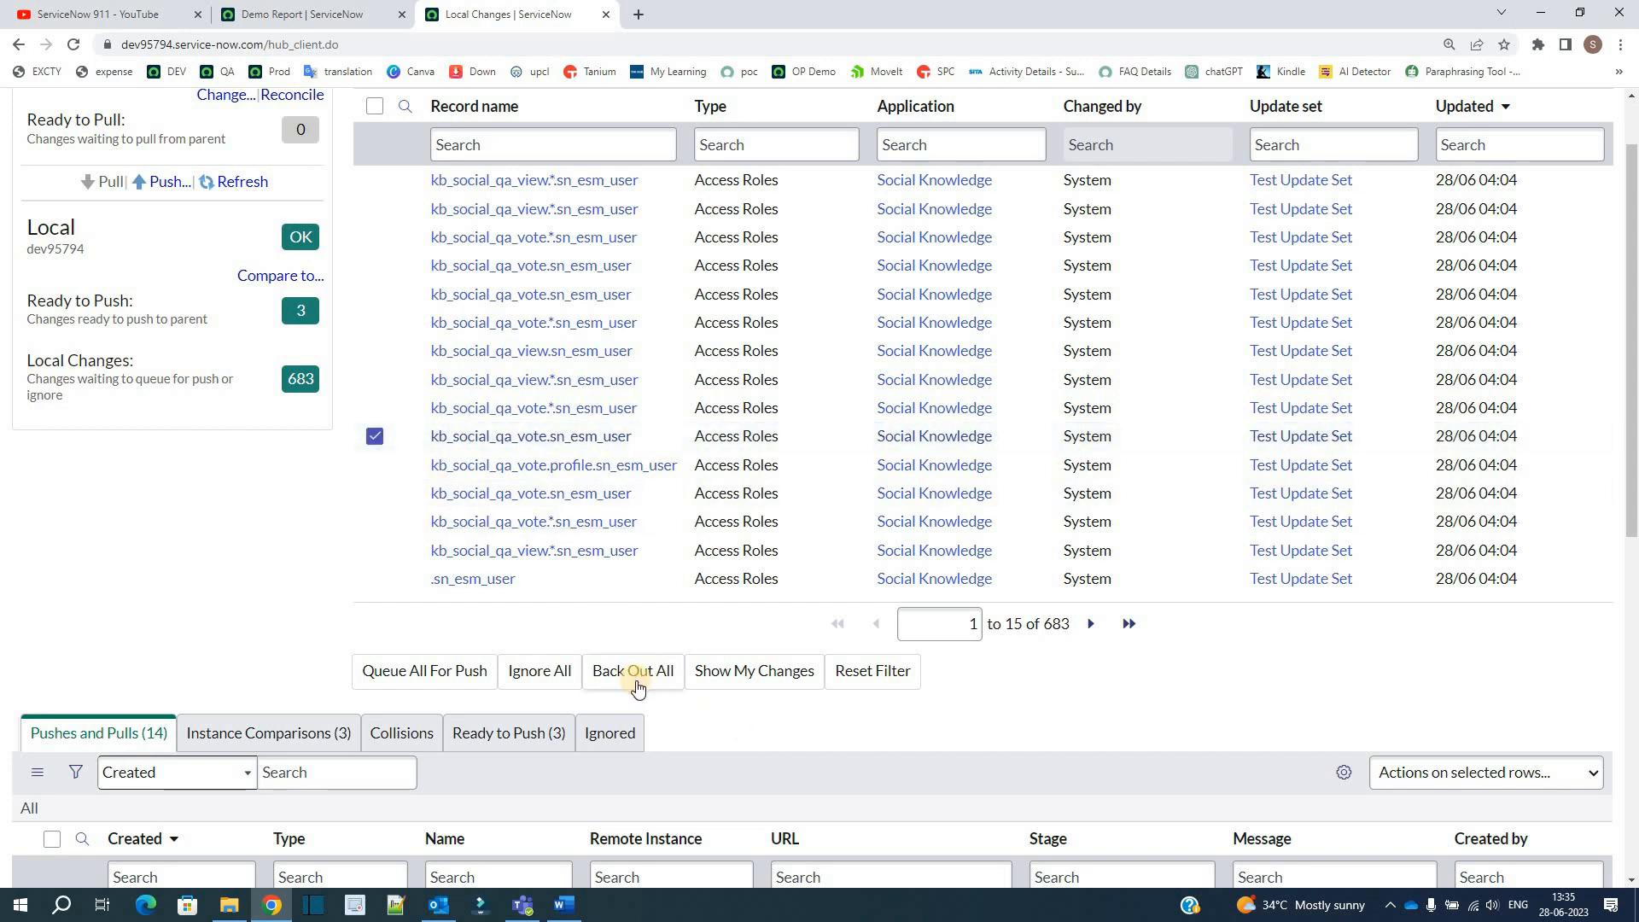
left_click(376, 437)
left_click(375, 436)
Step: Examine the Pushes and Pulls history, including the stage and message of each transfer with the parent
scroll(290, 640, "down", 1)
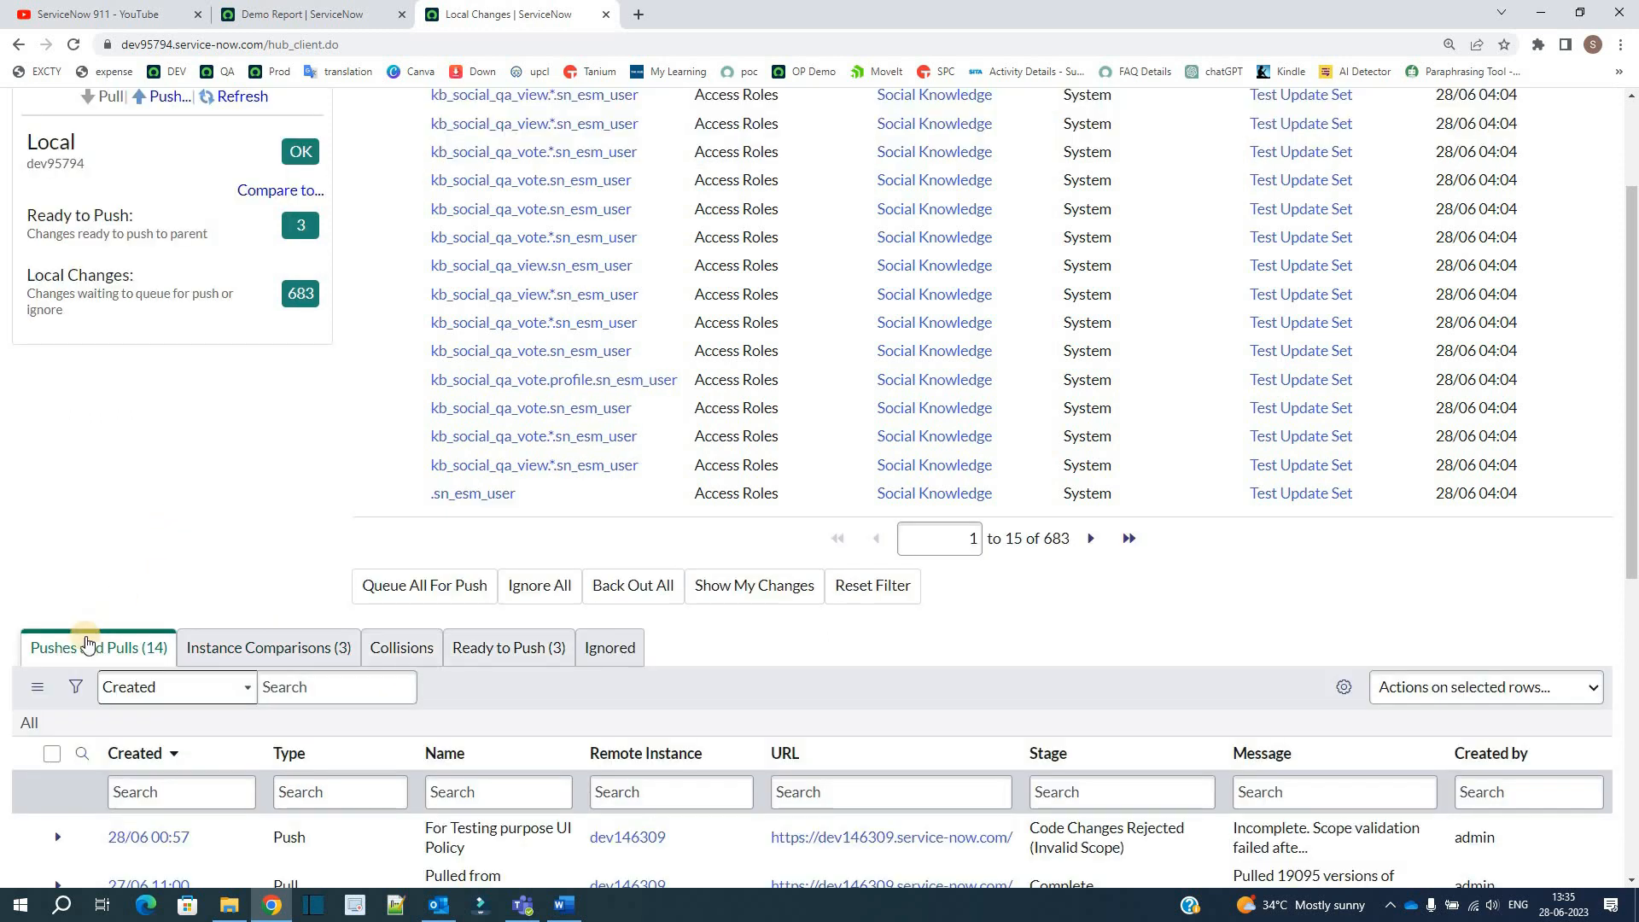
scroll(34, 652, "down", 1)
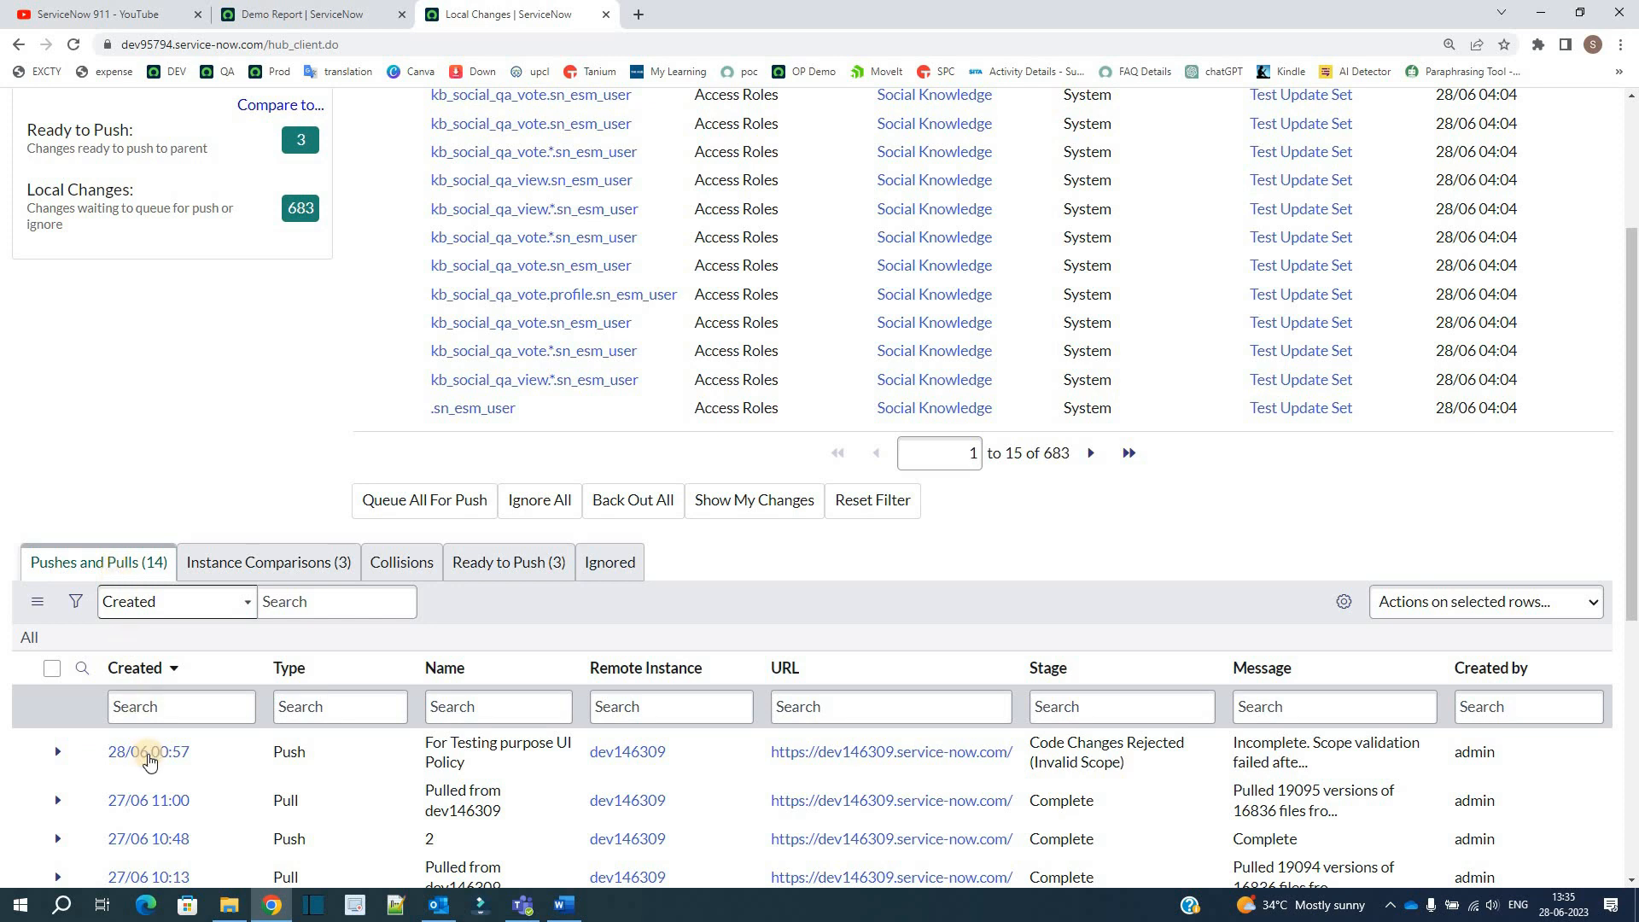
scroll(129, 555, "down", 4)
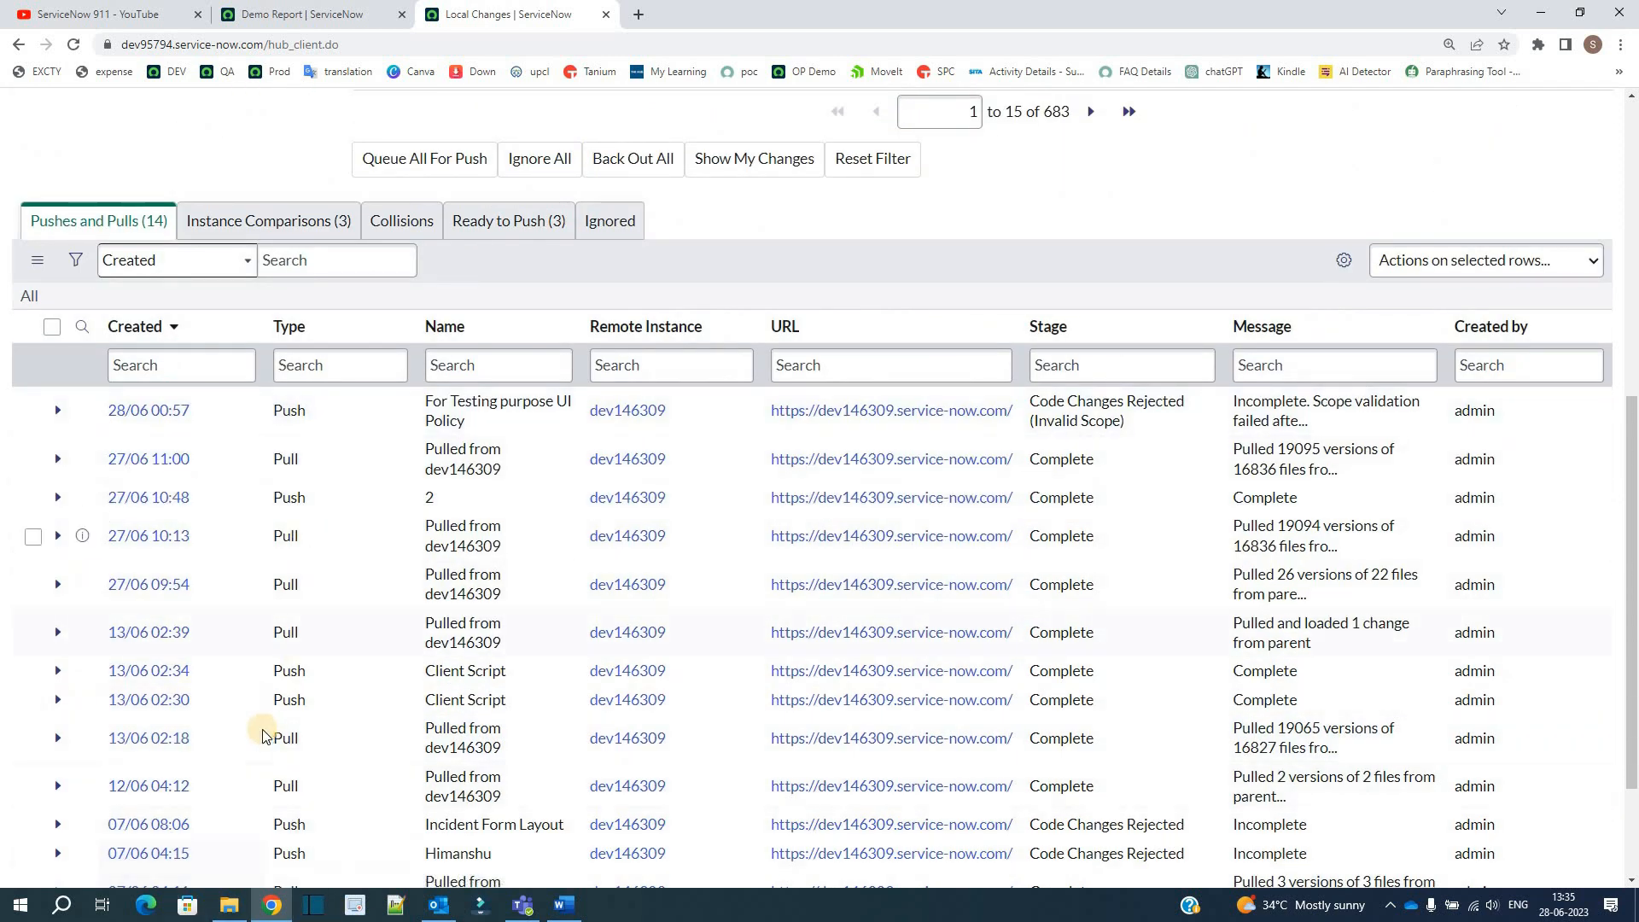
Step: Show the Instance Comparisons list and examine the reconcile records and their remote instance
scroll(248, 397, "up", 2)
left_click(257, 391)
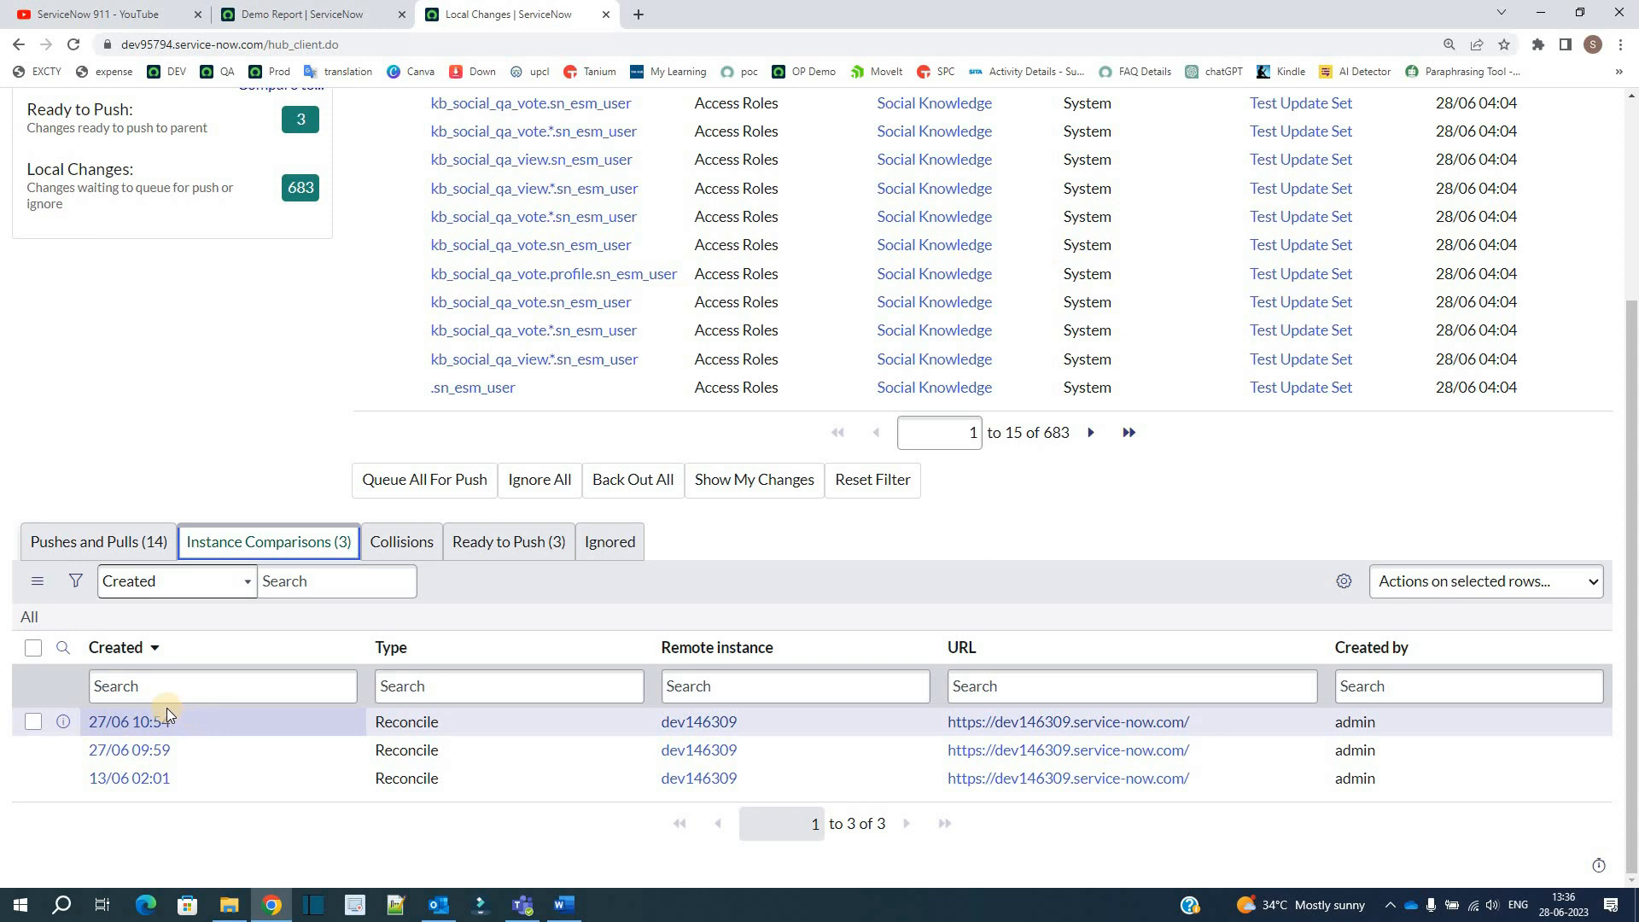
left_click_drag(171, 710, 240, 821)
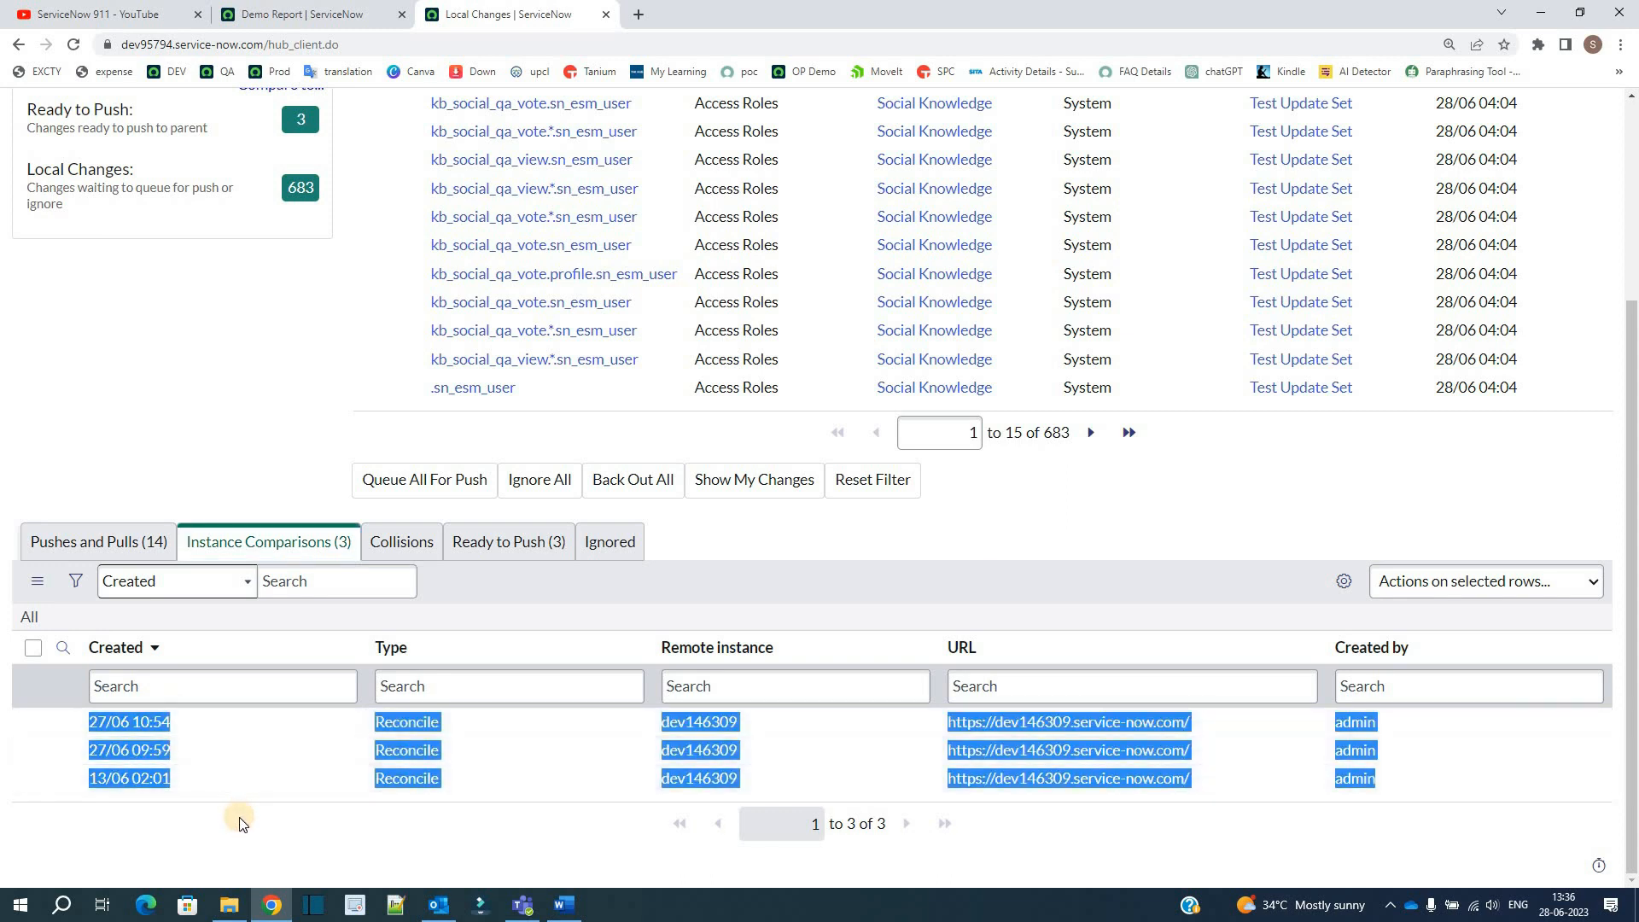
left_click(261, 837)
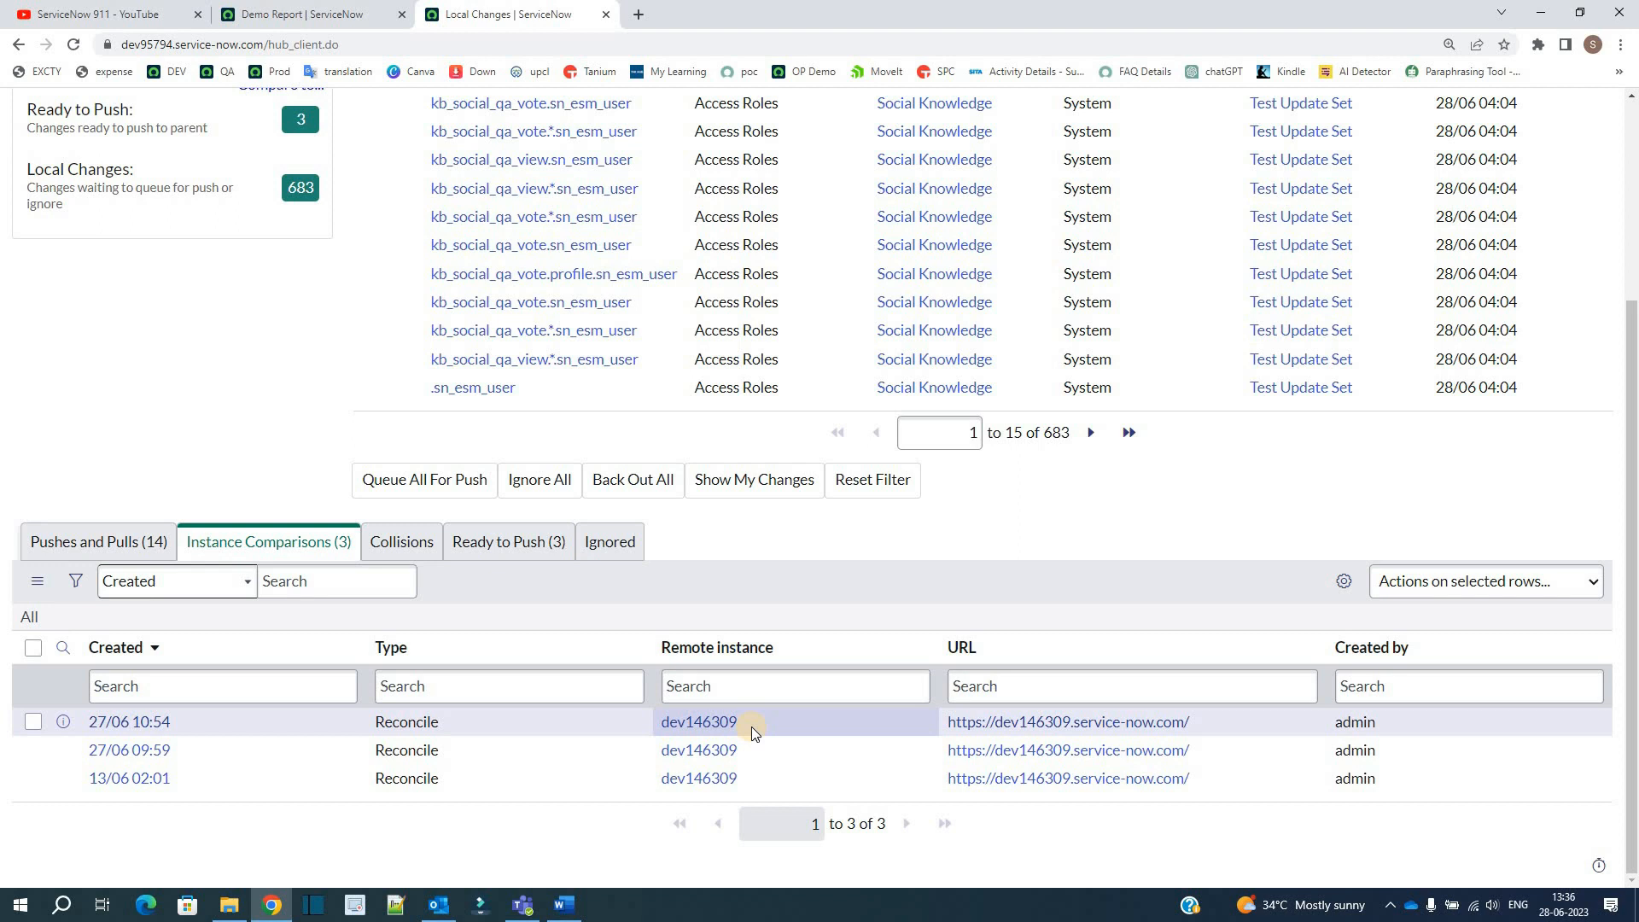
left_click_drag(752, 726, 628, 729)
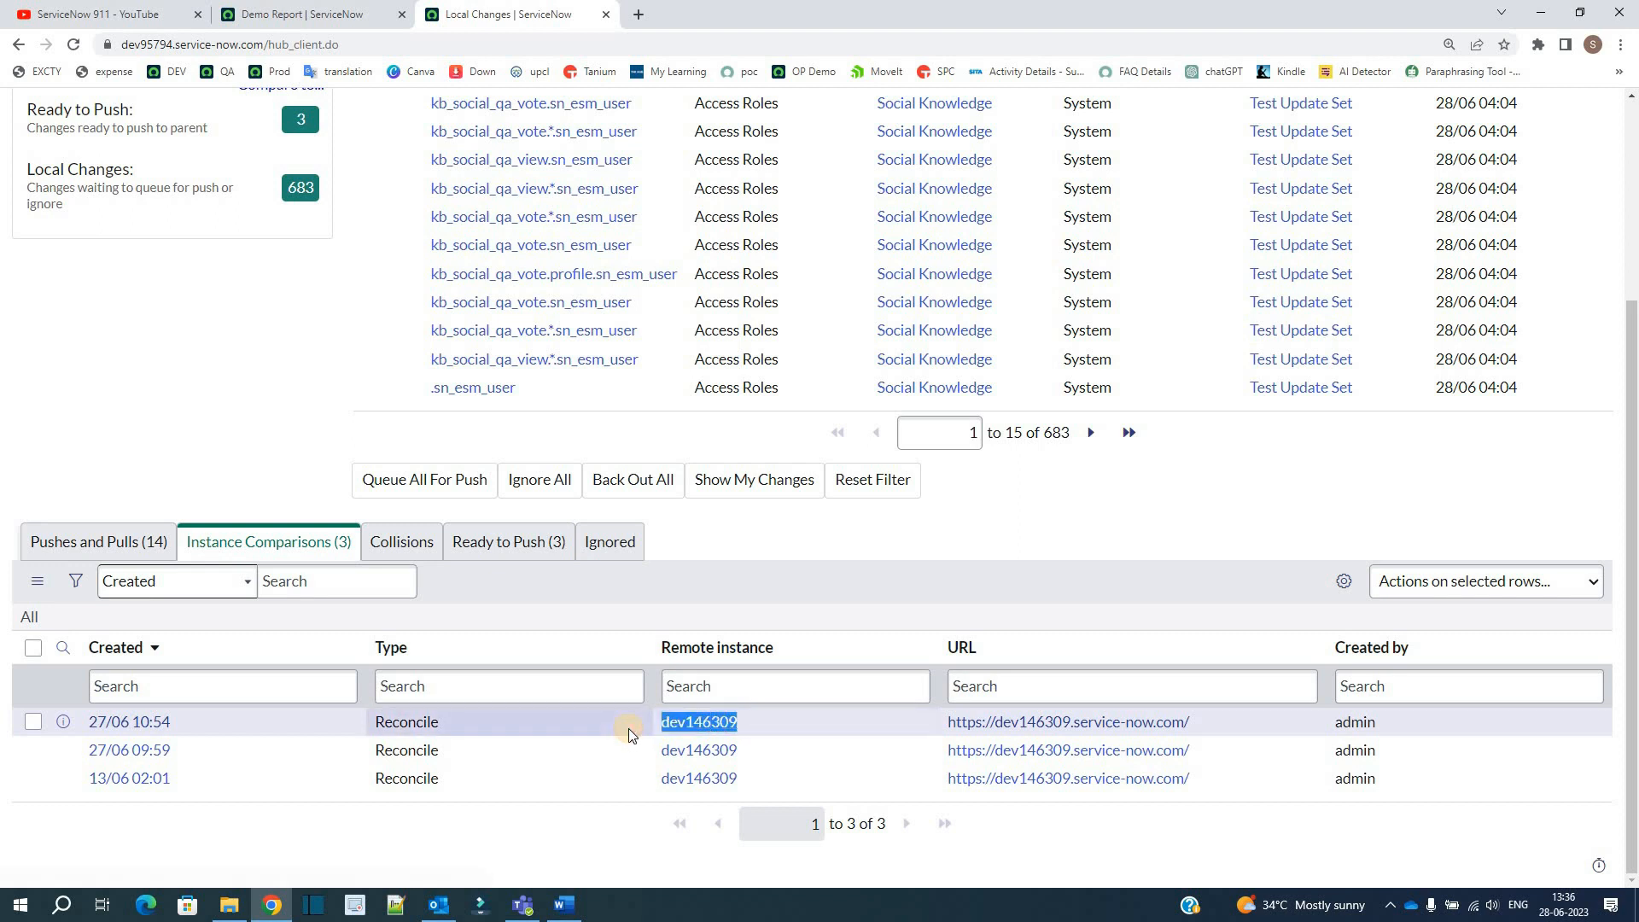
left_click(339, 553)
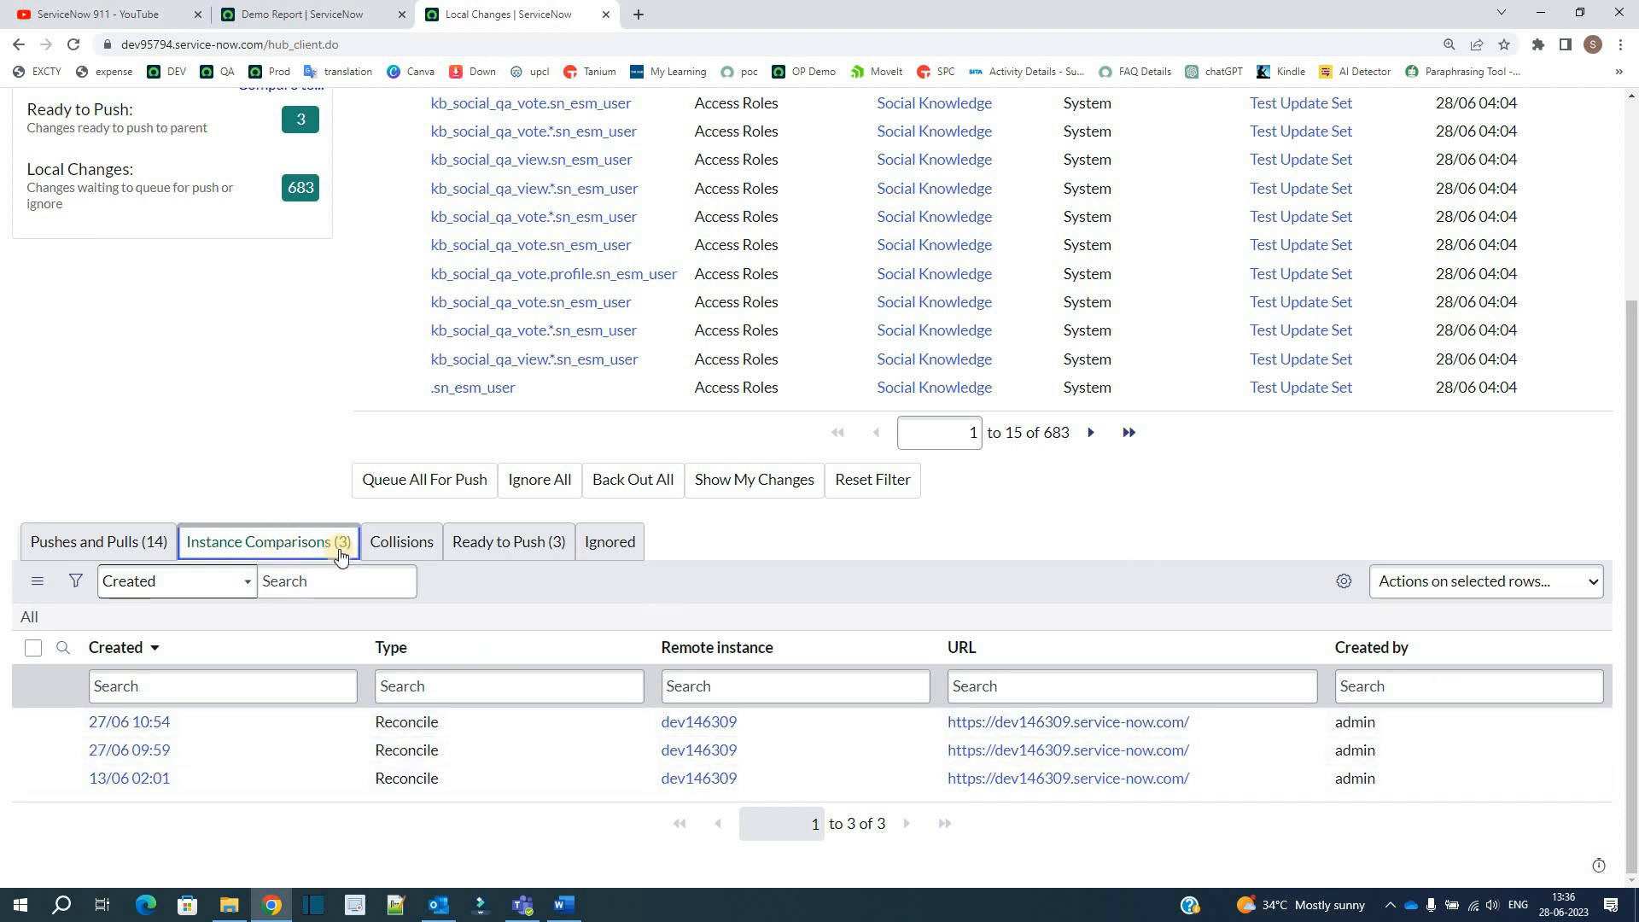
Step: Check the Collisions list and the queued changes in the Ready to Push list
left_click(398, 542)
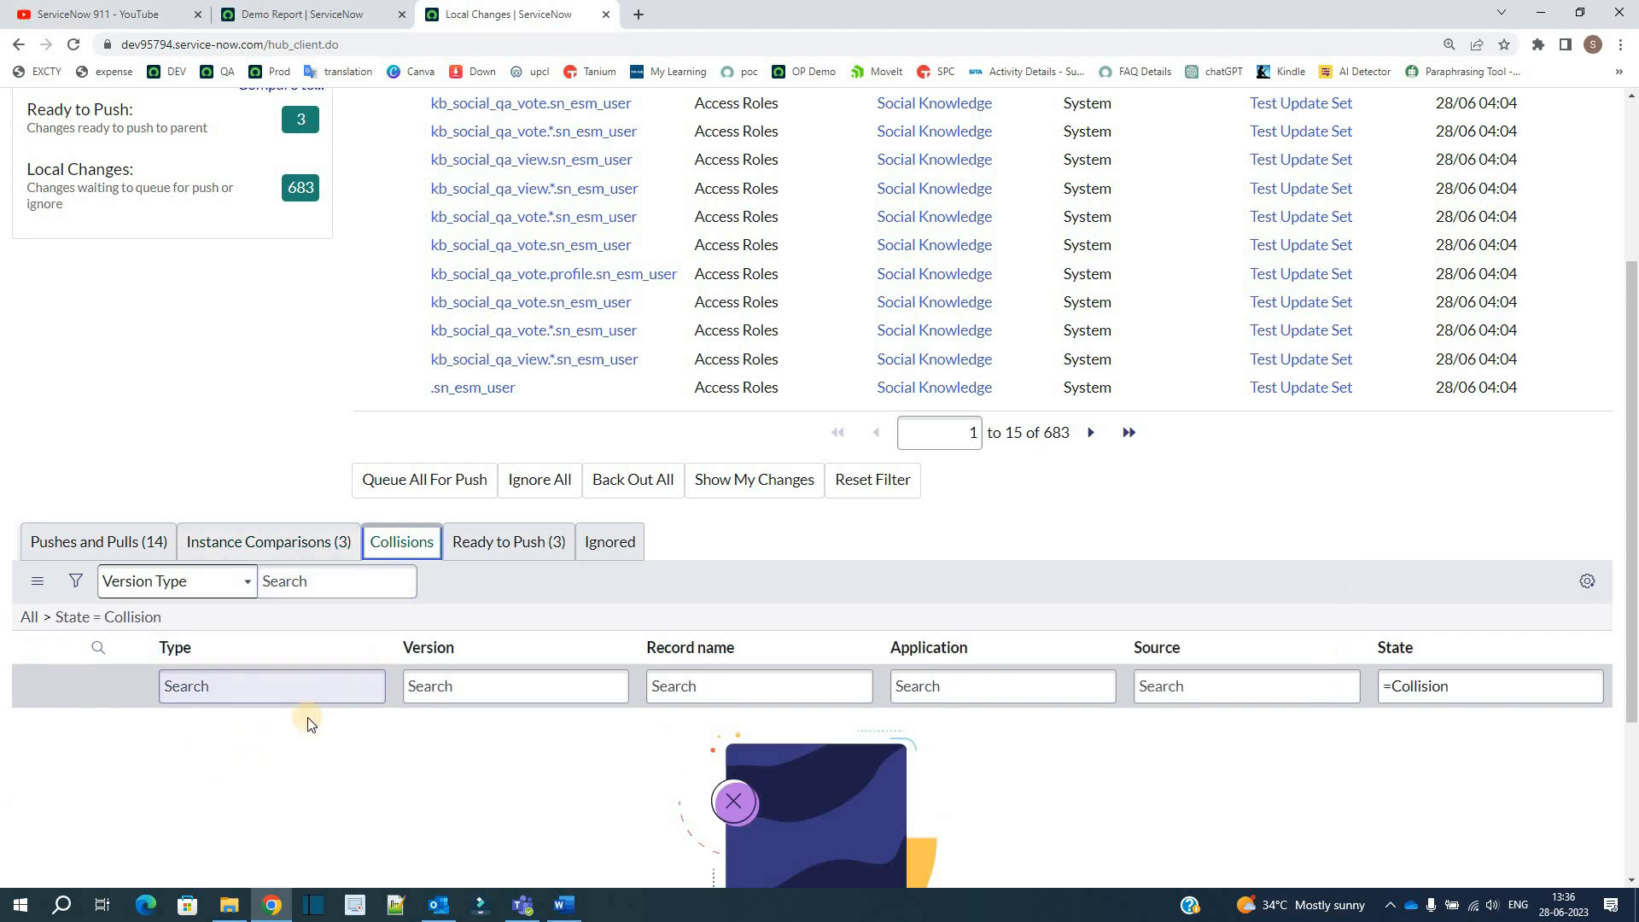
scroll(171, 572, "down", 2)
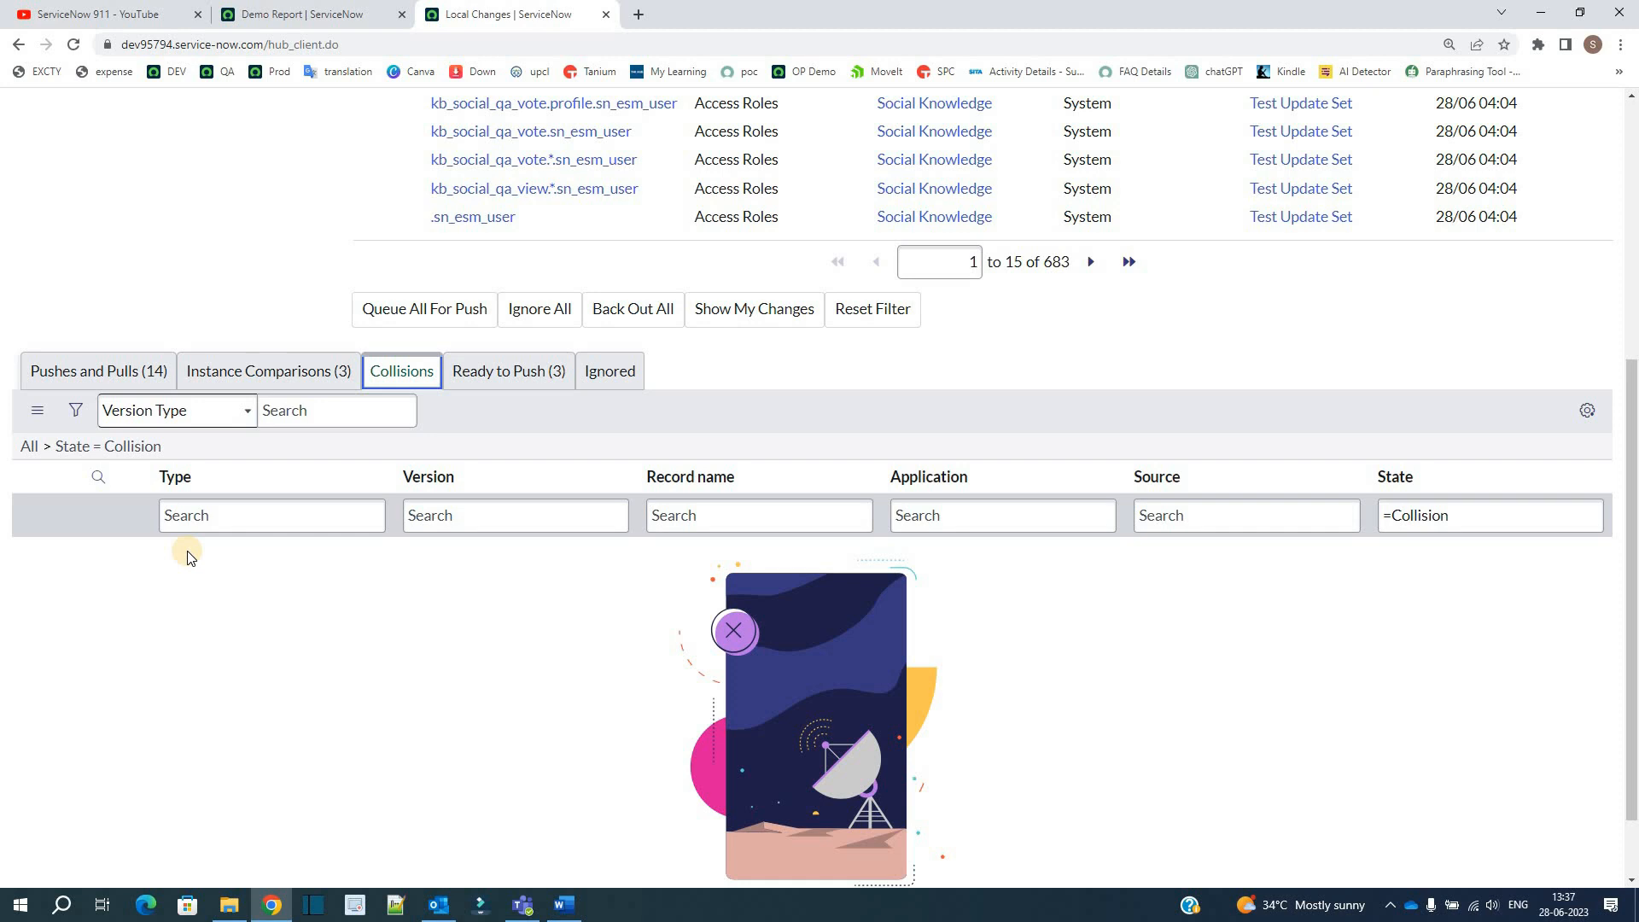
left_click(487, 372)
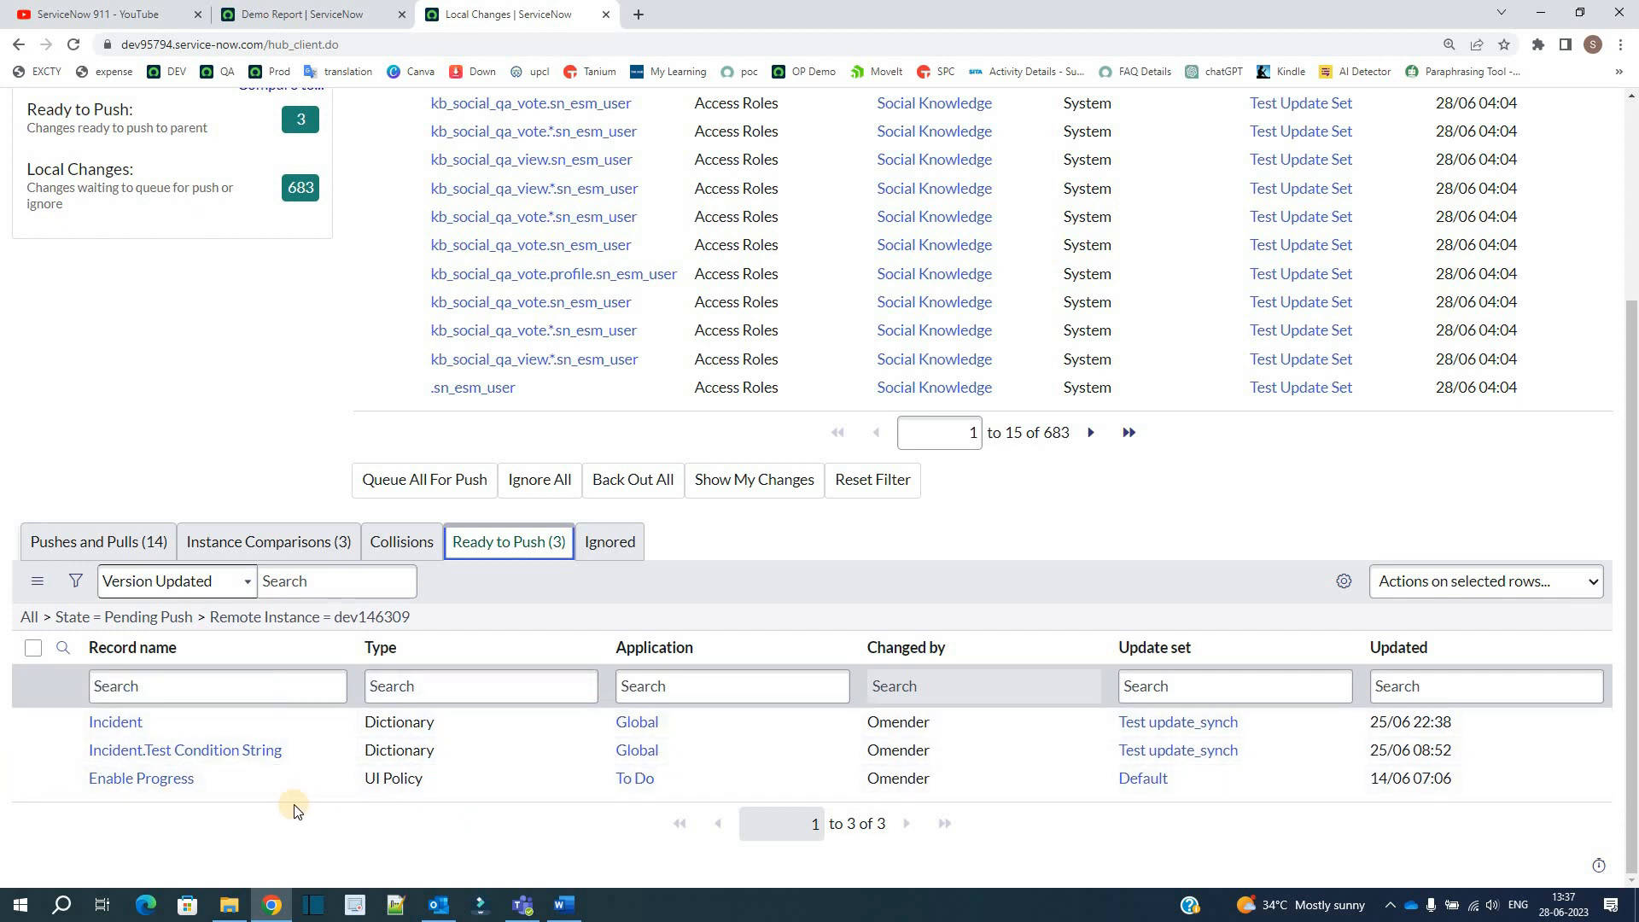
scroll(286, 794, "up", 3)
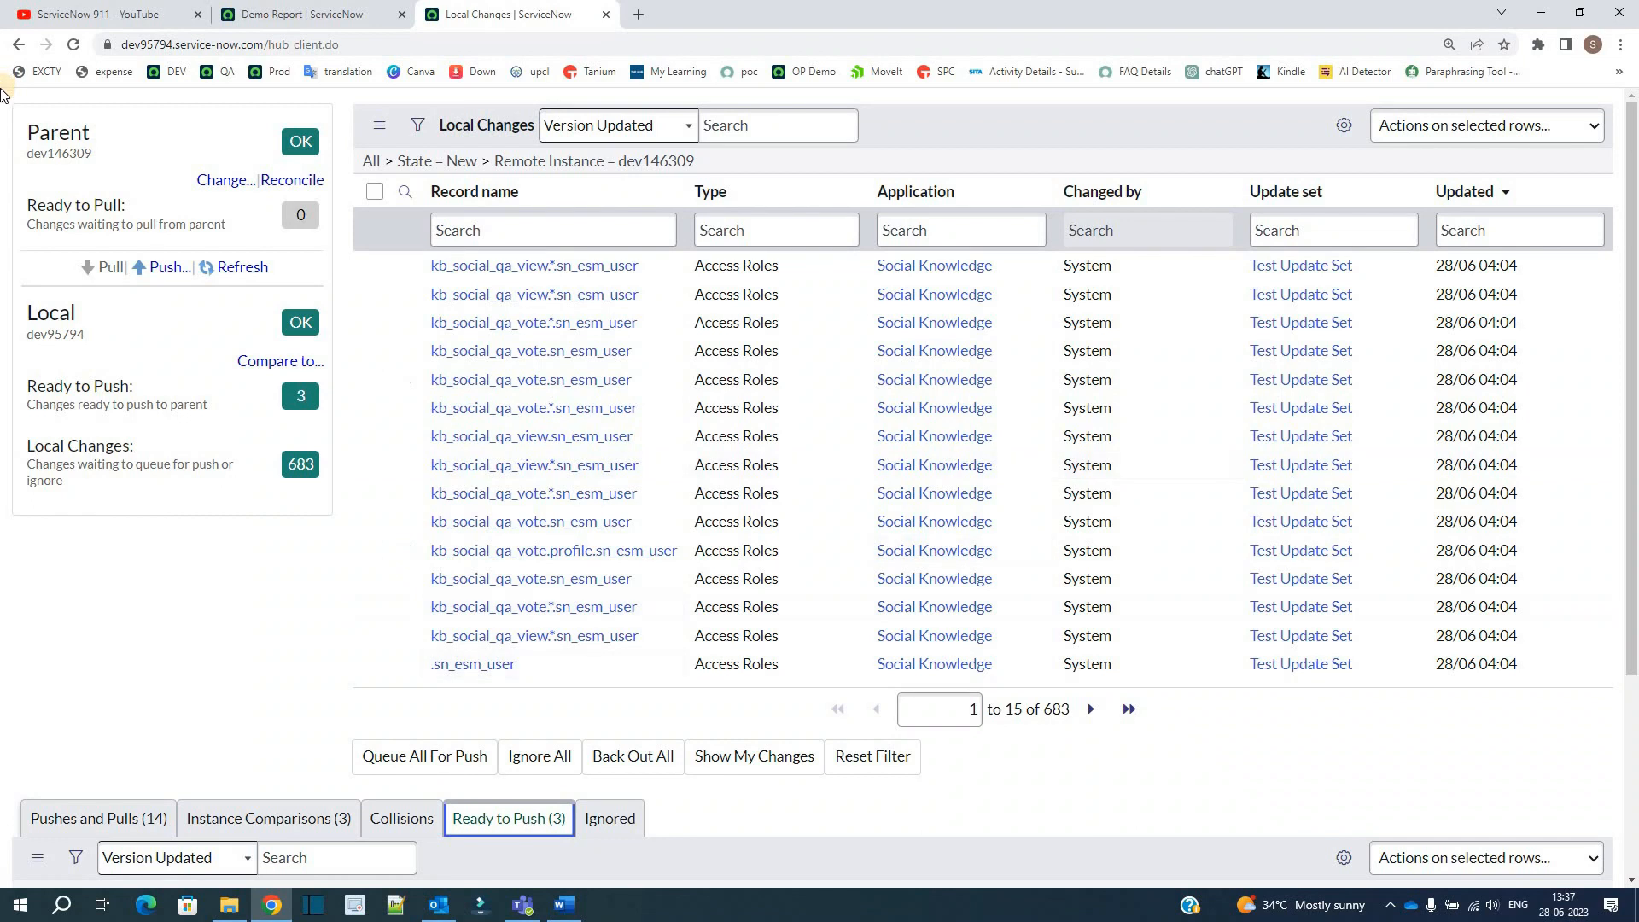
Step: Switch to the Demo Report browser page and open the Pushes and Pulls module under Team Development
left_click(290, 14)
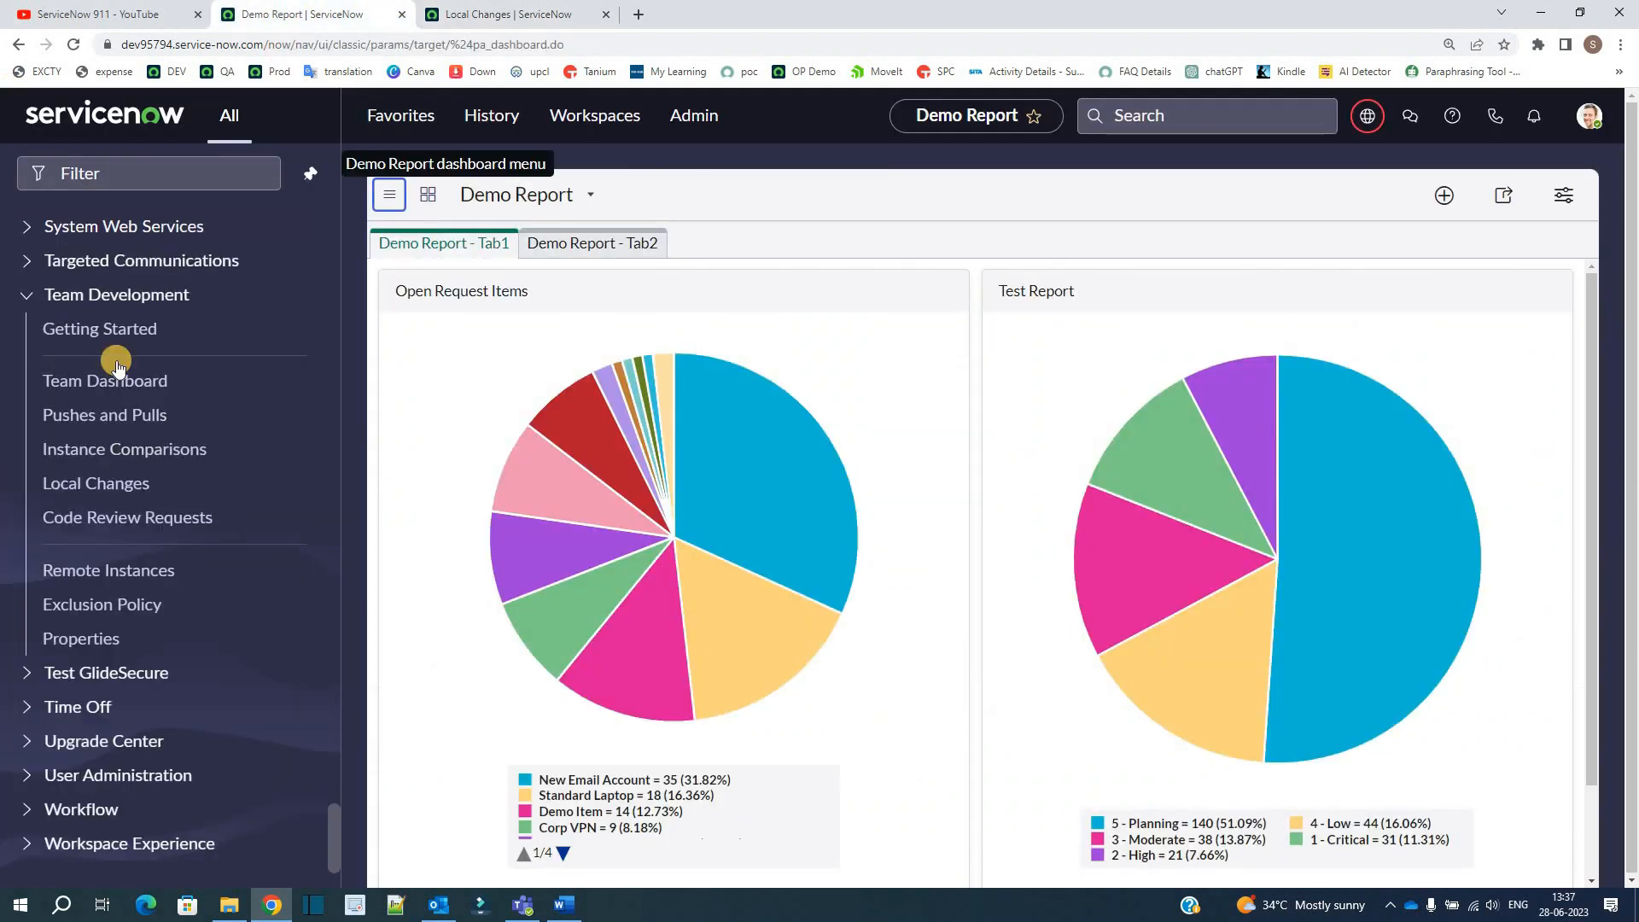
left_click(113, 418)
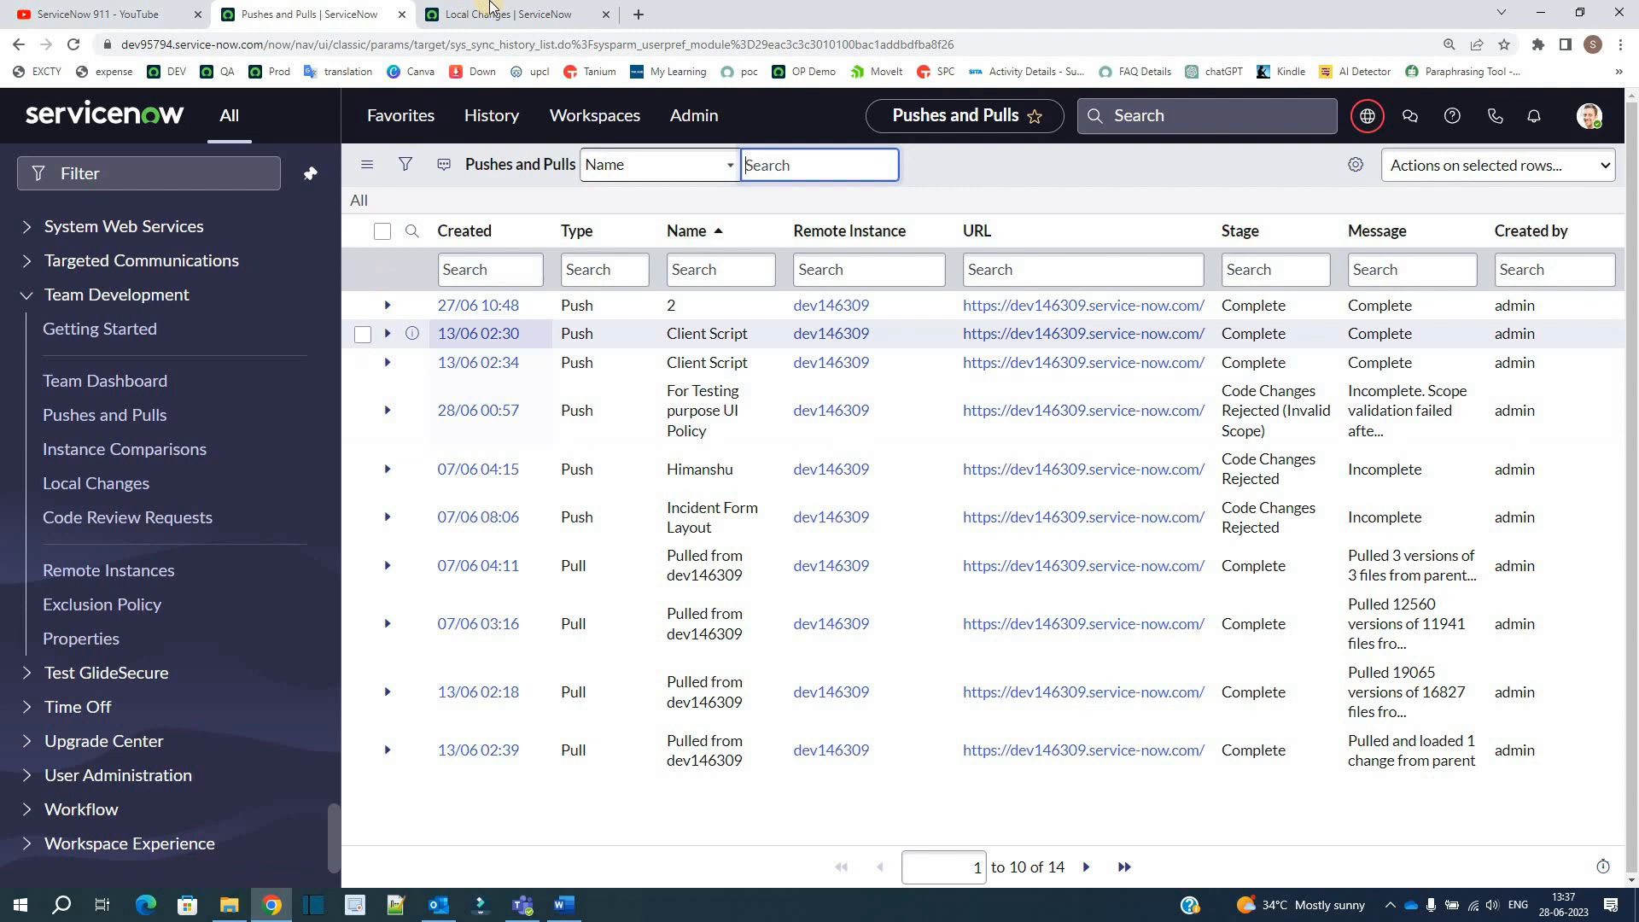
Step: Compare the dashboard's lists with the Instance Comparisons and Local Changes modules under Team Development
left_click(490, 10)
scroll(273, 628, "down", 3)
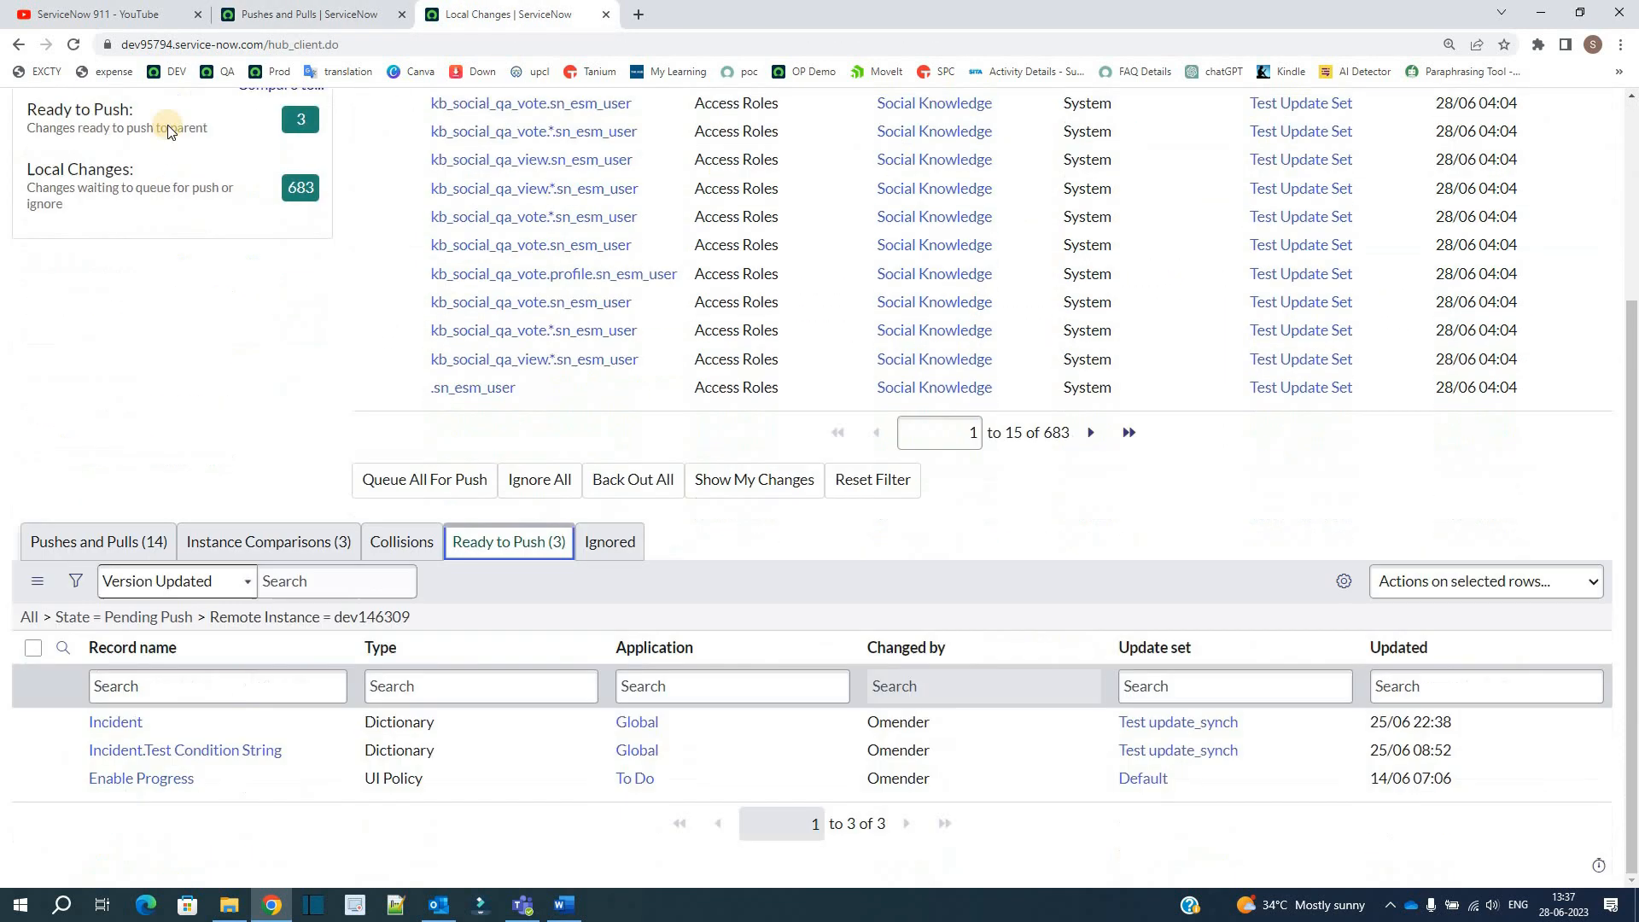
left_click(235, 9)
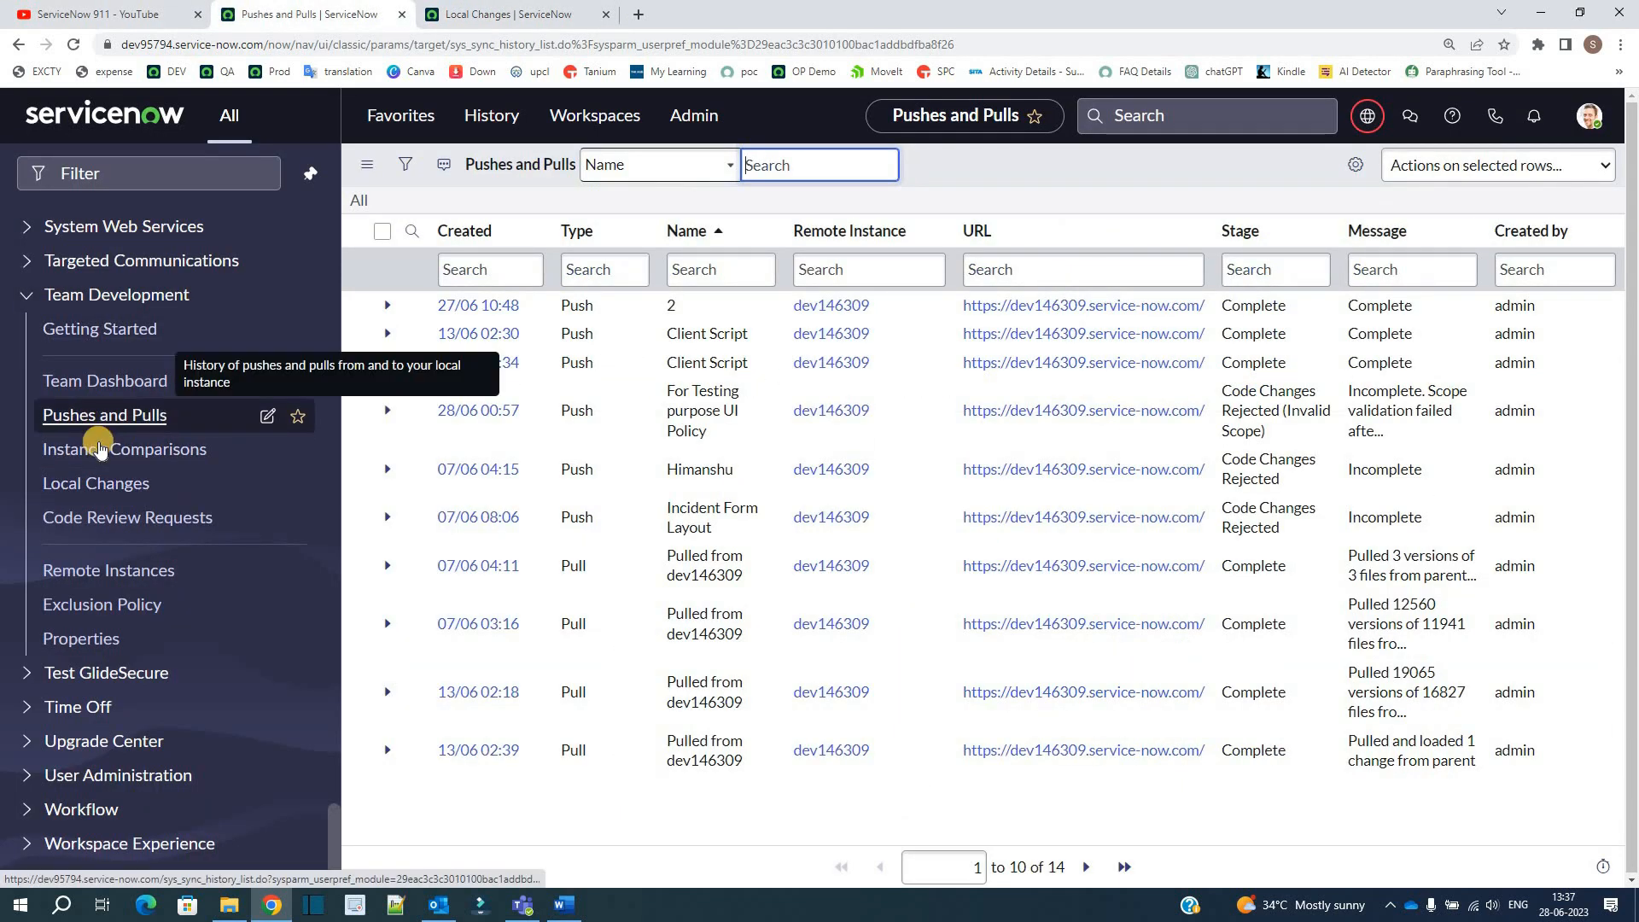
left_click(100, 450)
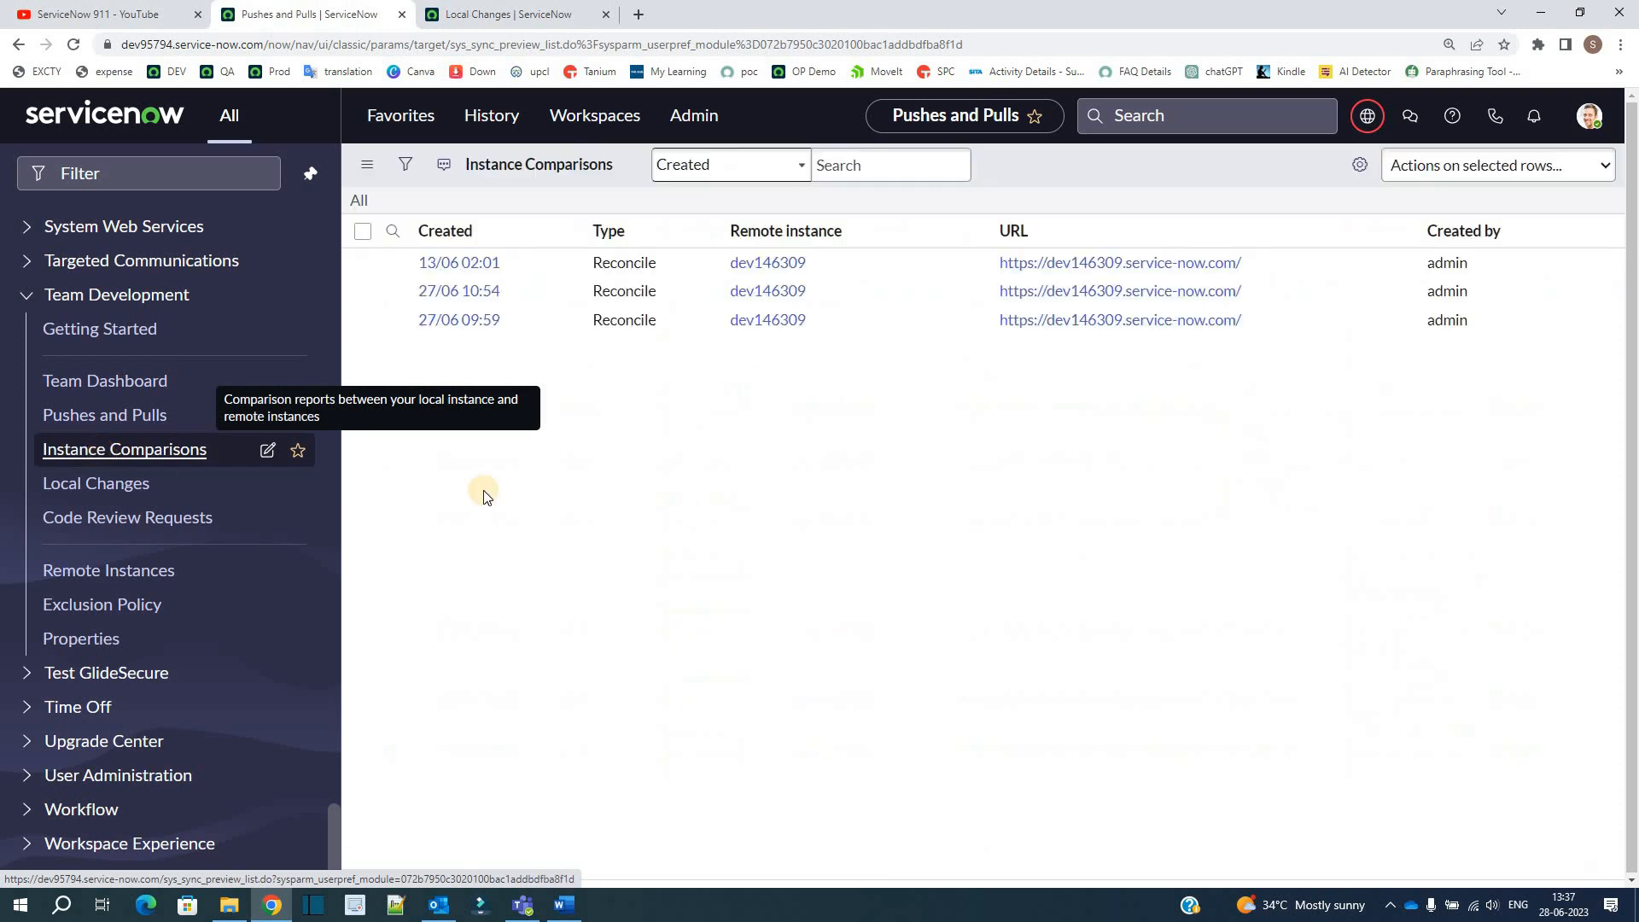
left_click(130, 484)
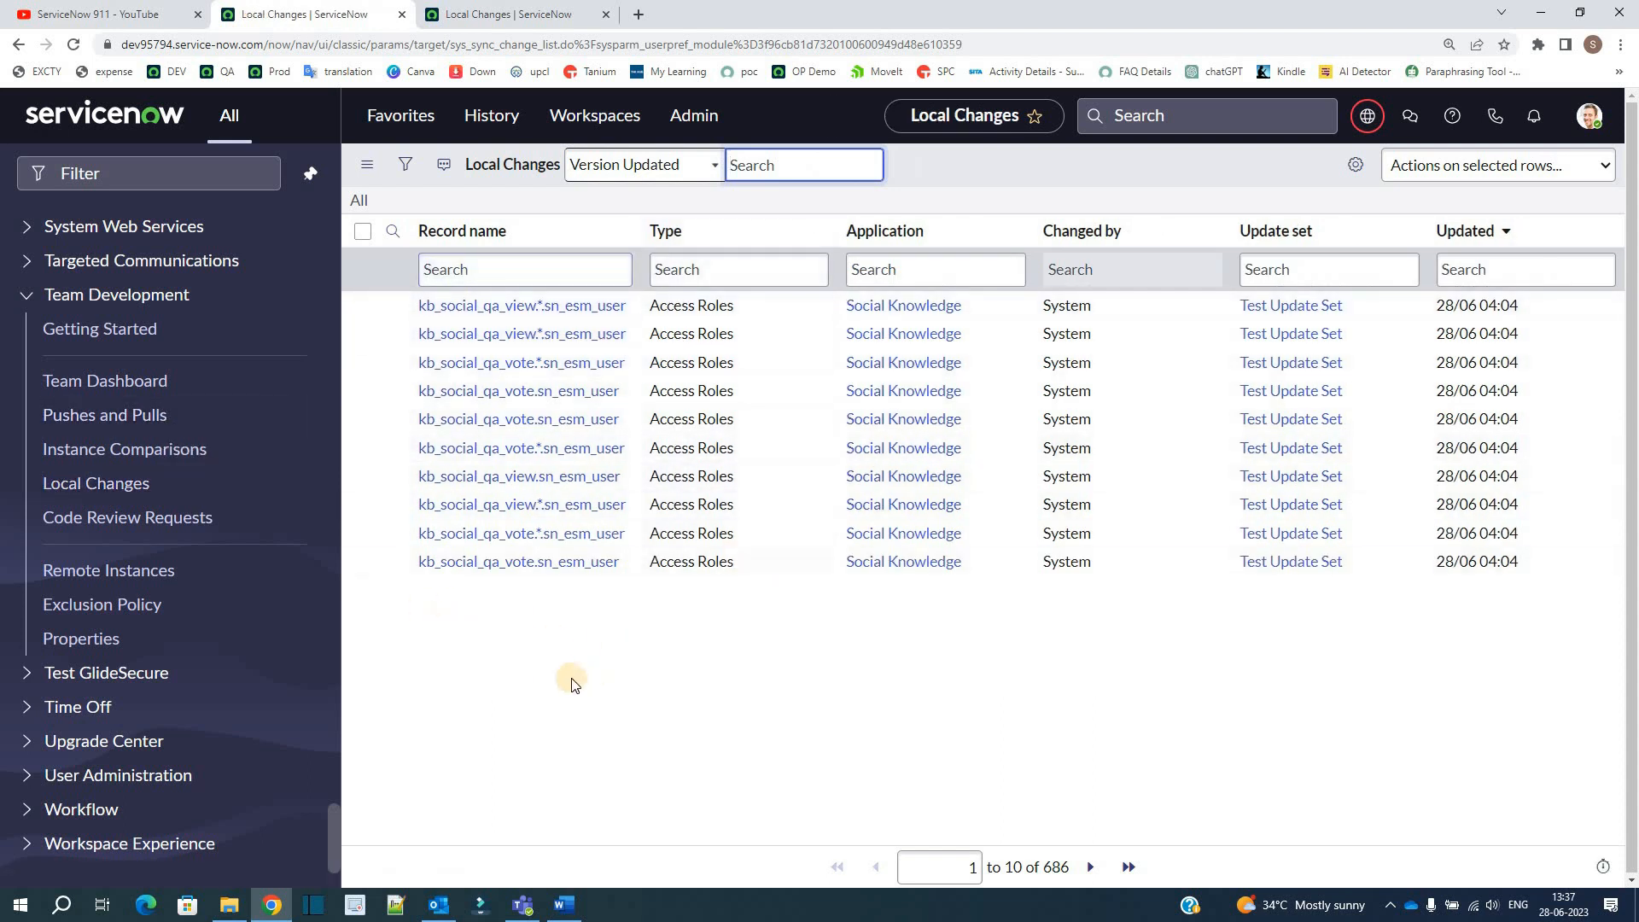
Step: Check the Code Review Requests module and the Team Development property that requires code reviews before pushes are applied
left_click(159, 525)
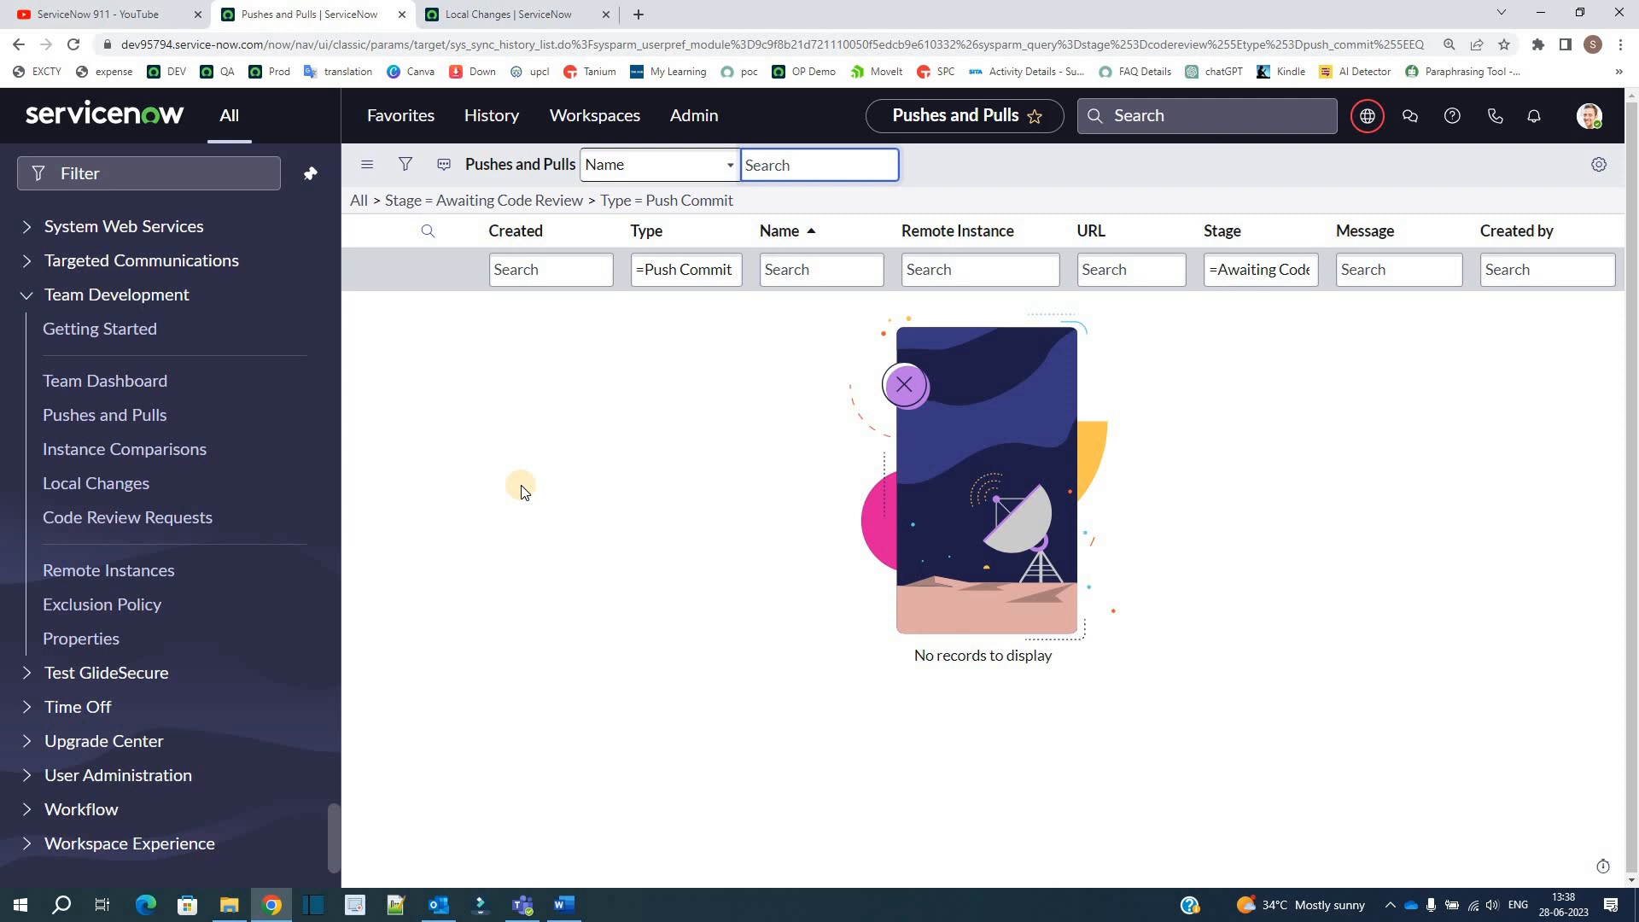
left_click(70, 642)
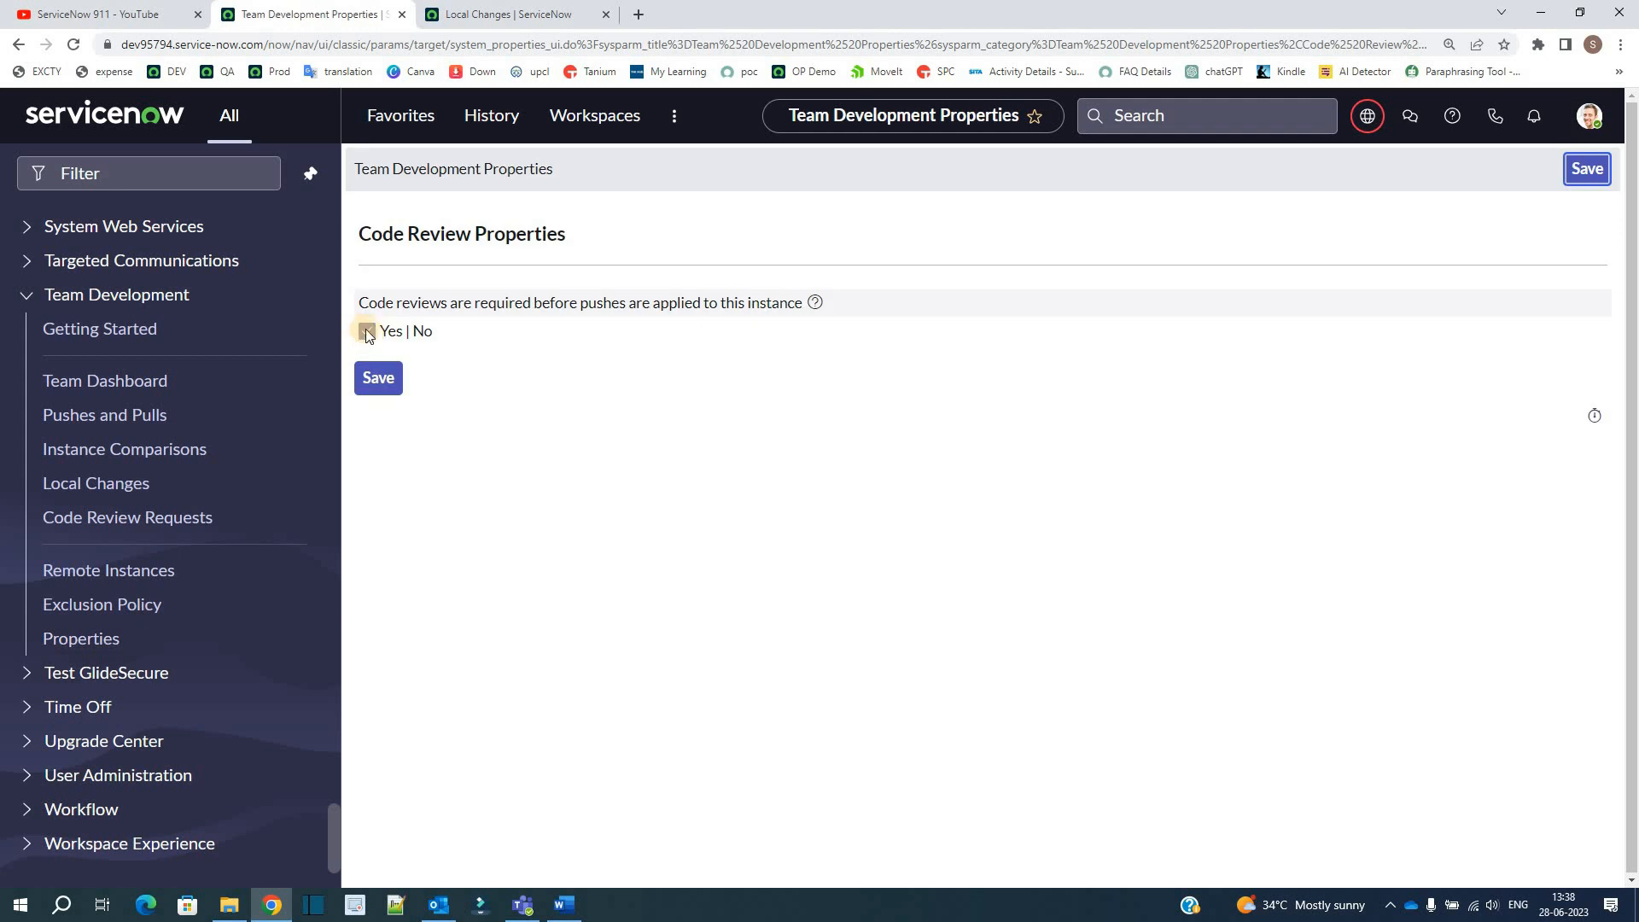
triple_click(420, 305)
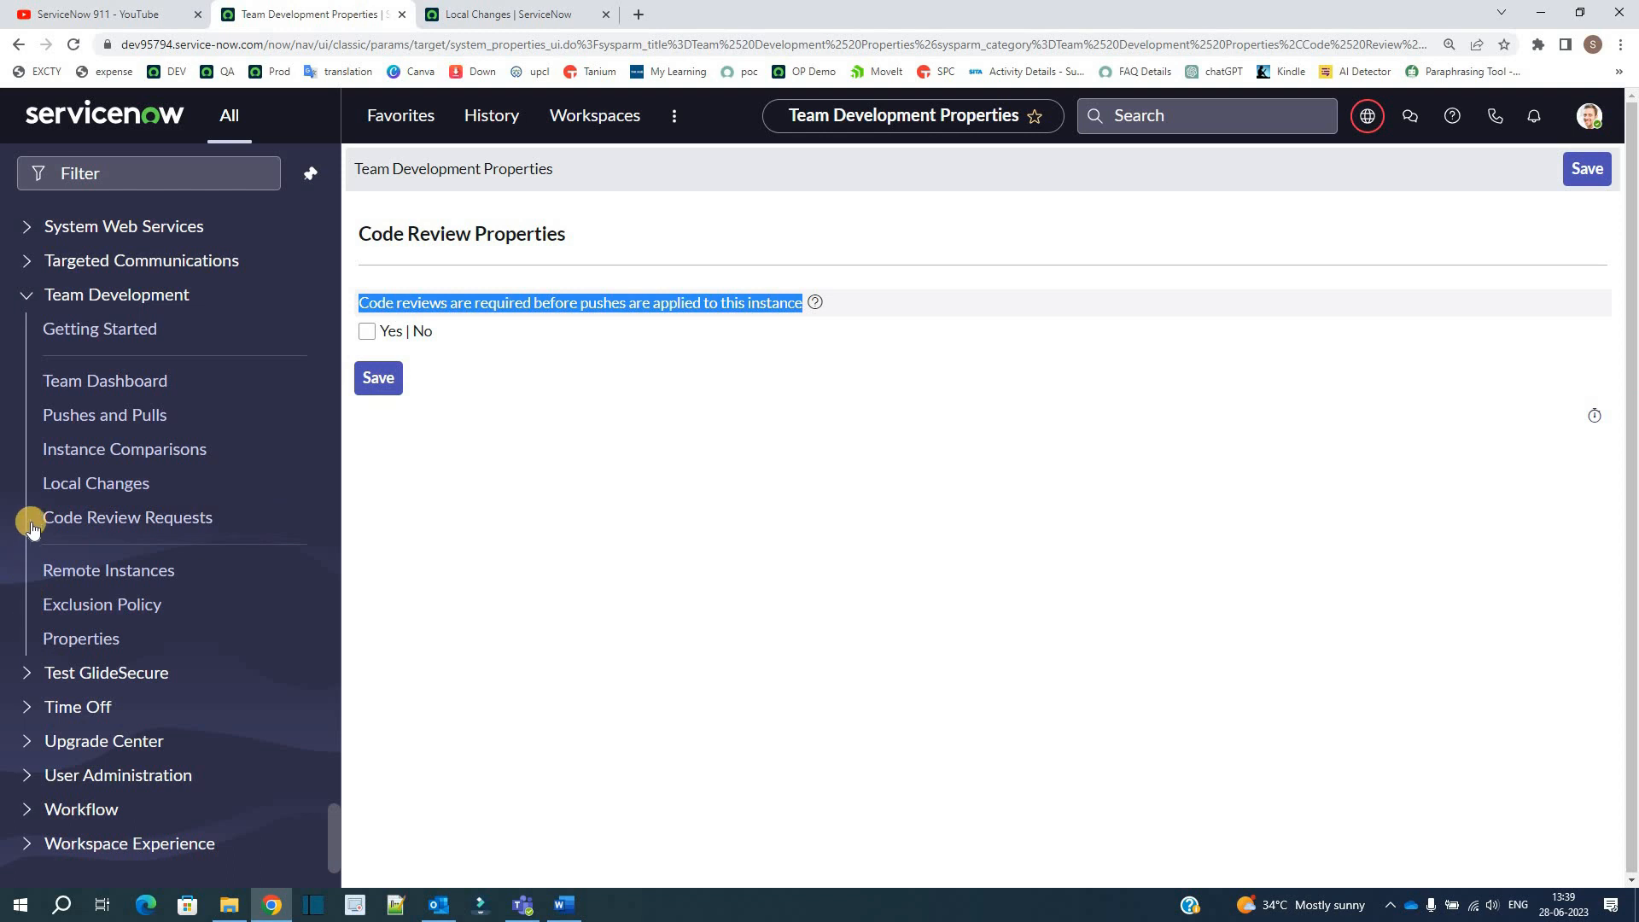
Step: Show the Remote Instances list and examine the name, type, URL, credential and description fields of a blank new record
left_click(106, 566)
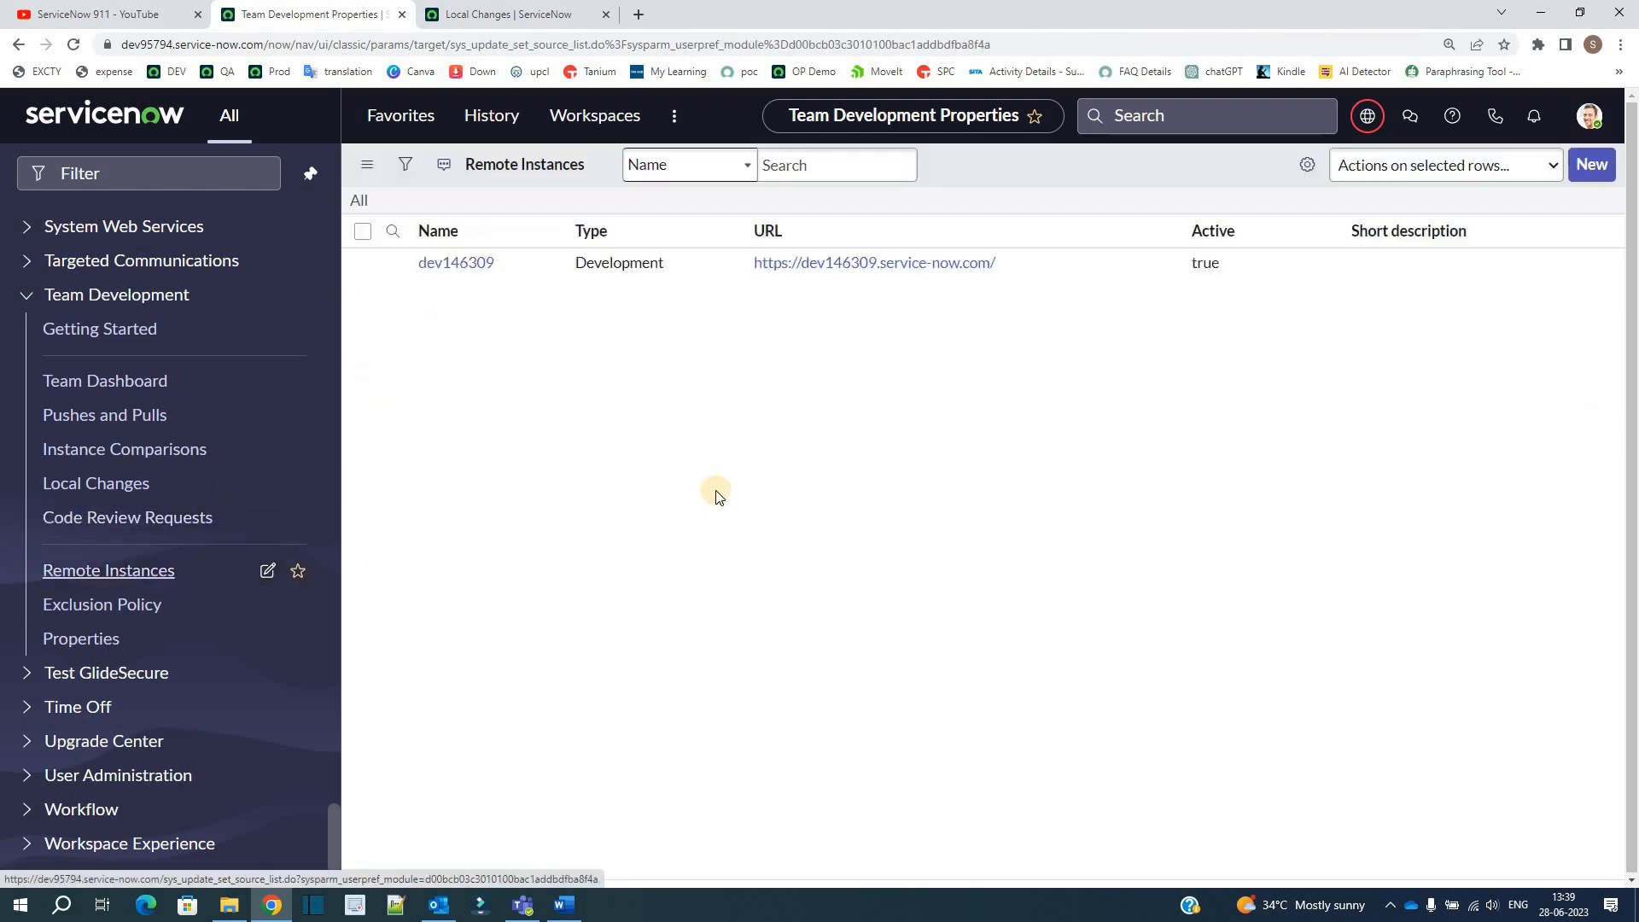
left_click_drag(1145, 307, 814, 355)
left_click(801, 429)
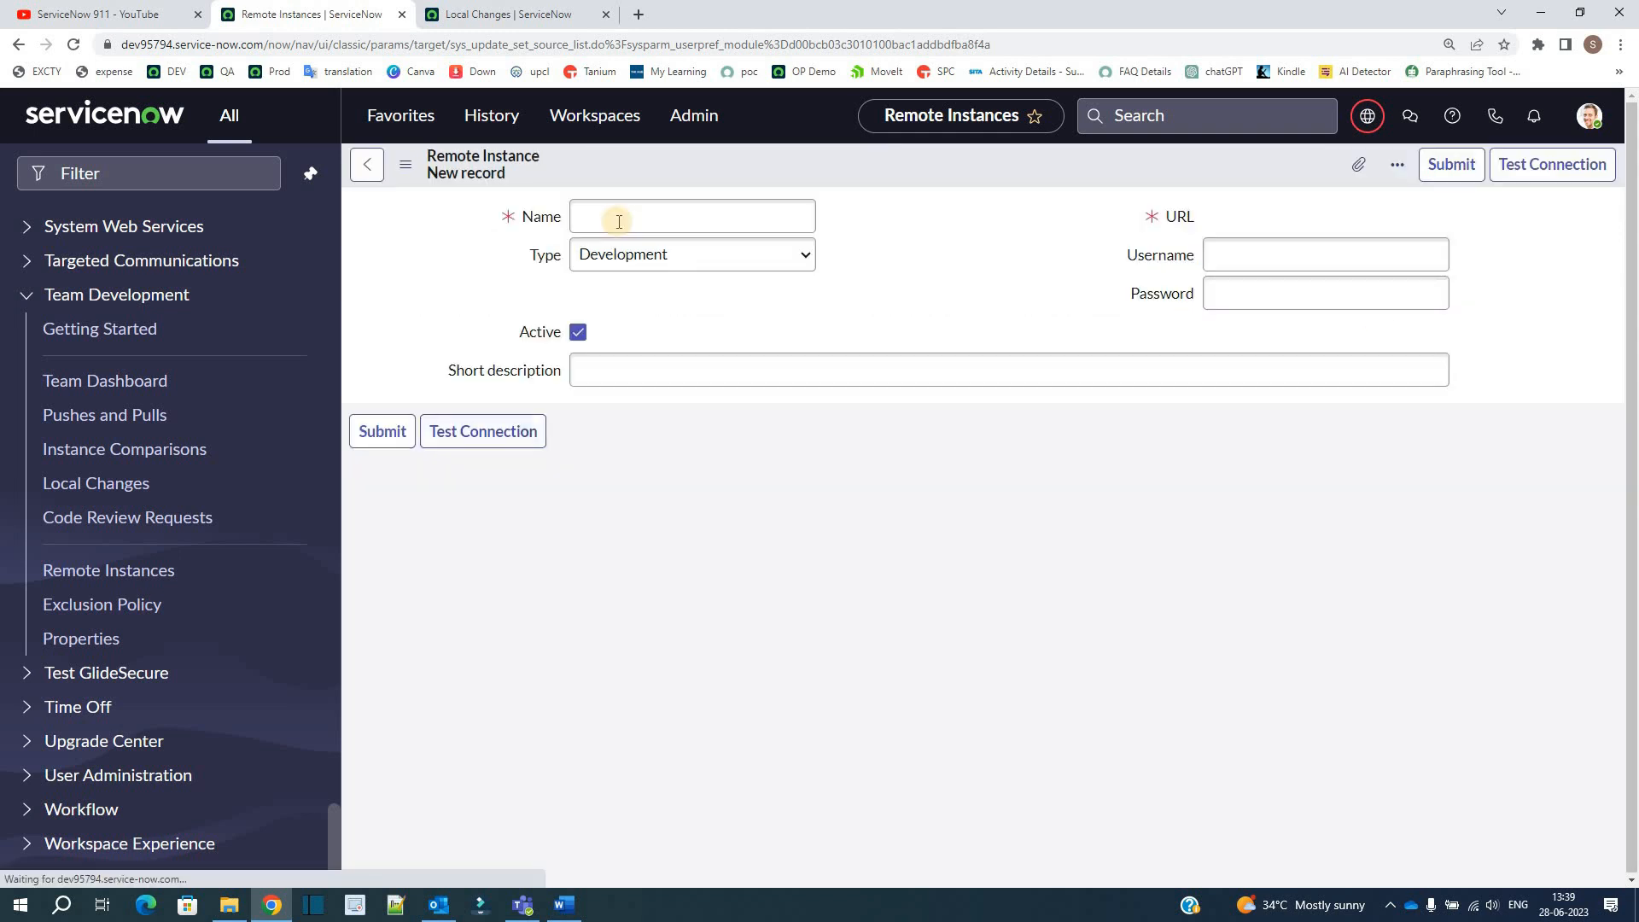
left_click(619, 221)
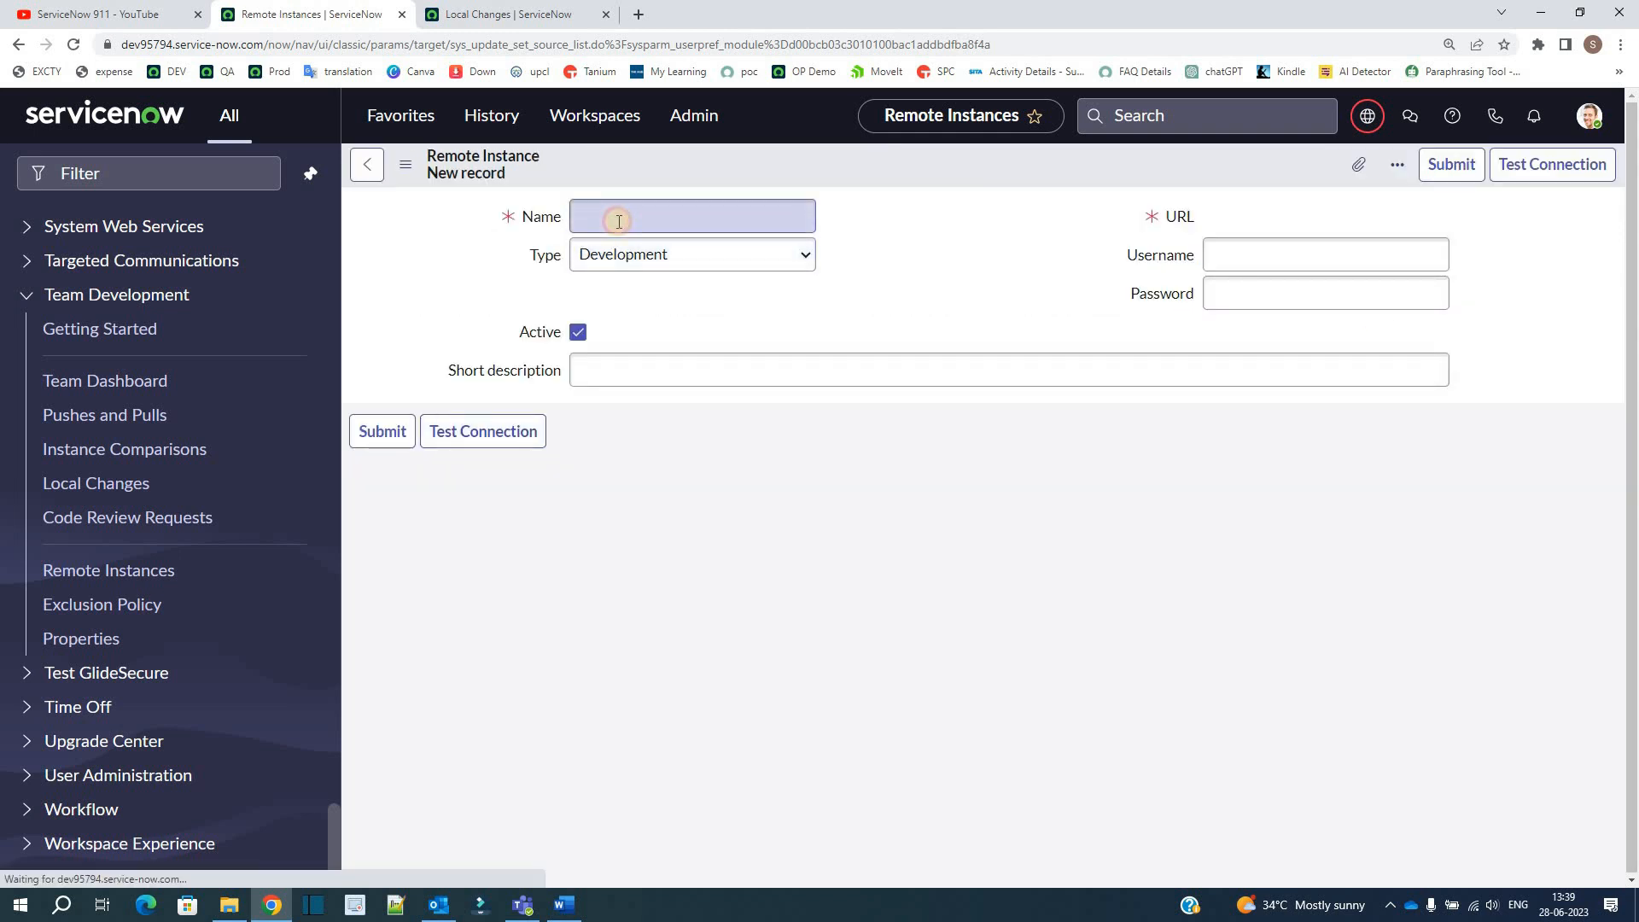
left_click(629, 261)
left_click(628, 276)
left_click(630, 373)
left_click(1332, 261)
left_click(1324, 290)
left_click(1178, 217)
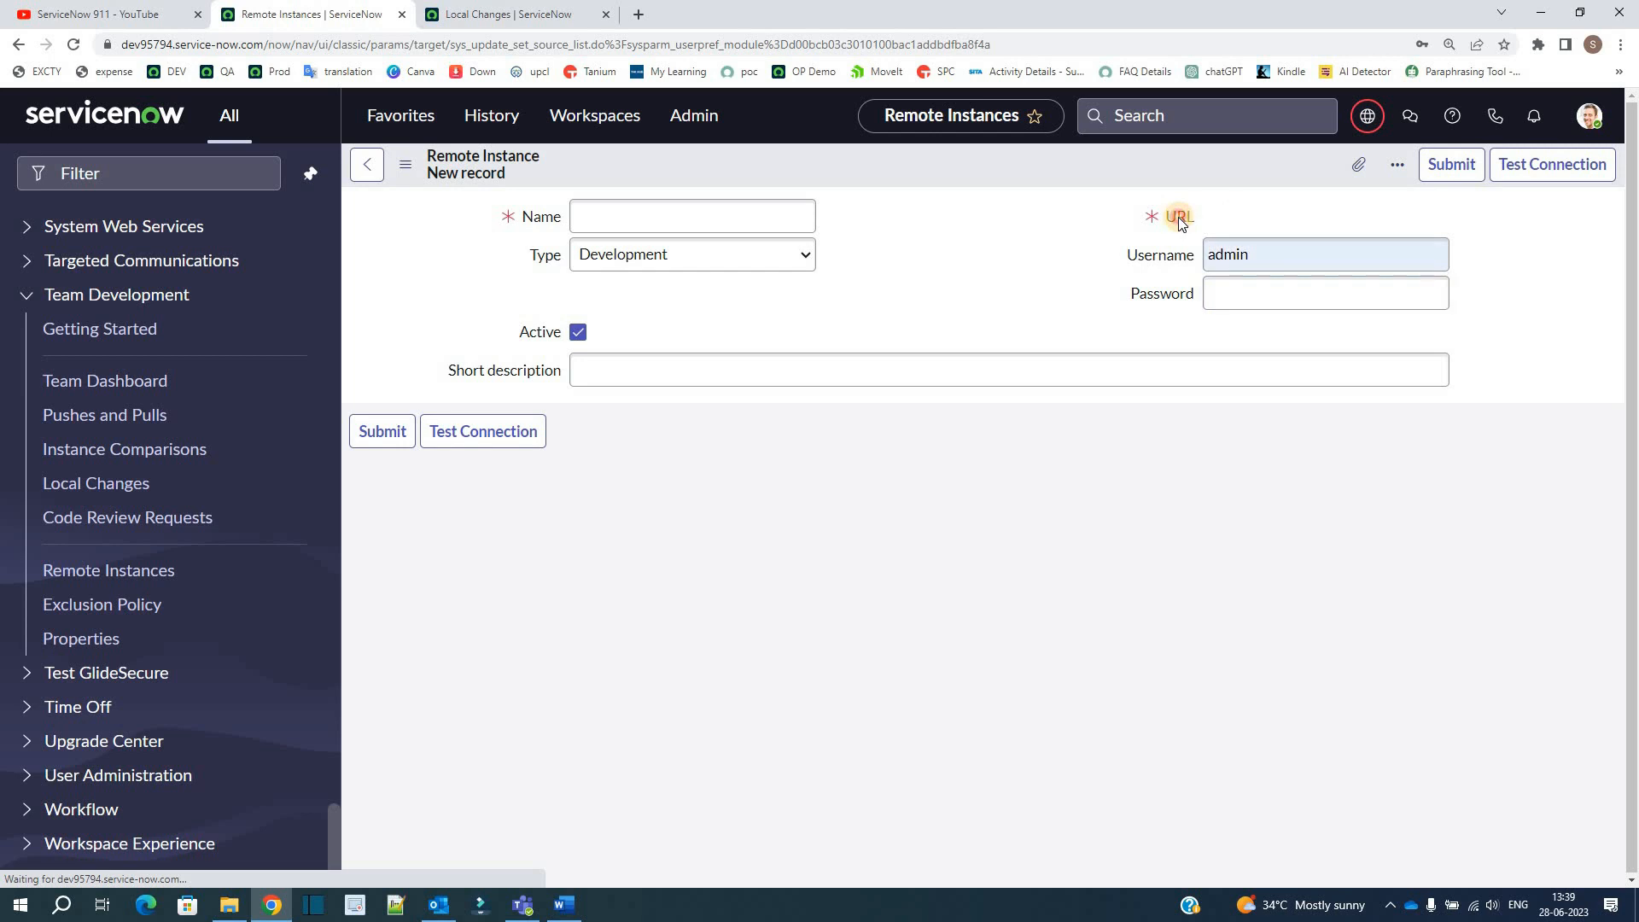
left_click(782, 363)
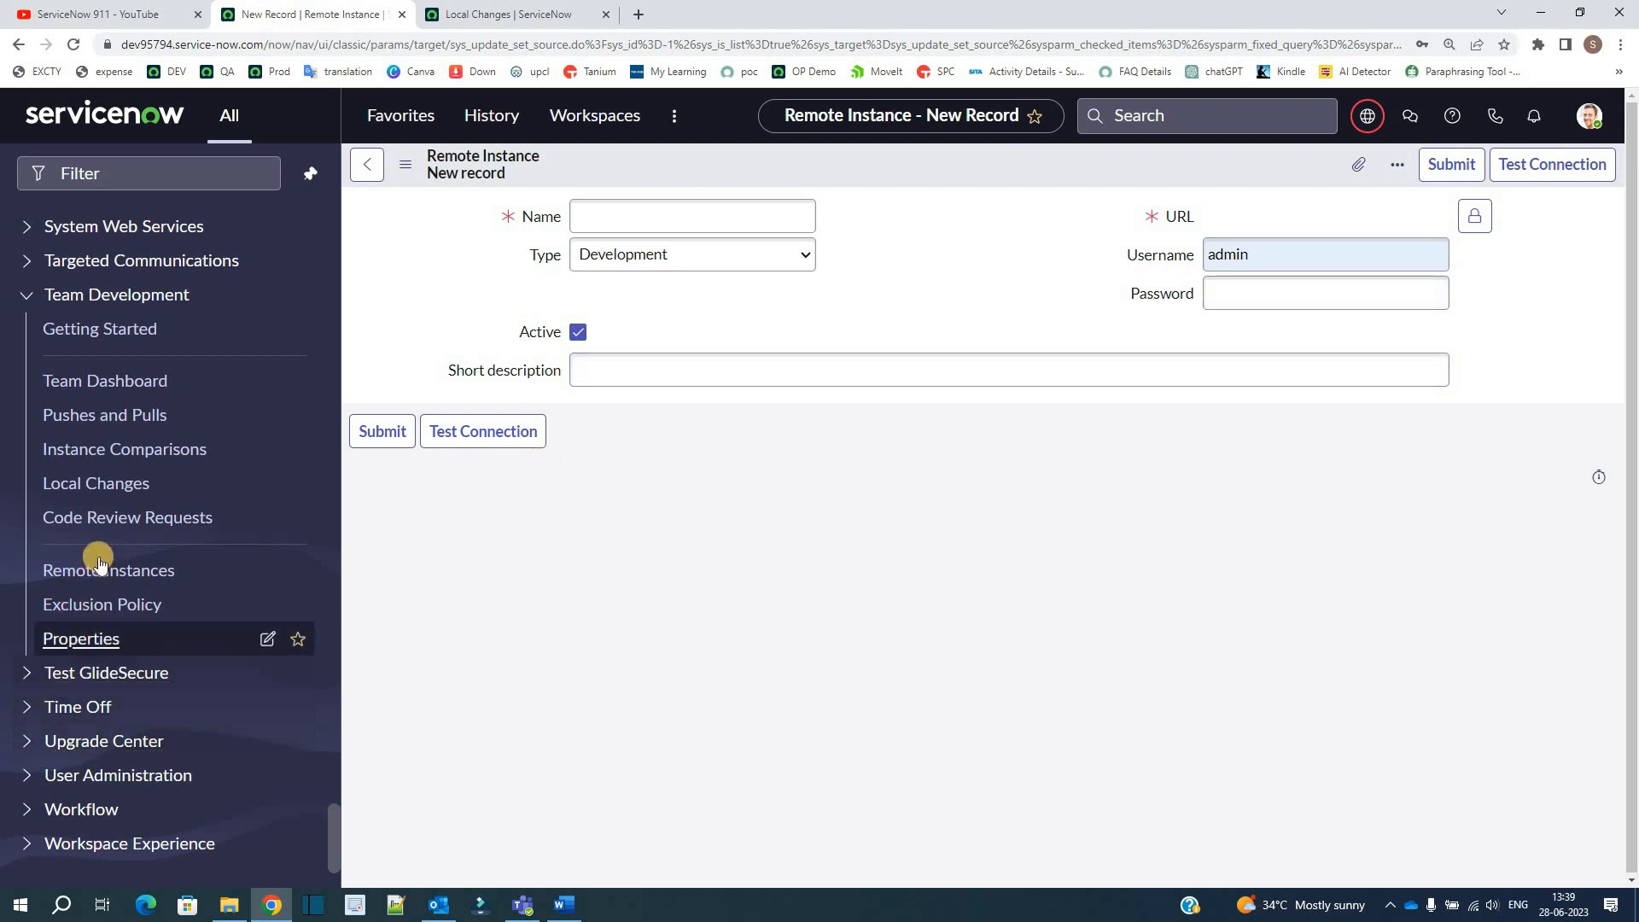
Step: Examine the policy options, remote instance, table and condition fields of a blank exclusion policy, and return to the Exclusion Policies list
left_click(93, 606)
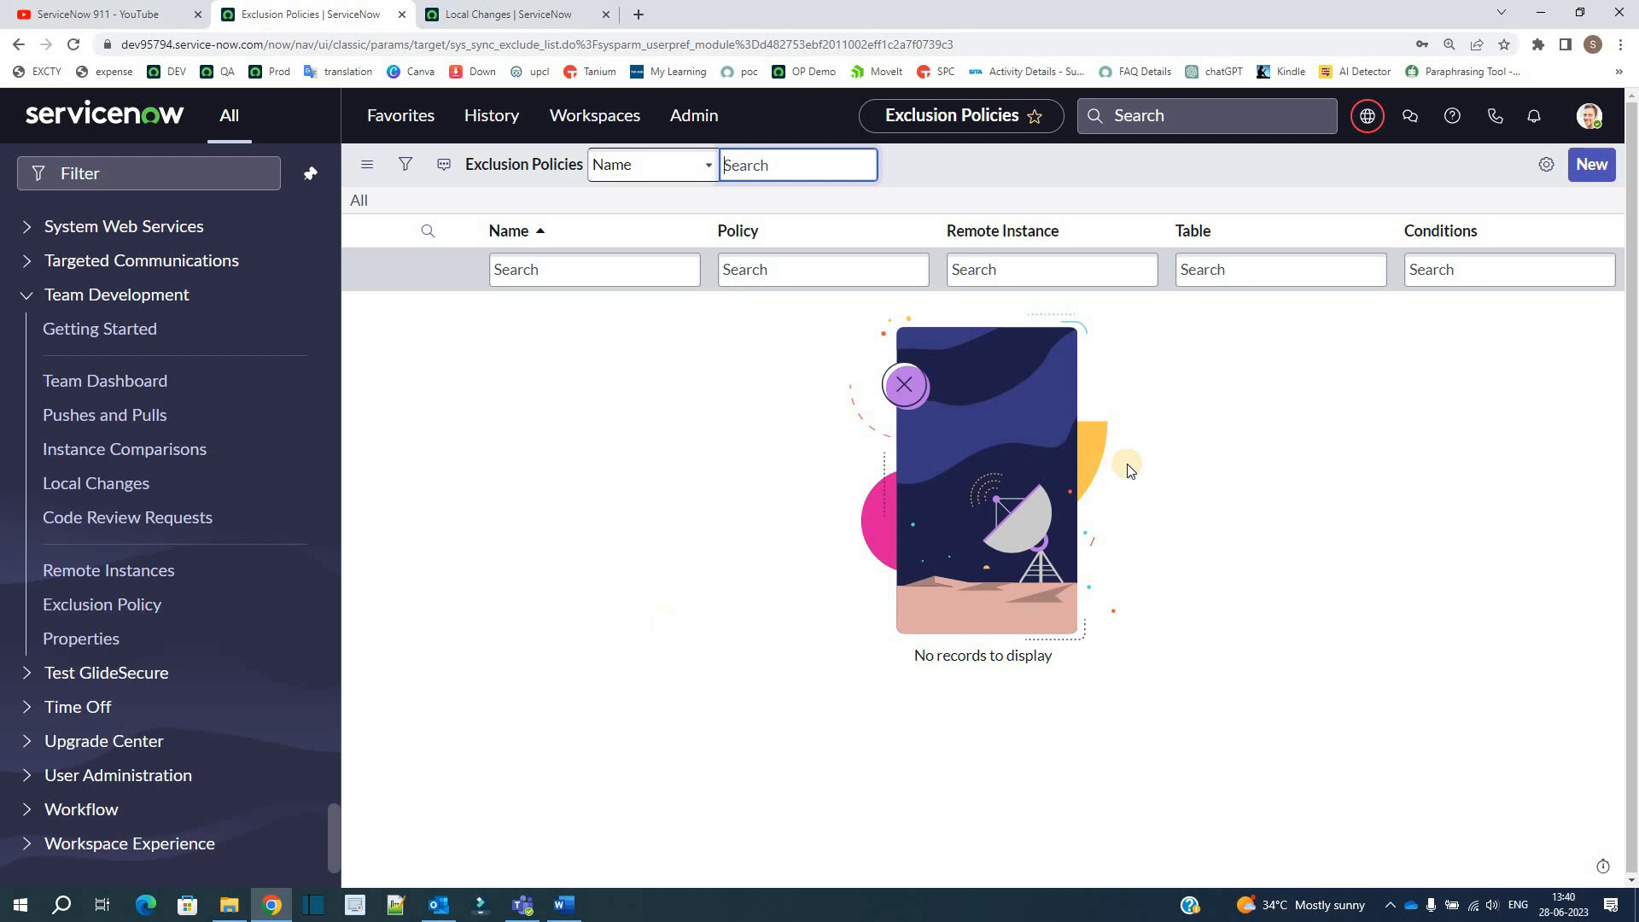
left_click(1589, 167)
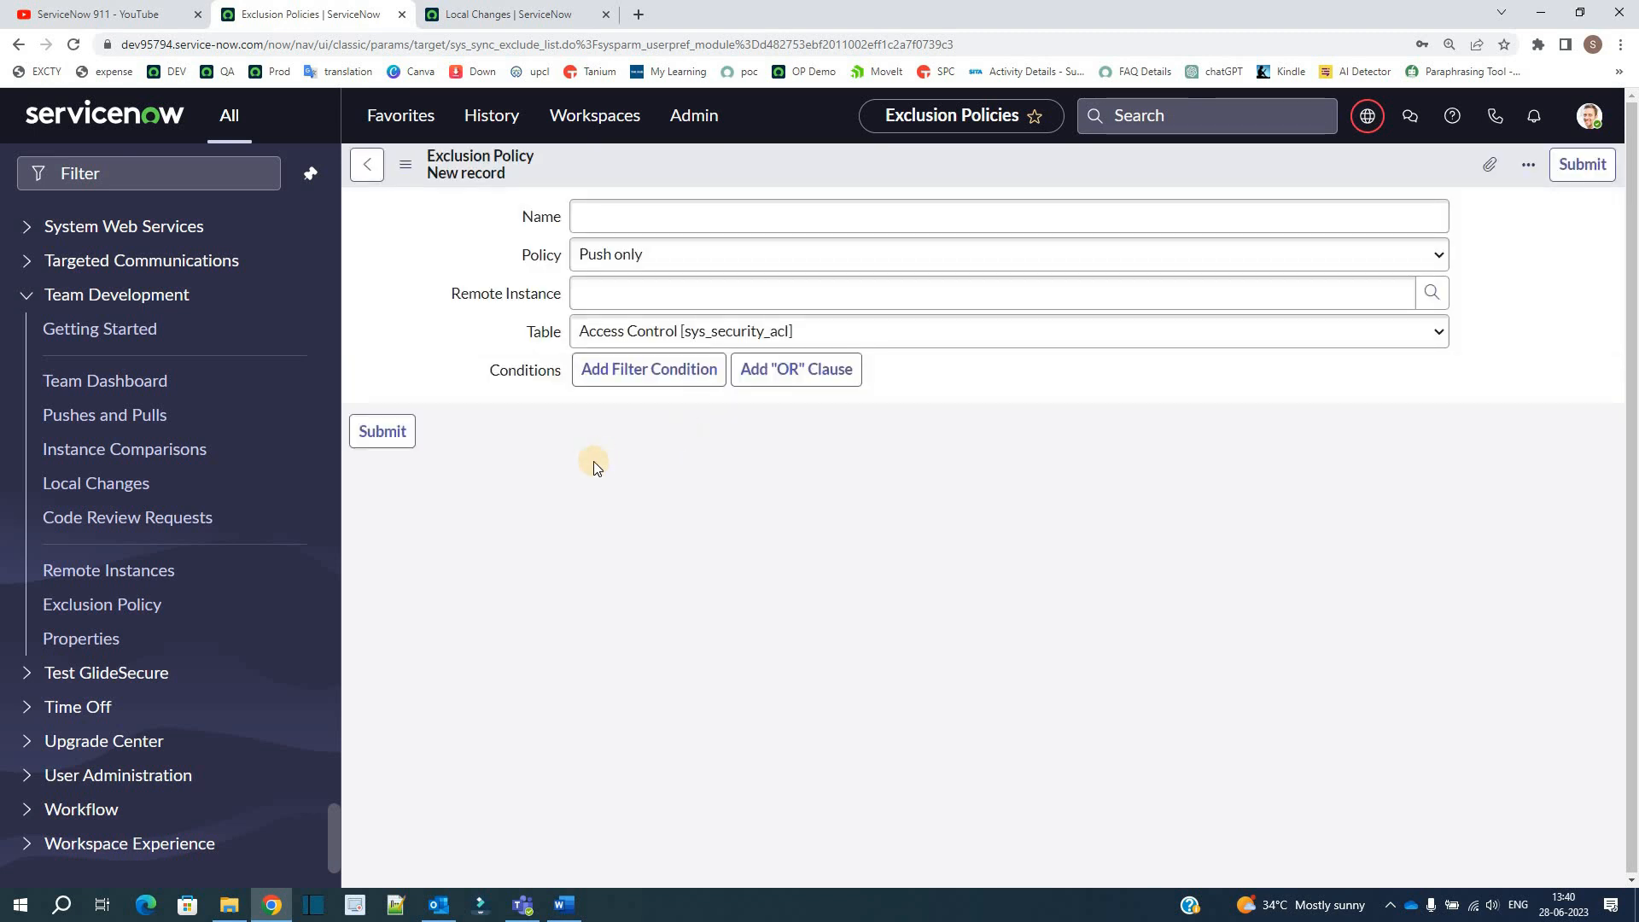
left_click(629, 255)
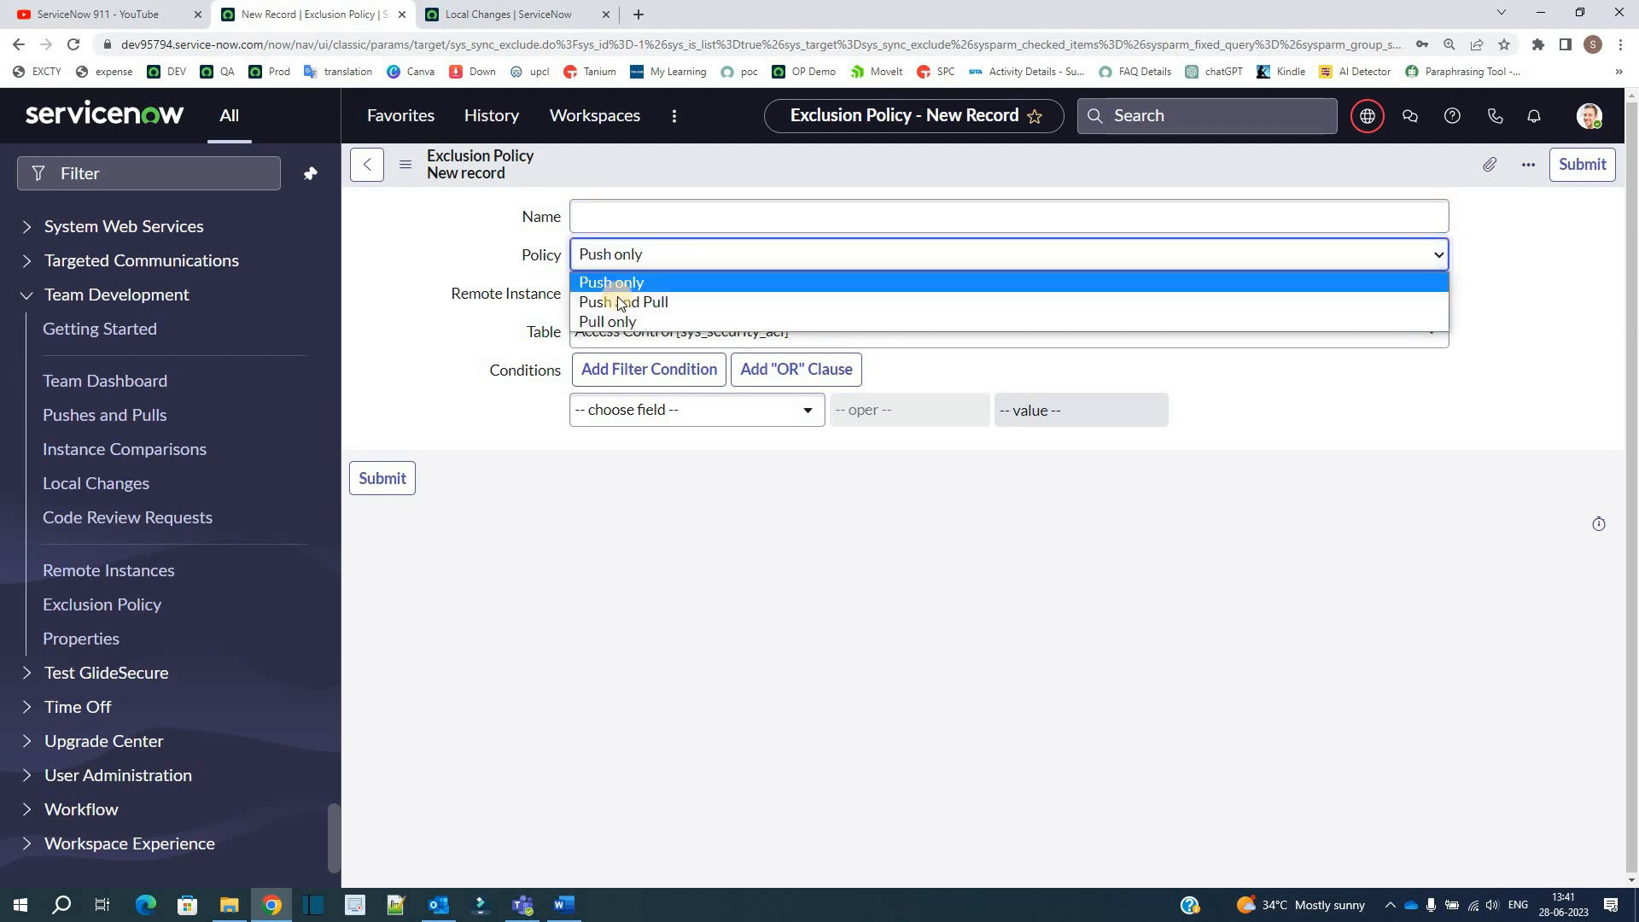
left_click(492, 341)
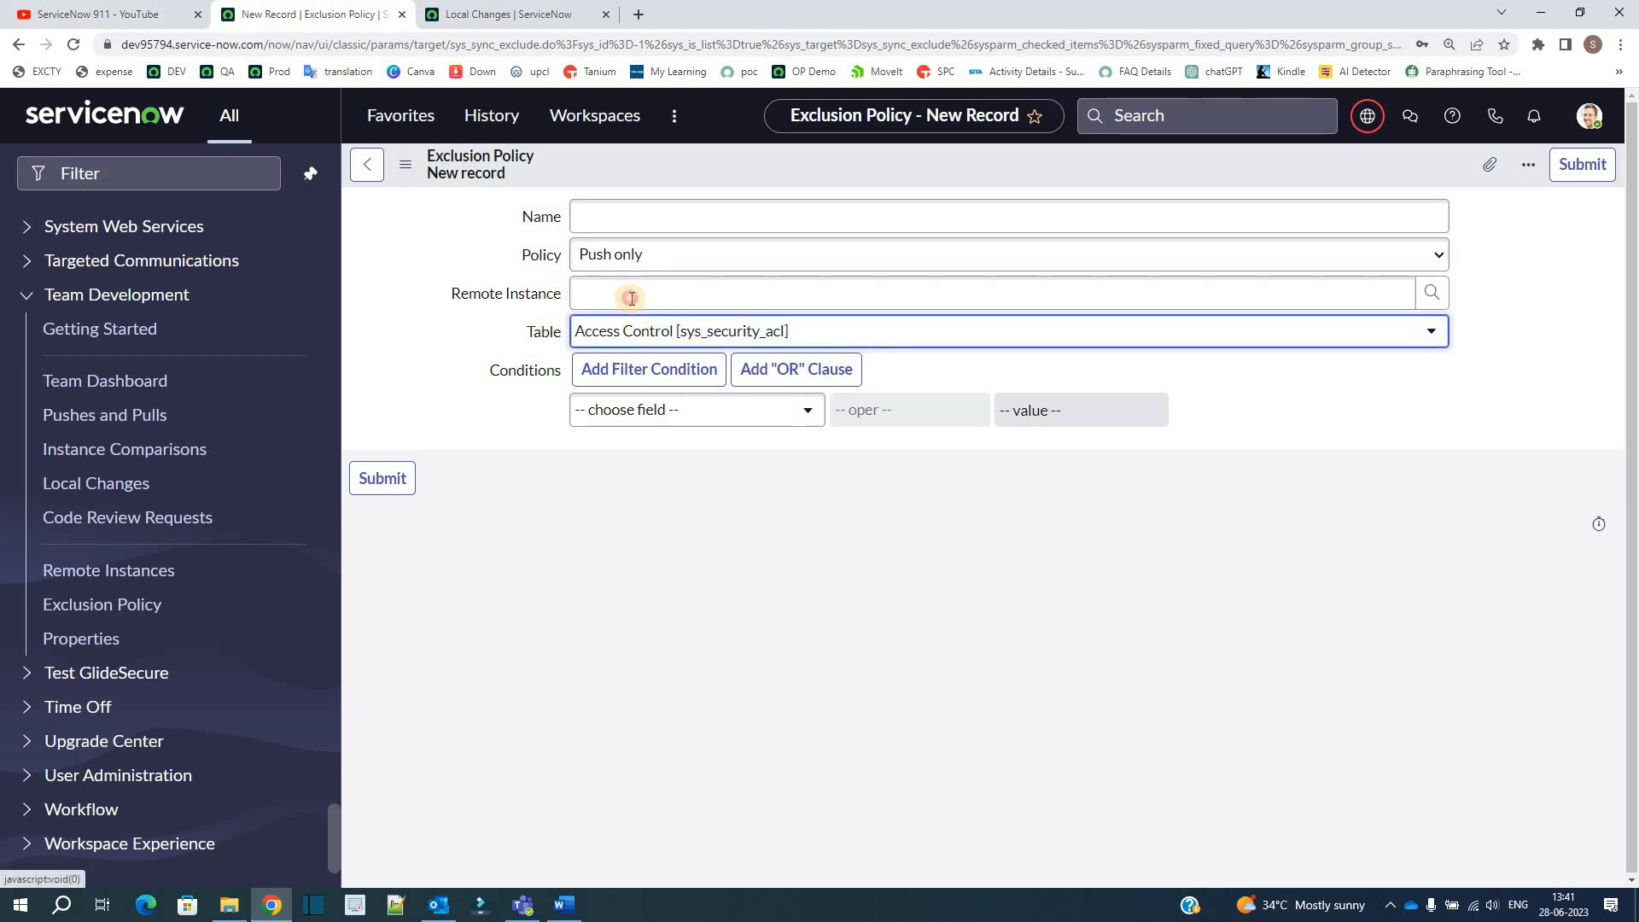
left_click(630, 298)
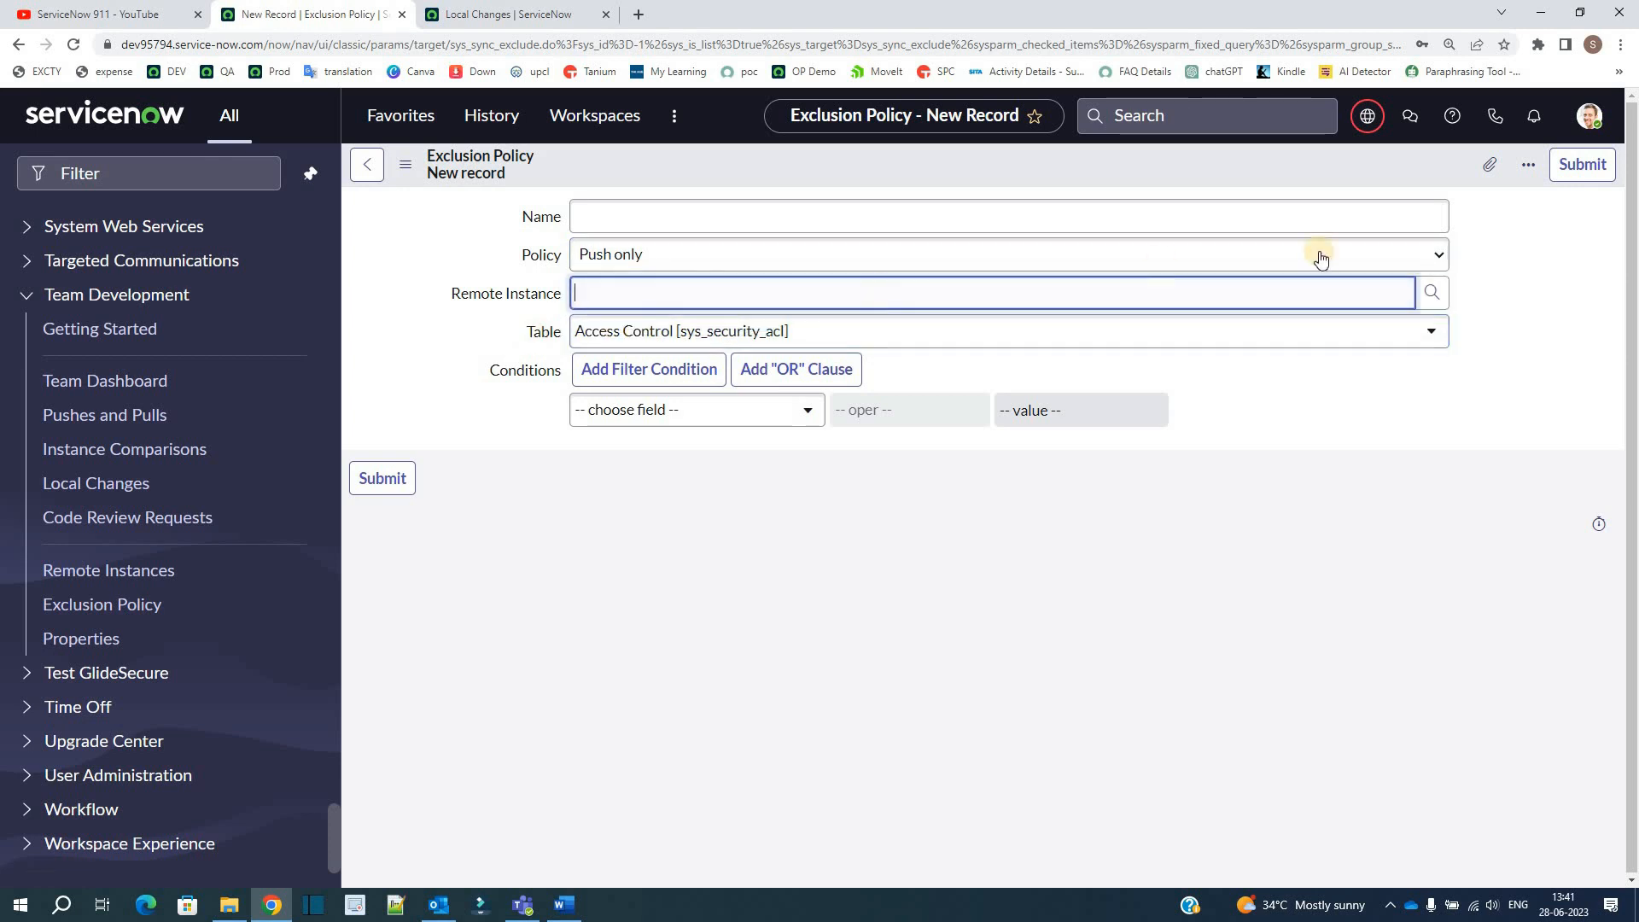
left_click(1433, 294)
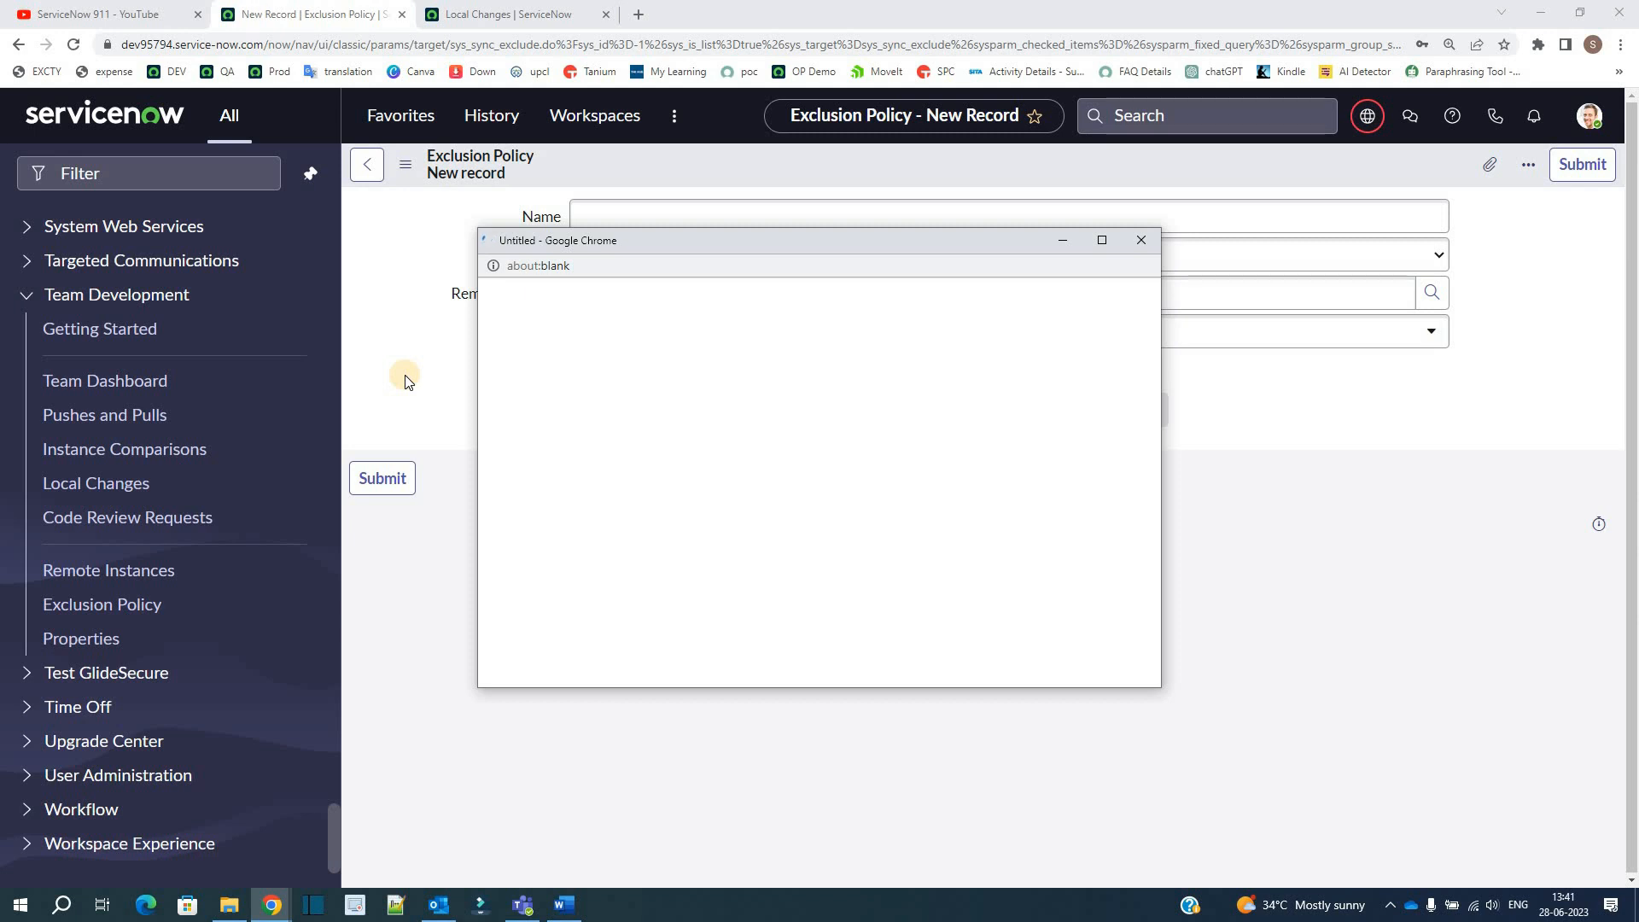
left_click(661, 326)
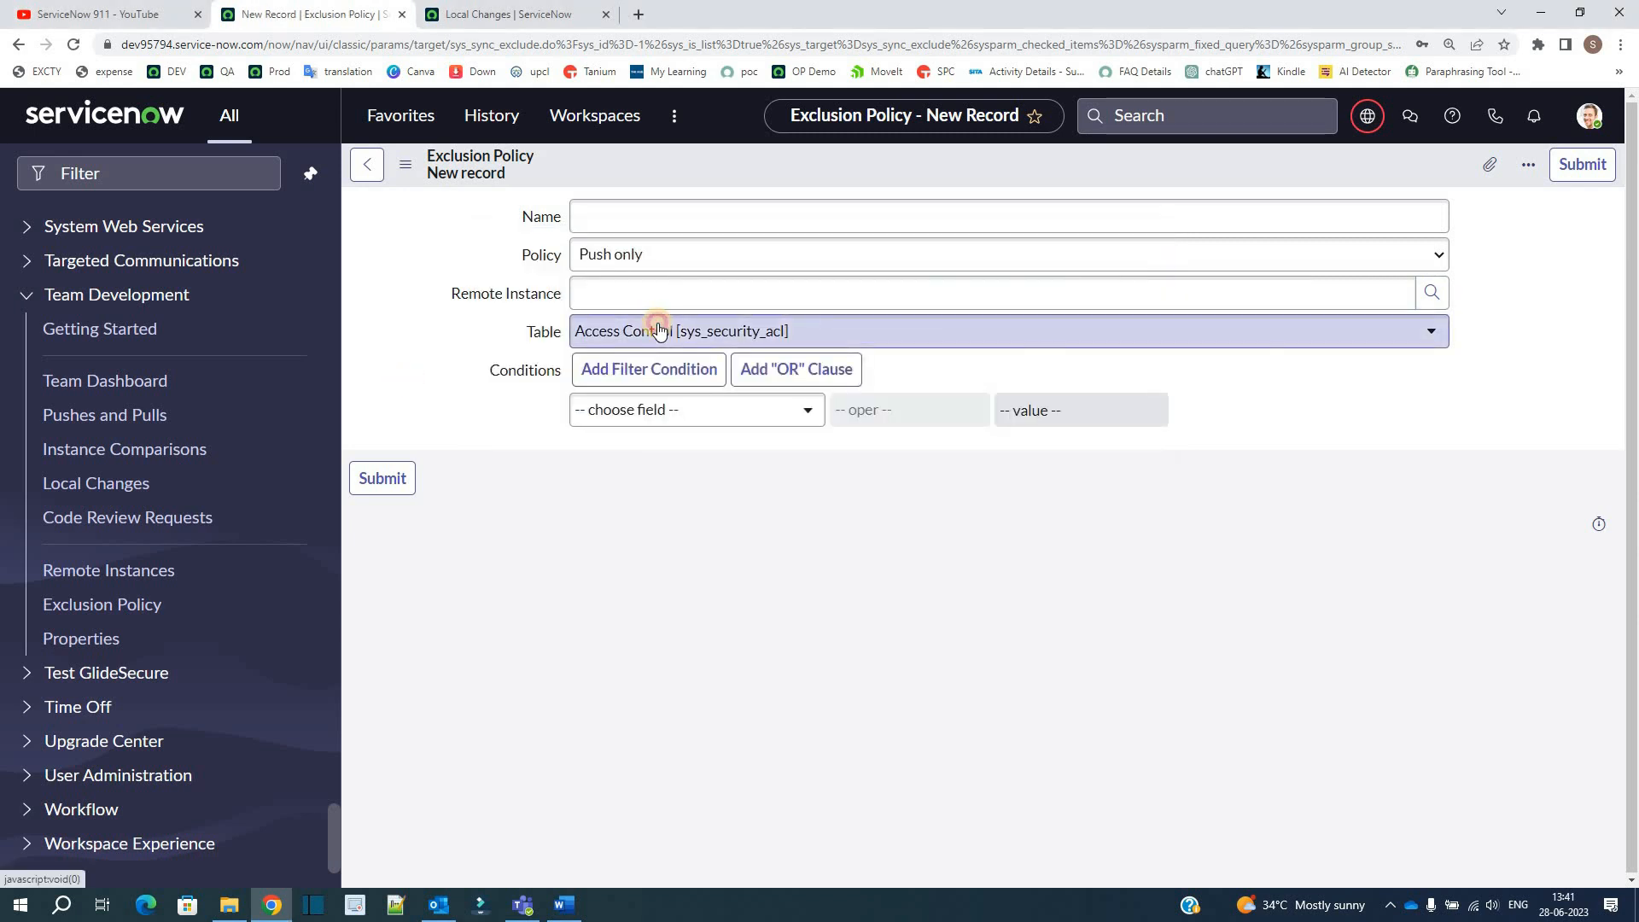
left_click(459, 348)
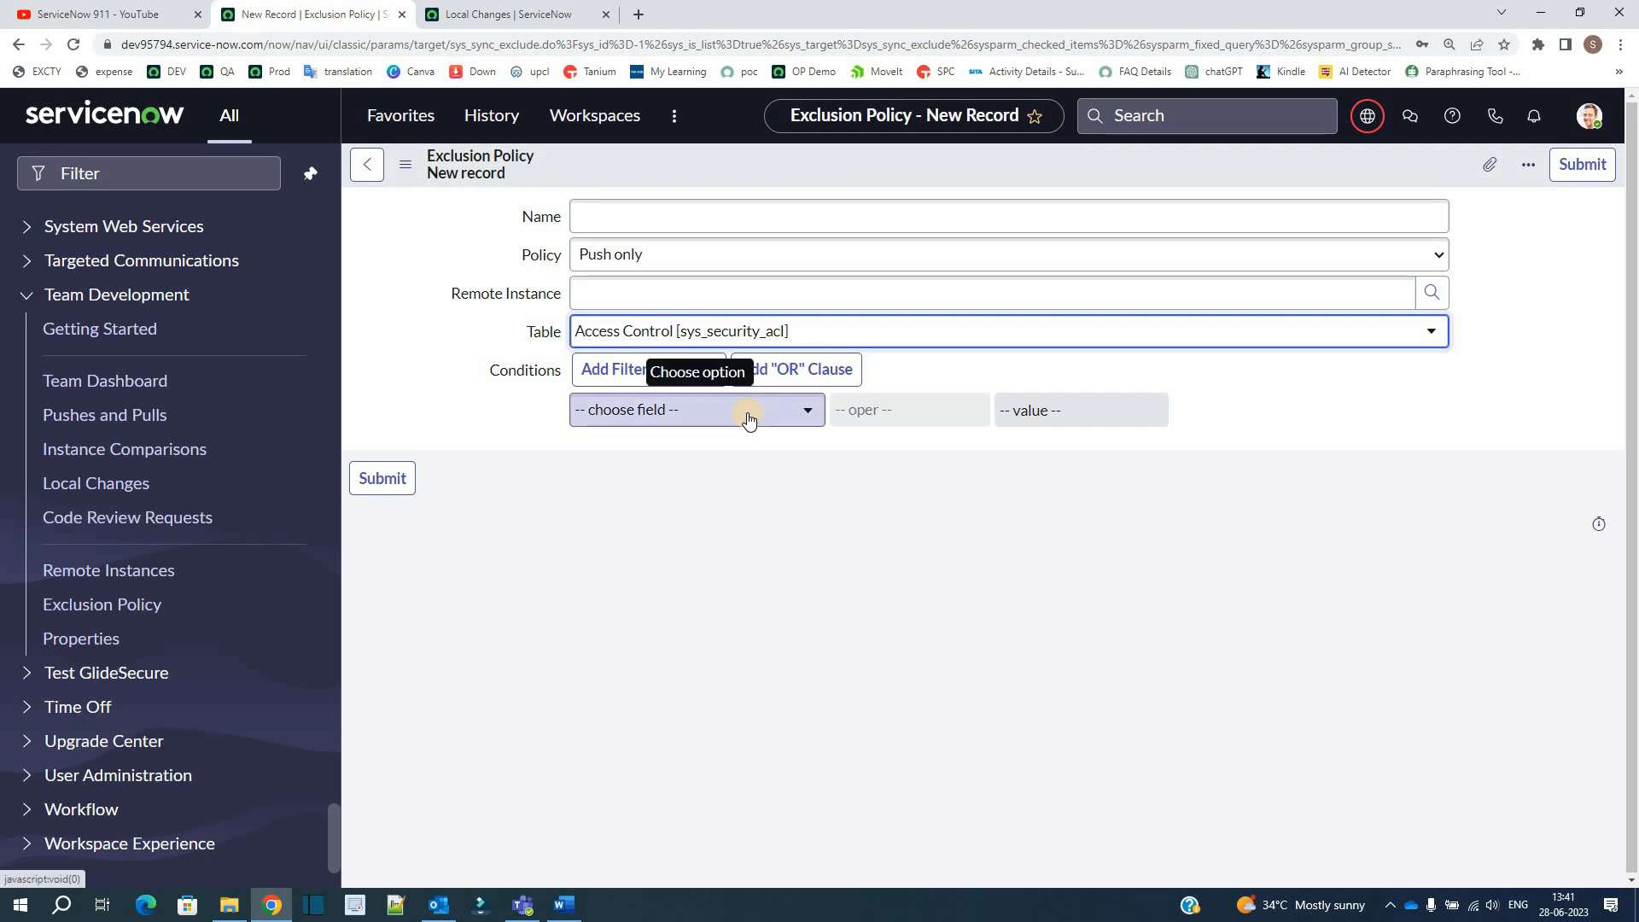
left_click(95, 607)
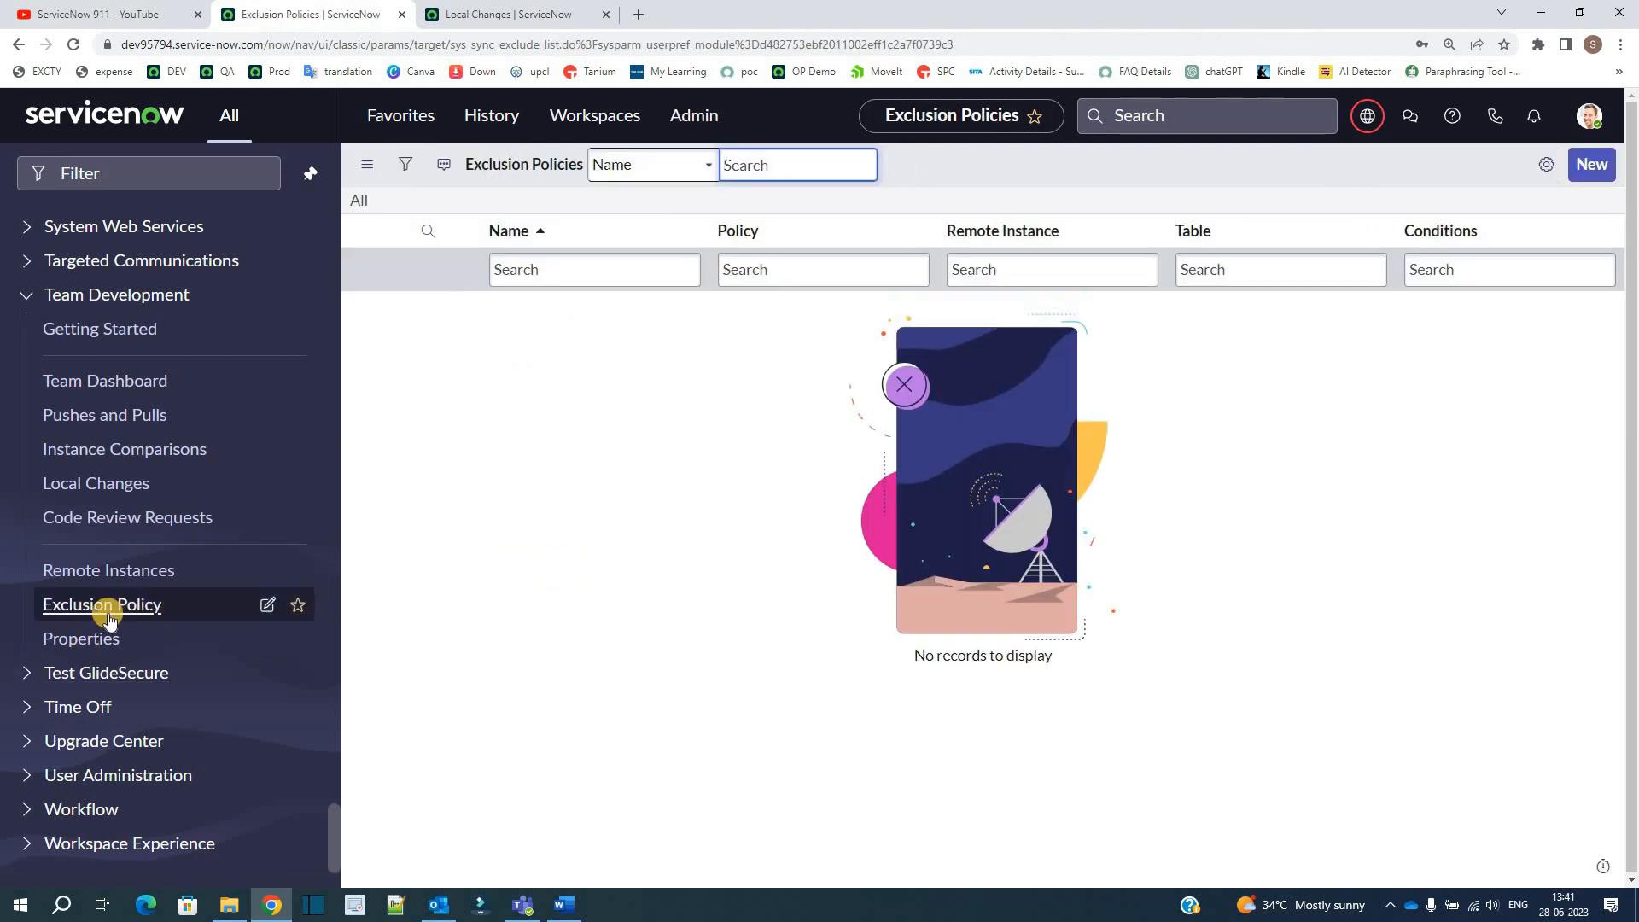
Step: Review the code review requirement in the Team Development Properties again
left_click(78, 642)
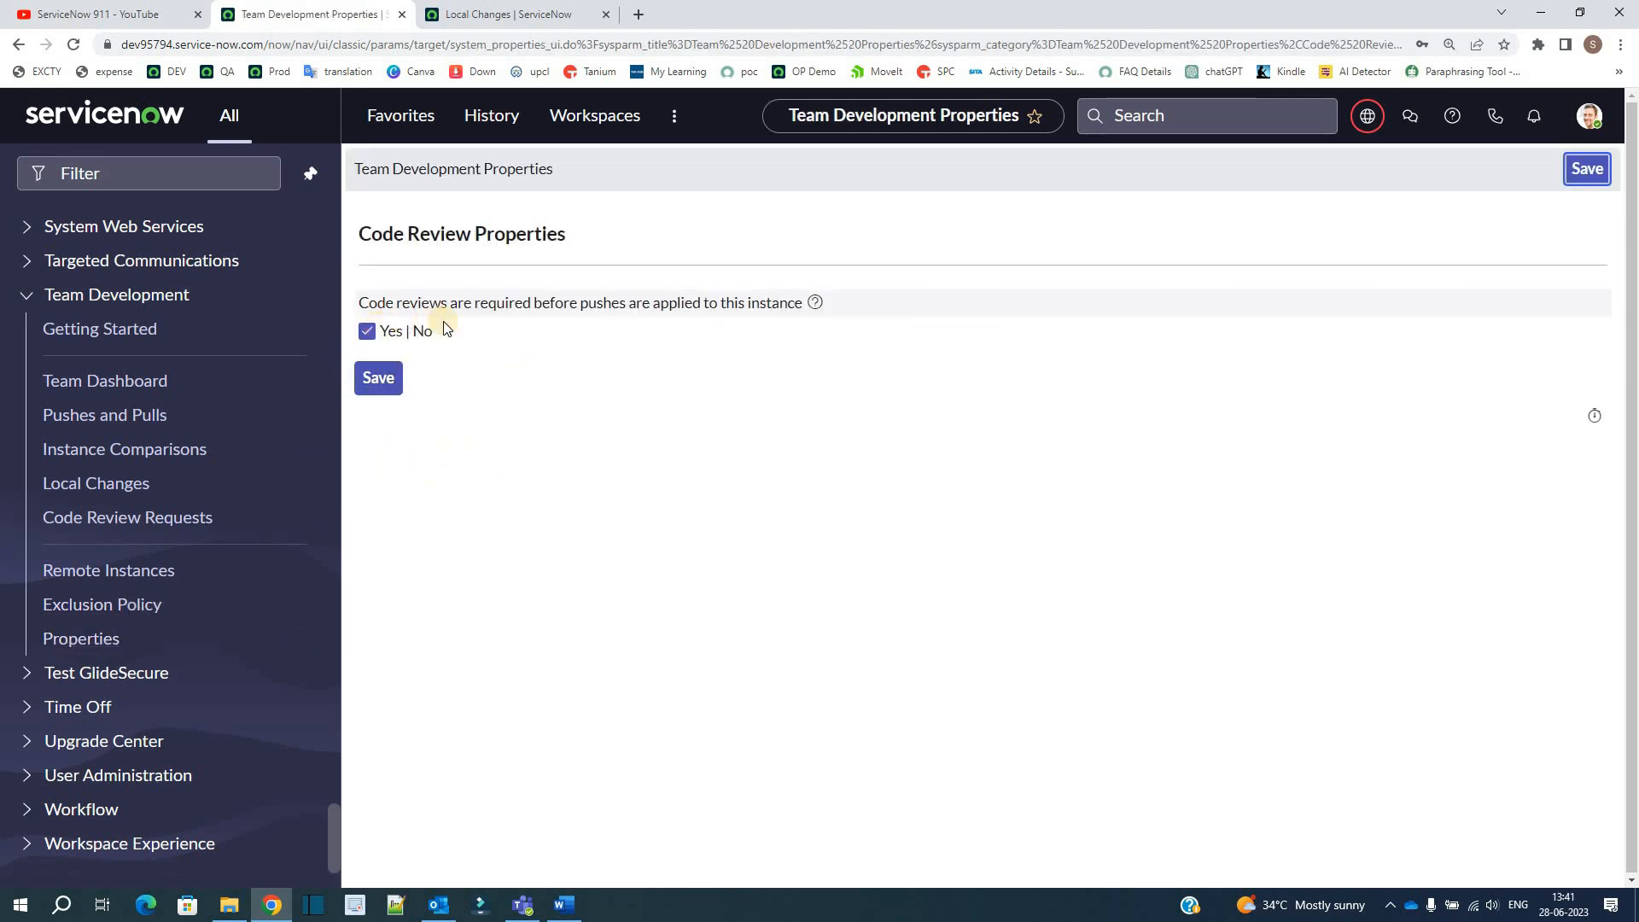
left_click_drag(377, 302, 805, 303)
left_click(613, 691)
Step: Return to the team dashboard page and check the Ready to Push entry of the local instance
left_click(527, 11)
scroll(239, 444, "up", 3)
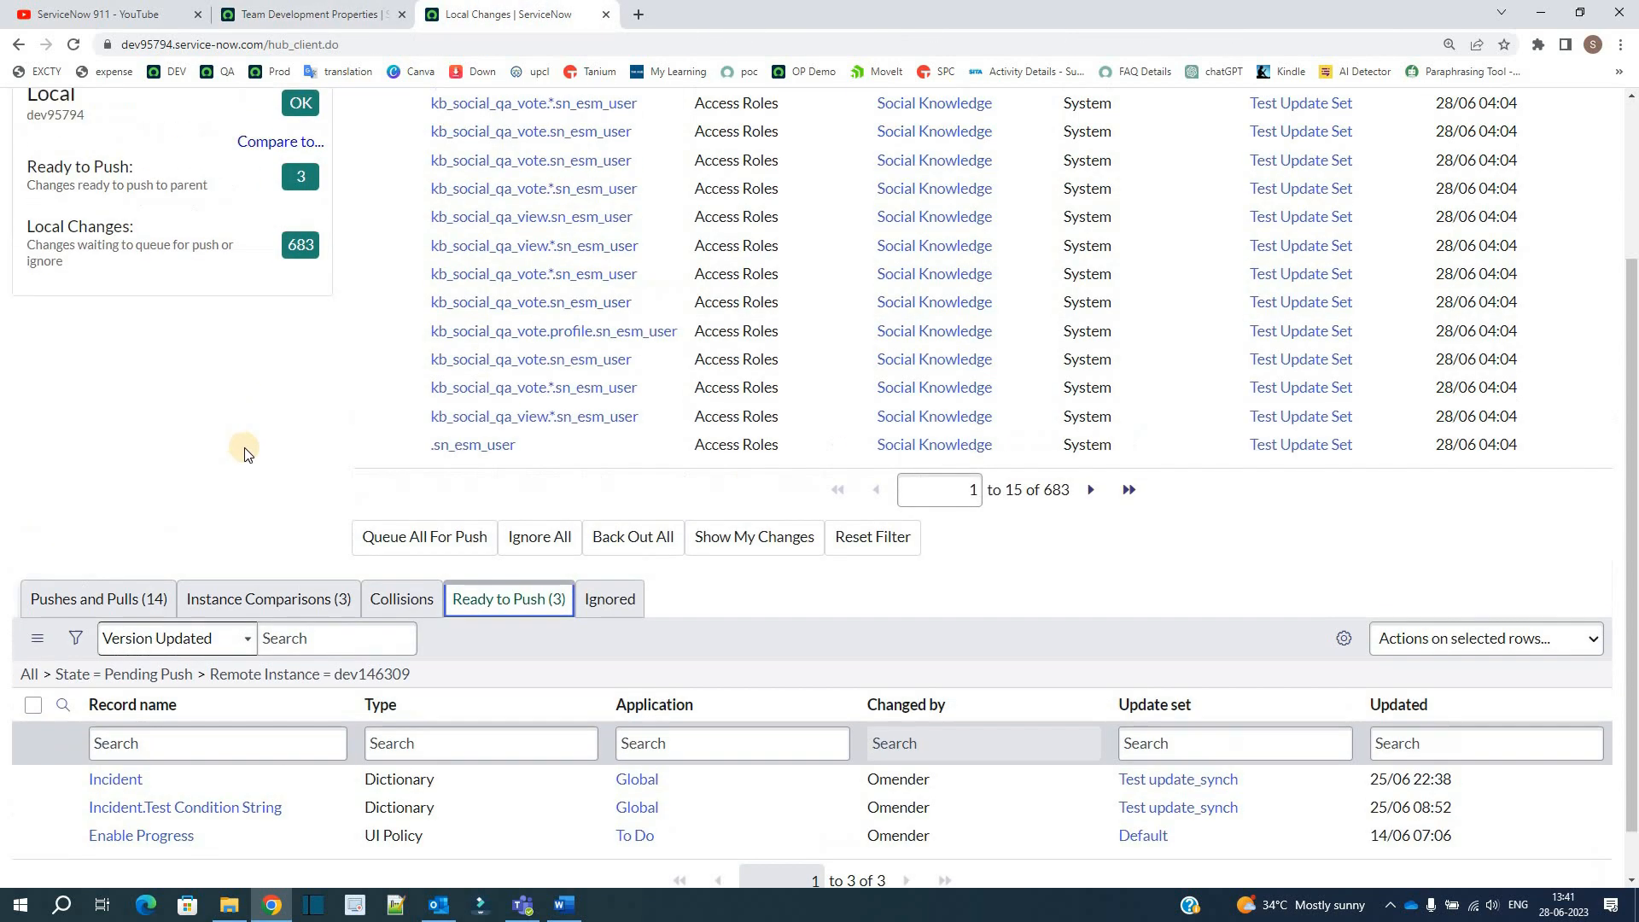
scroll(35, 393, "up", 1)
triple_click(79, 369)
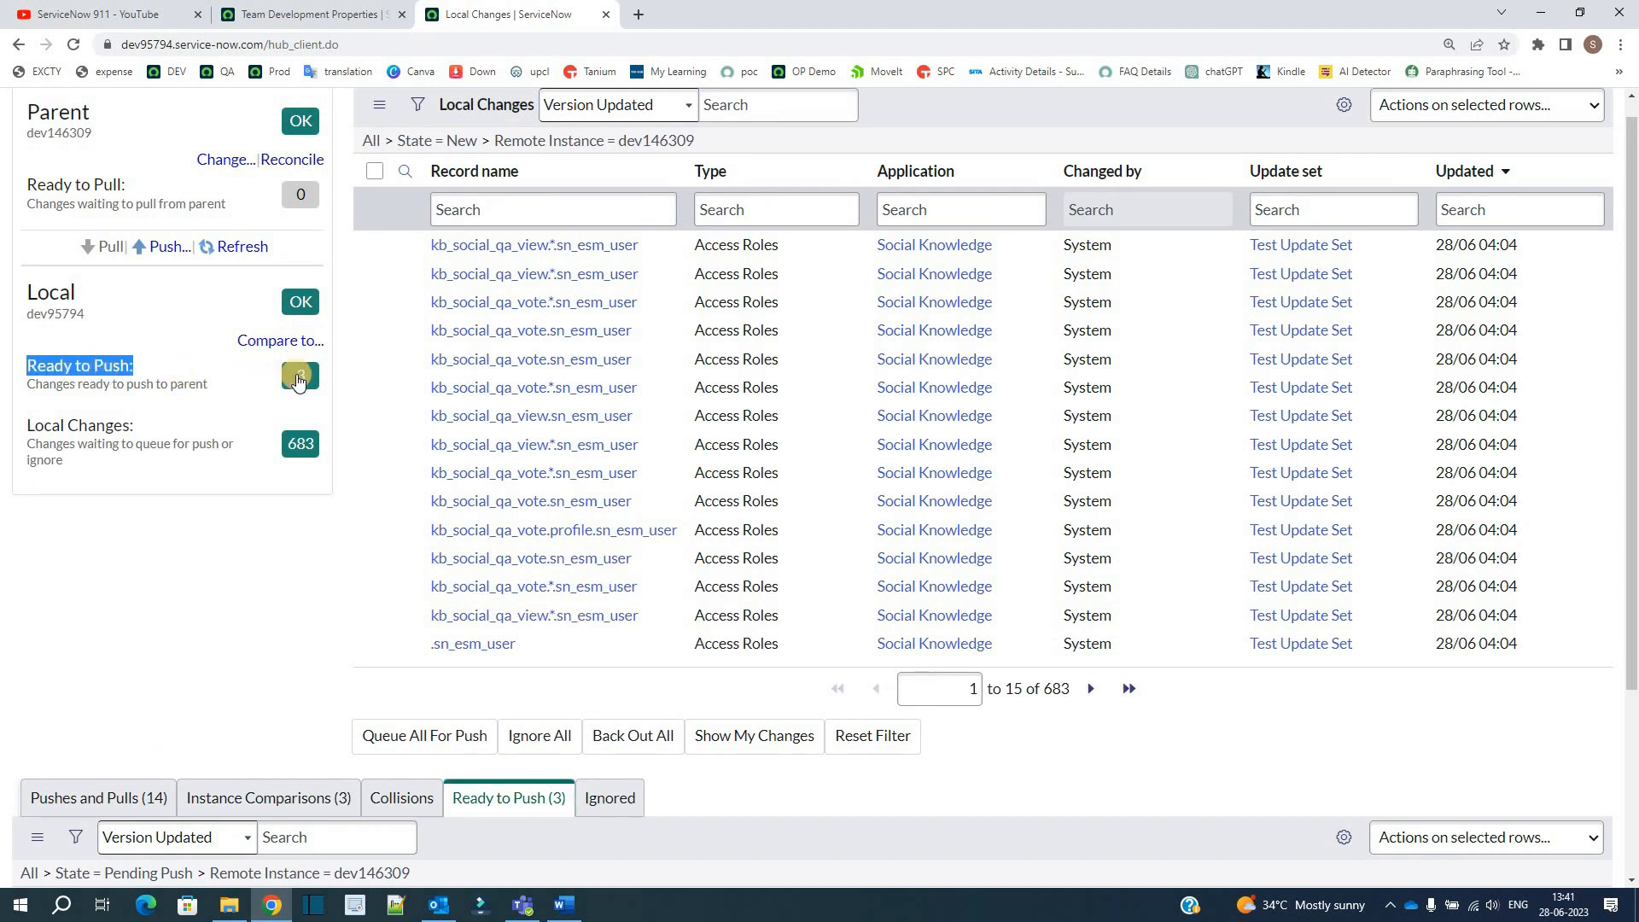
left_click(299, 377)
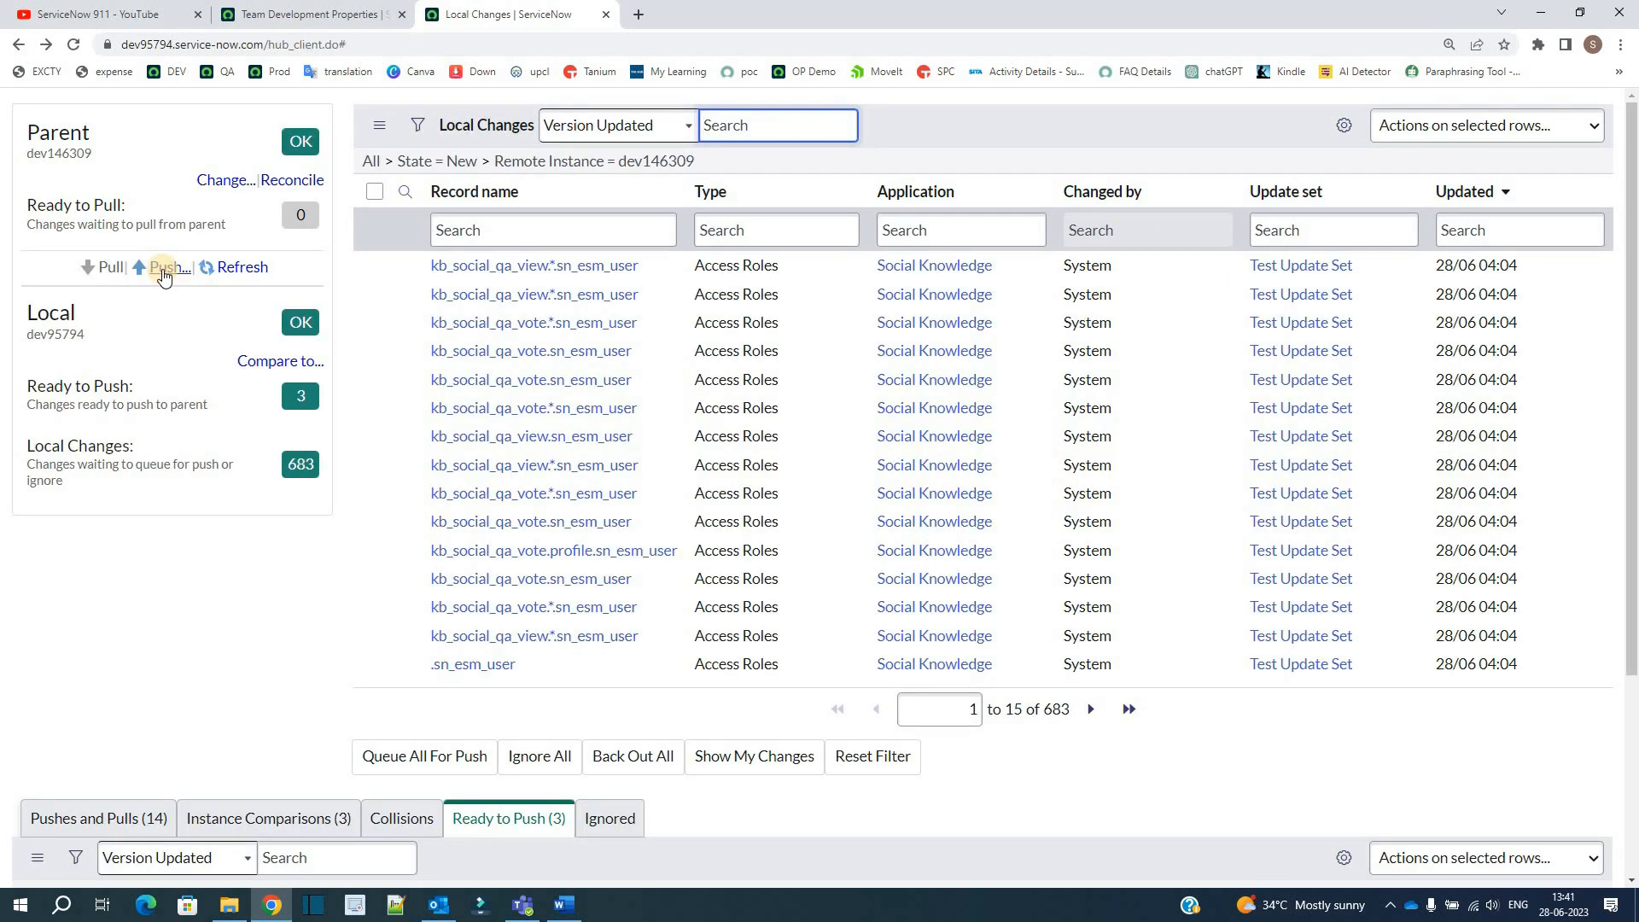
Step: Try to push the queued changes to dev146309 under the name "Testing 3 Pushes", leaving the comments empty
left_click(163, 270)
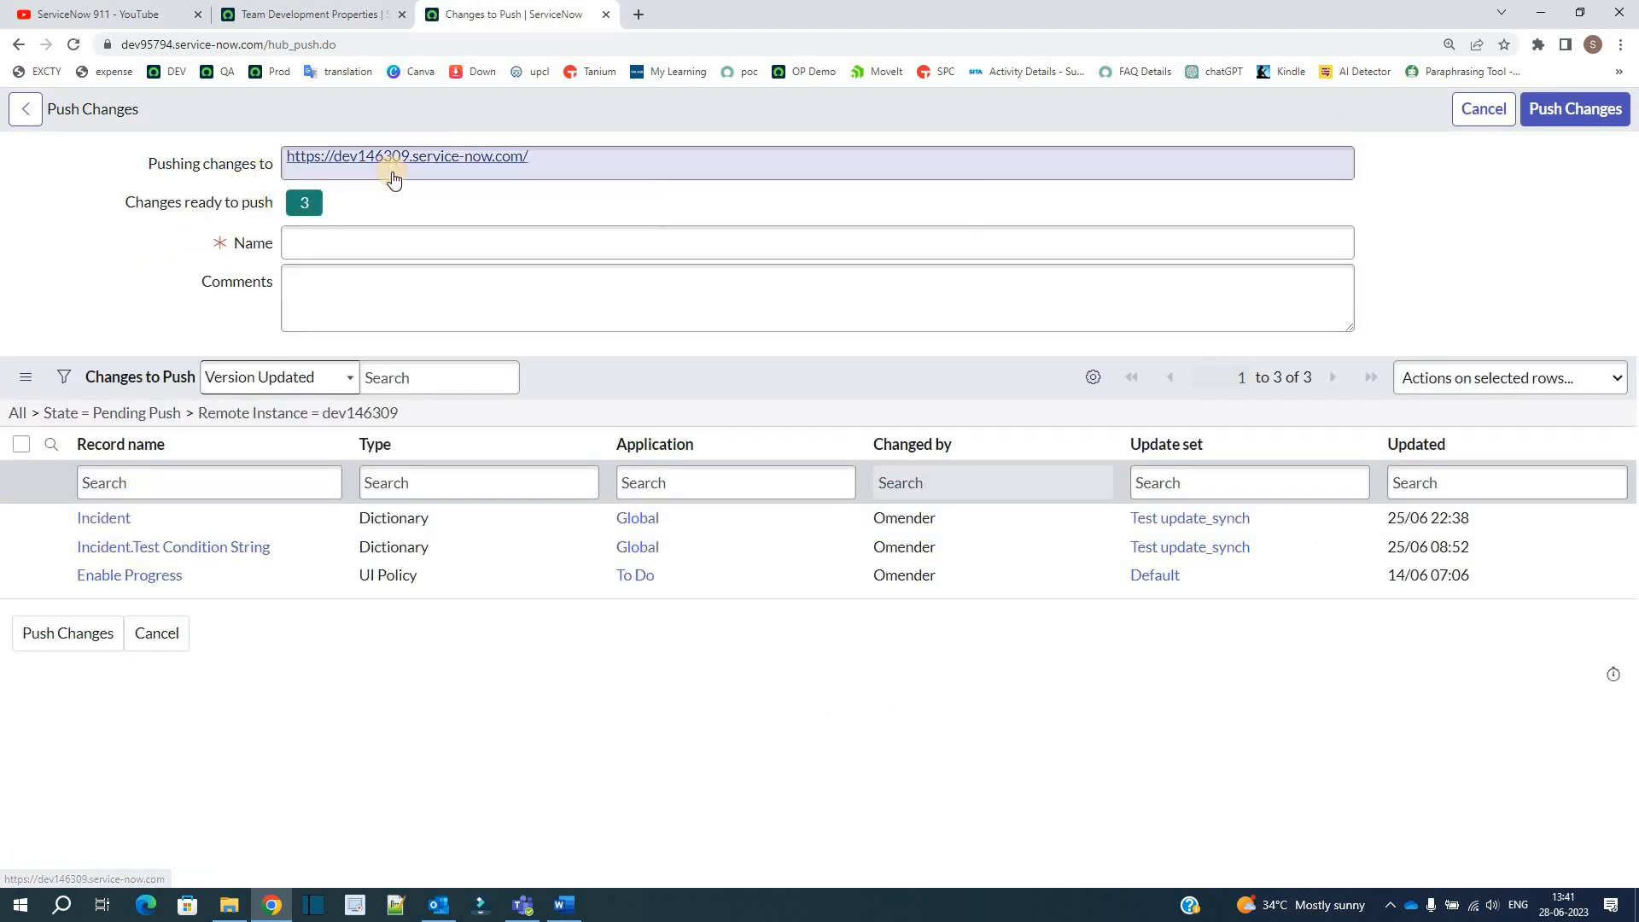
left_click(350, 248)
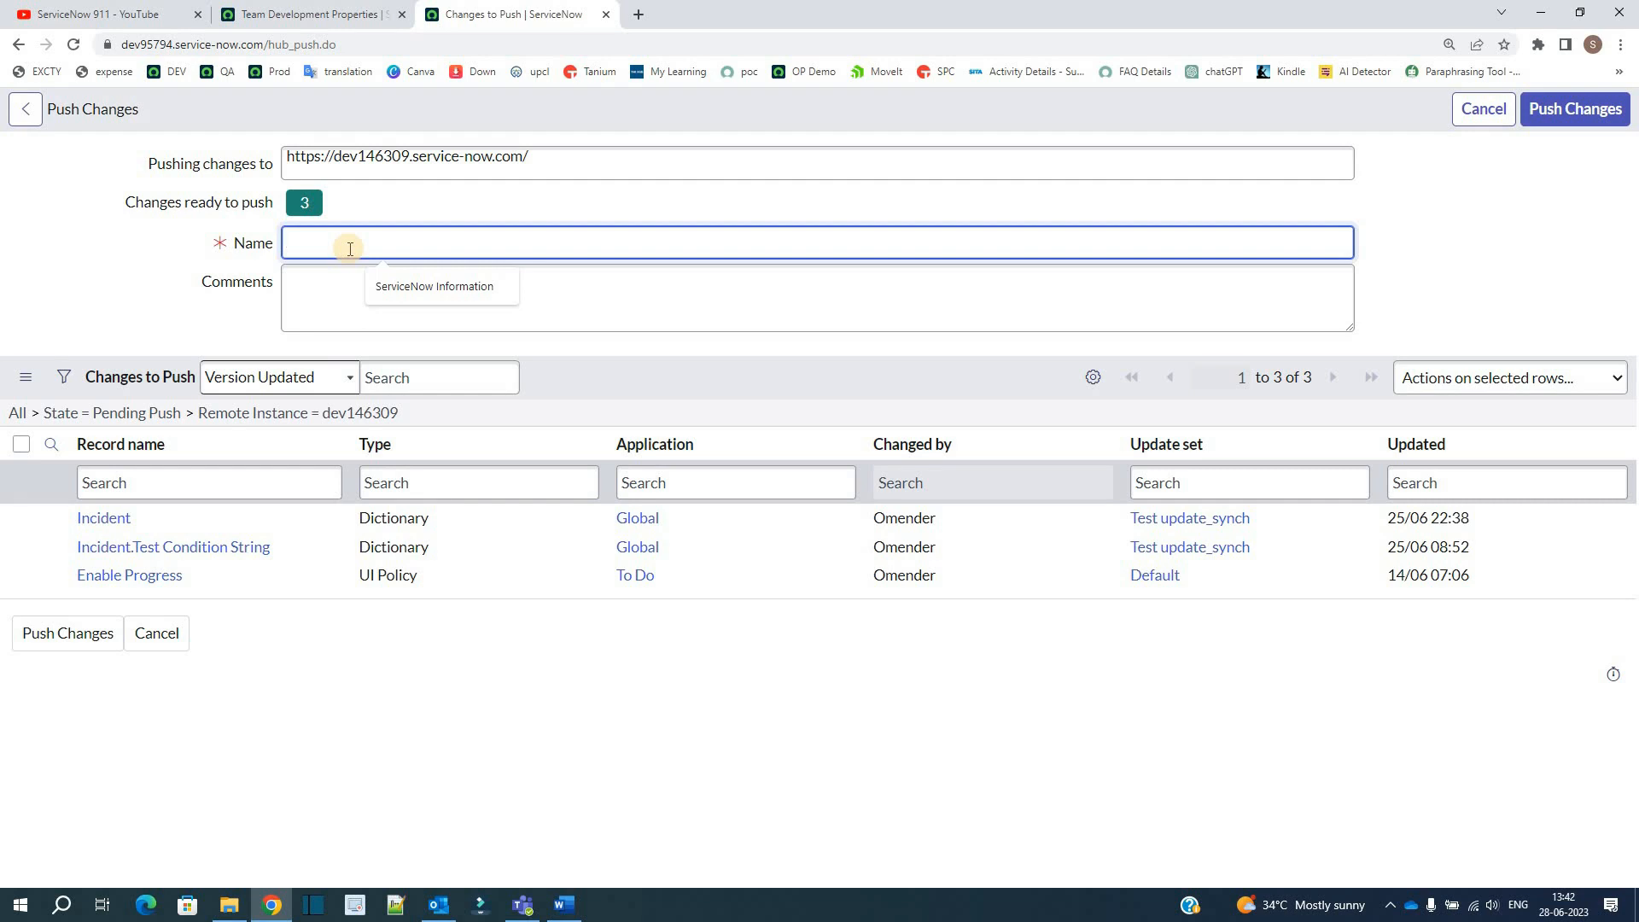
type("Testing 3 Pushes")
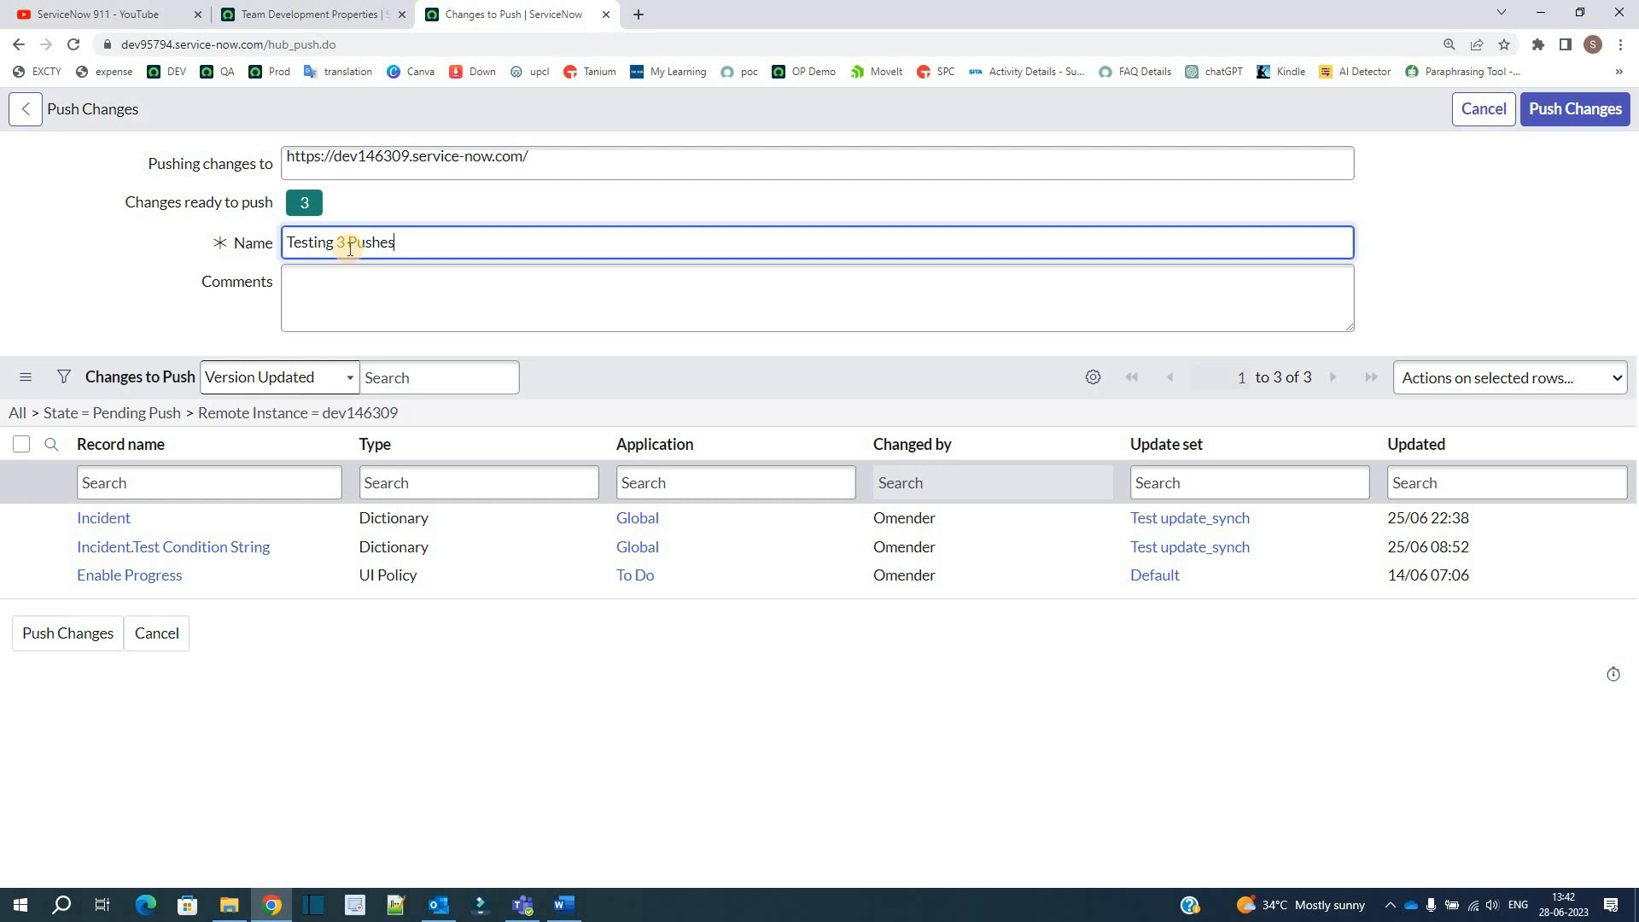
left_click(345, 285)
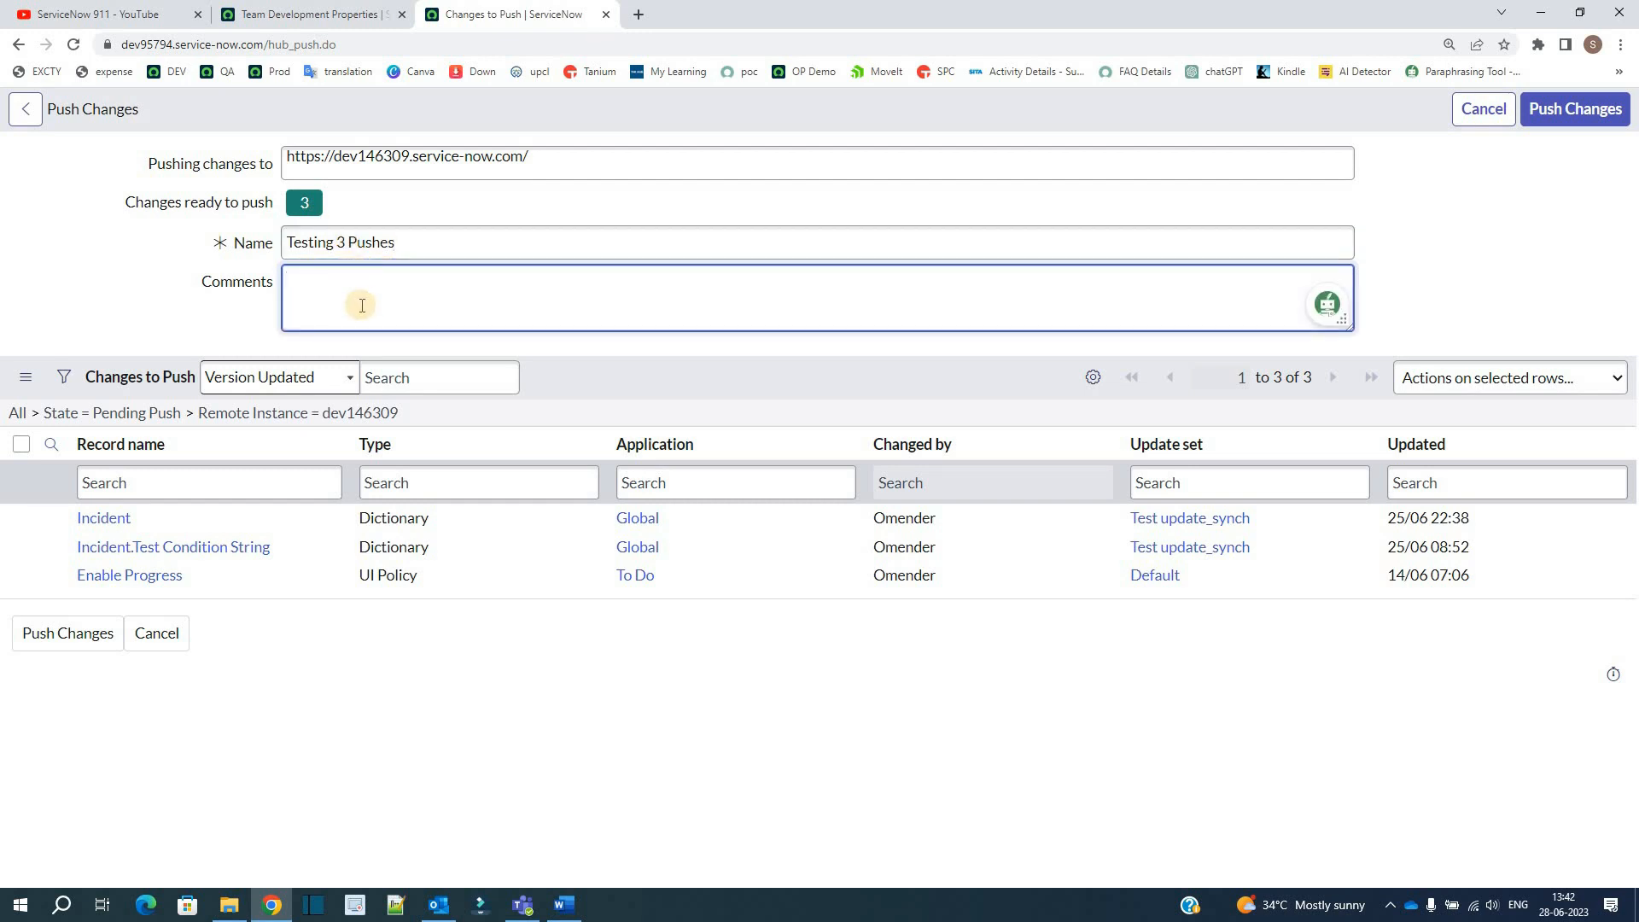
left_click(149, 298)
left_click(1002, 300)
left_click(1585, 120)
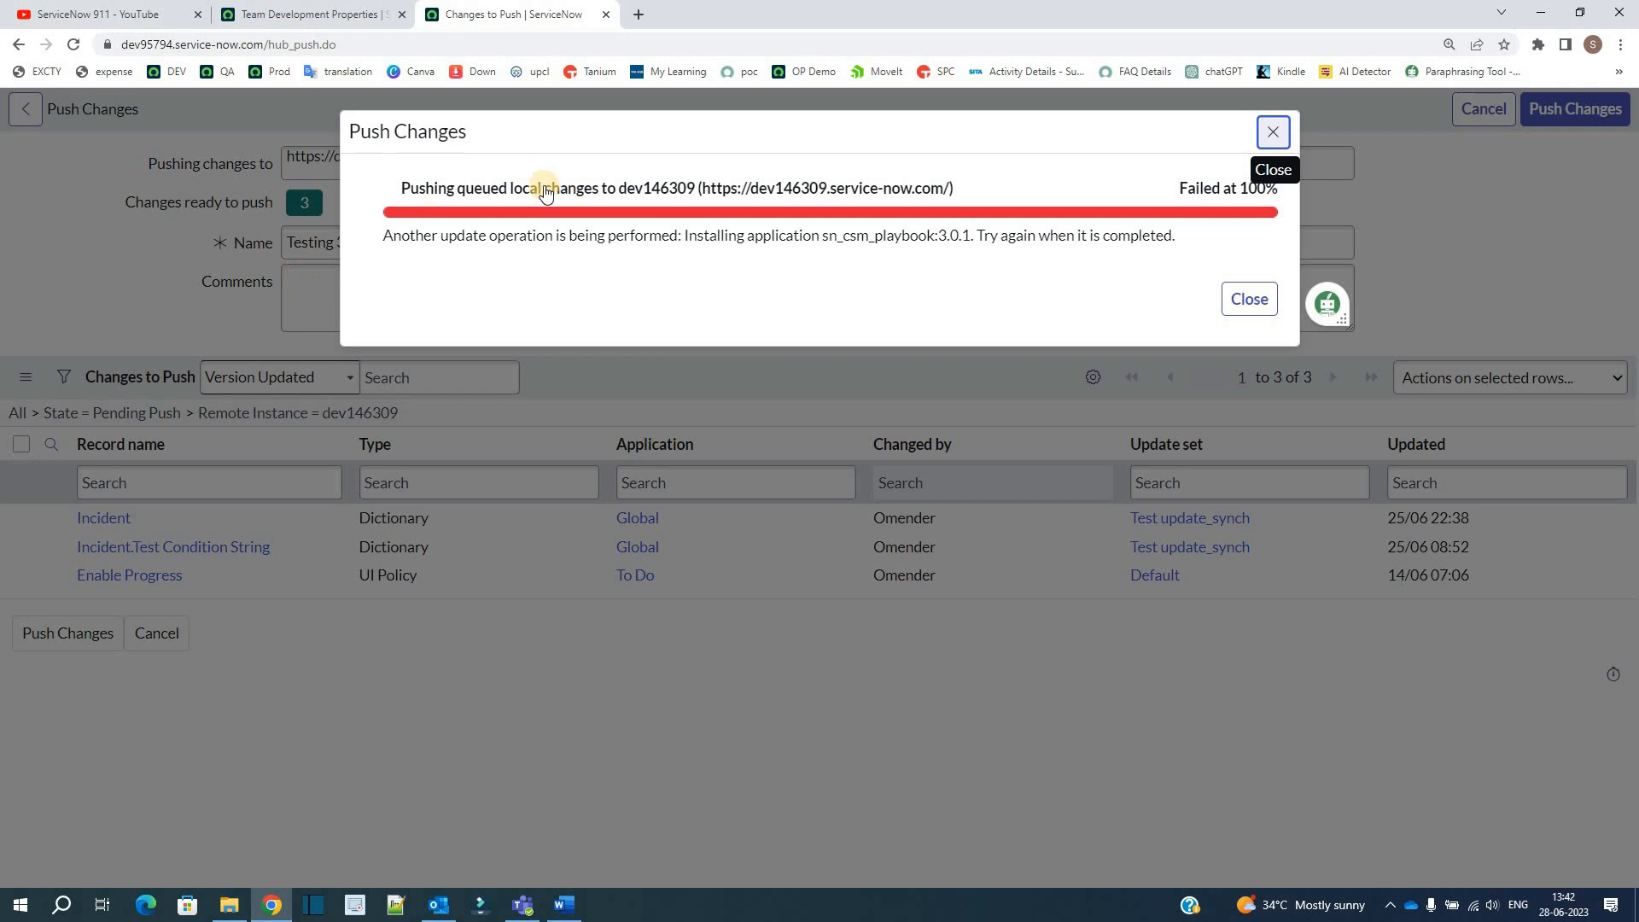
Step: Read the status message in the Push Changes dialog, including its reason and advice
double_click(716, 237)
left_click_drag(716, 241, 948, 241)
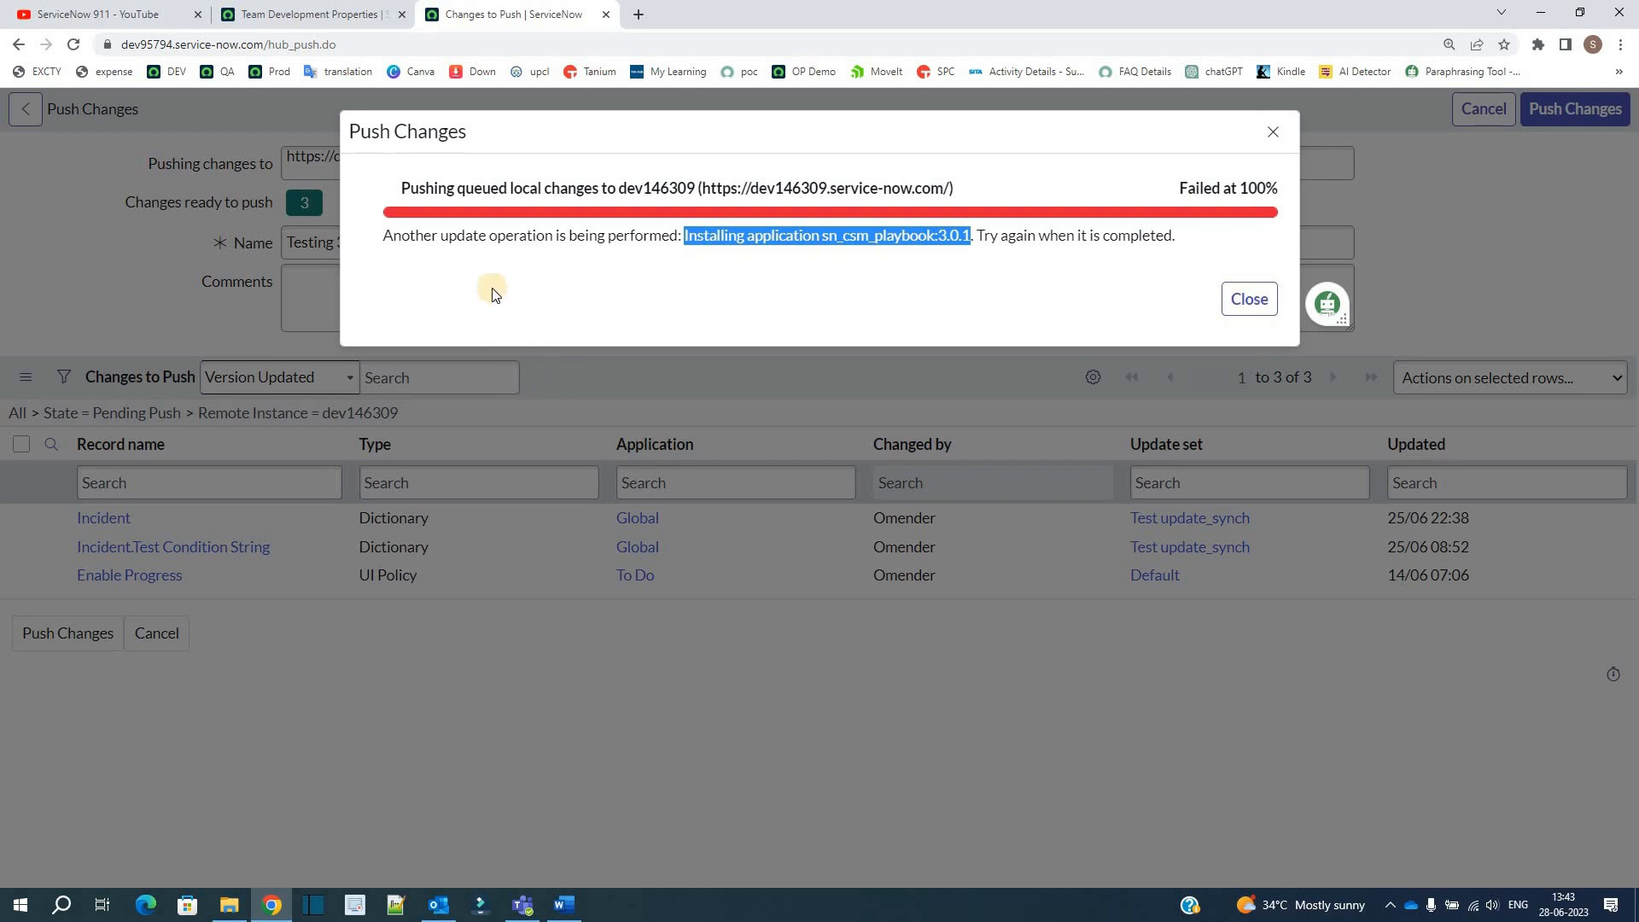
left_click(986, 236)
left_click_drag(986, 236, 1143, 256)
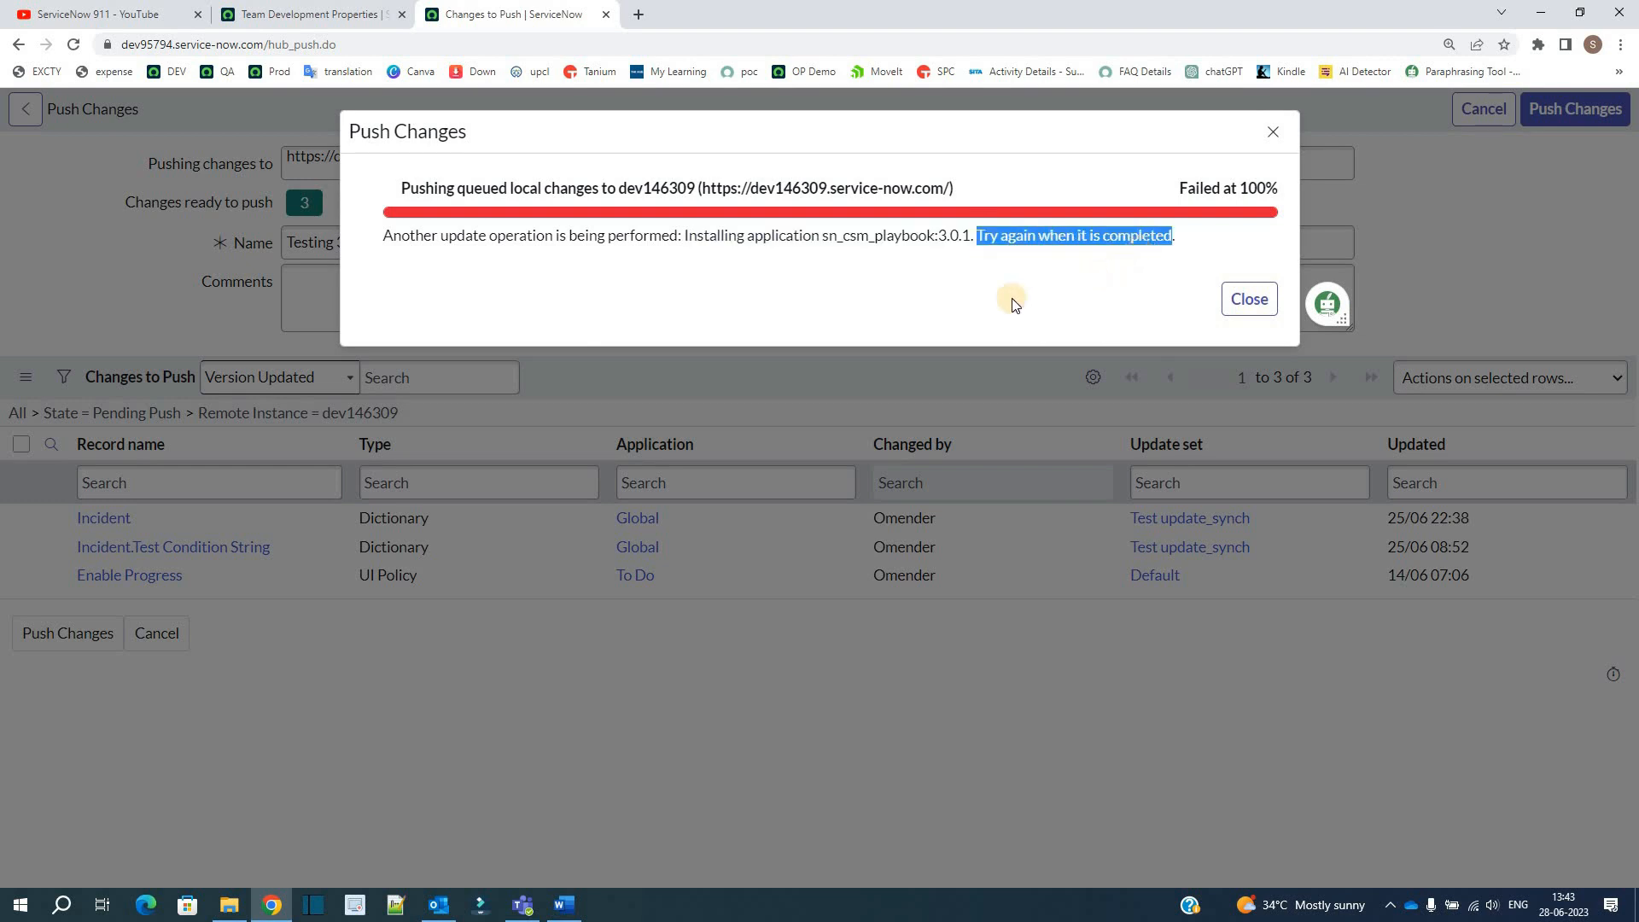
left_click(966, 305)
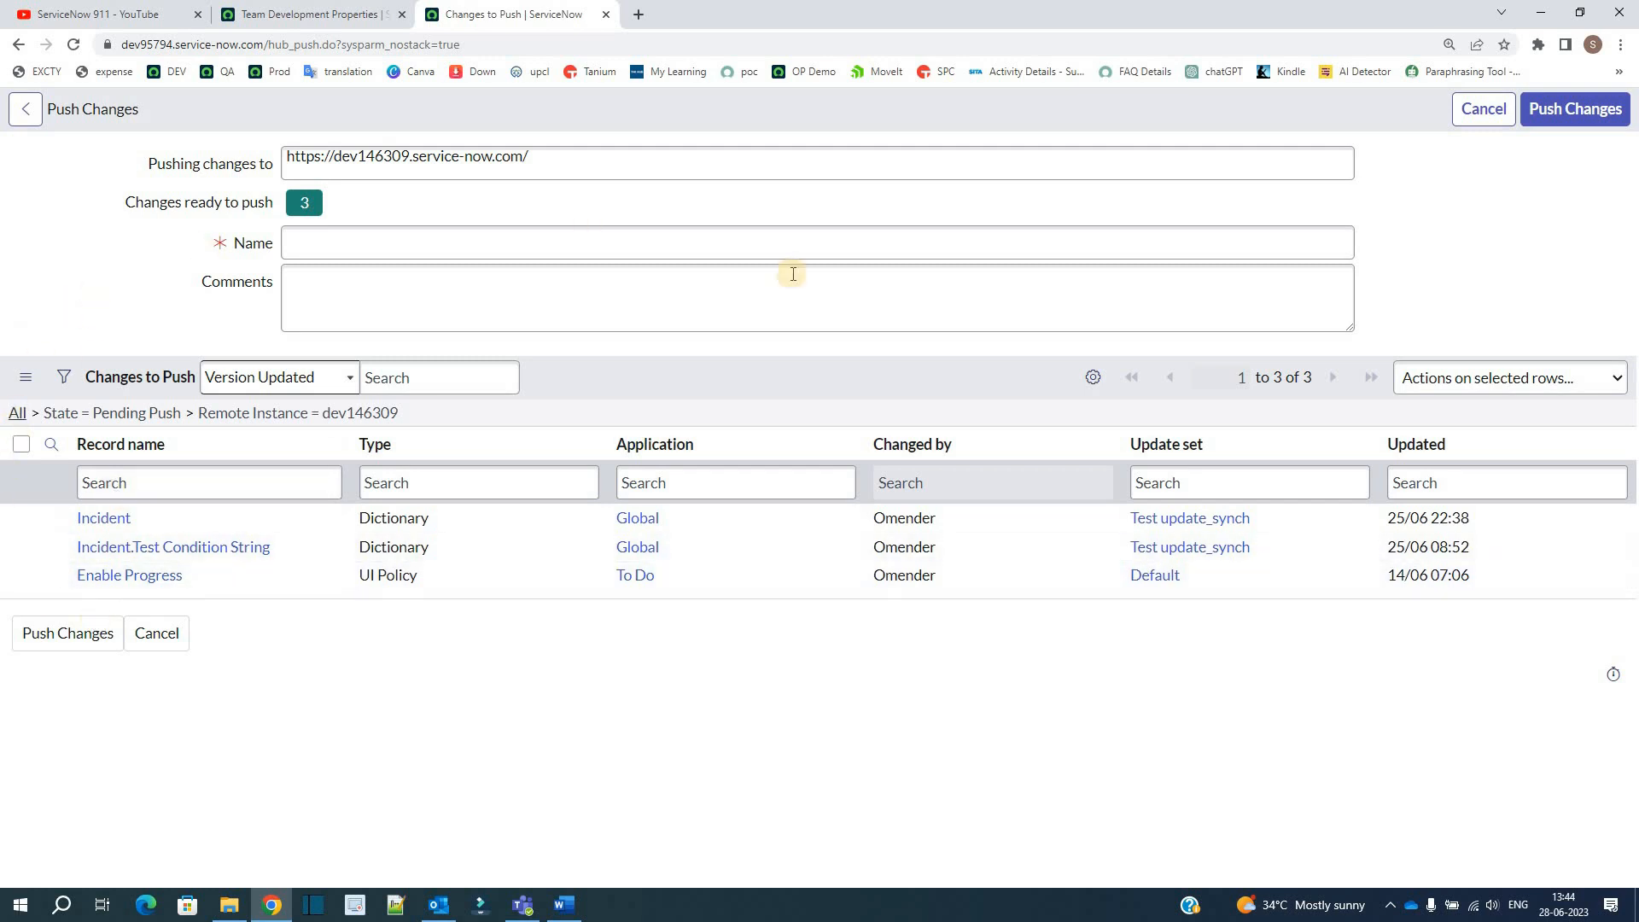
Step: Open the parent instance dev146309 in a separate browser page and locate its Team Development modules
left_click(641, 12)
left_click(299, 14)
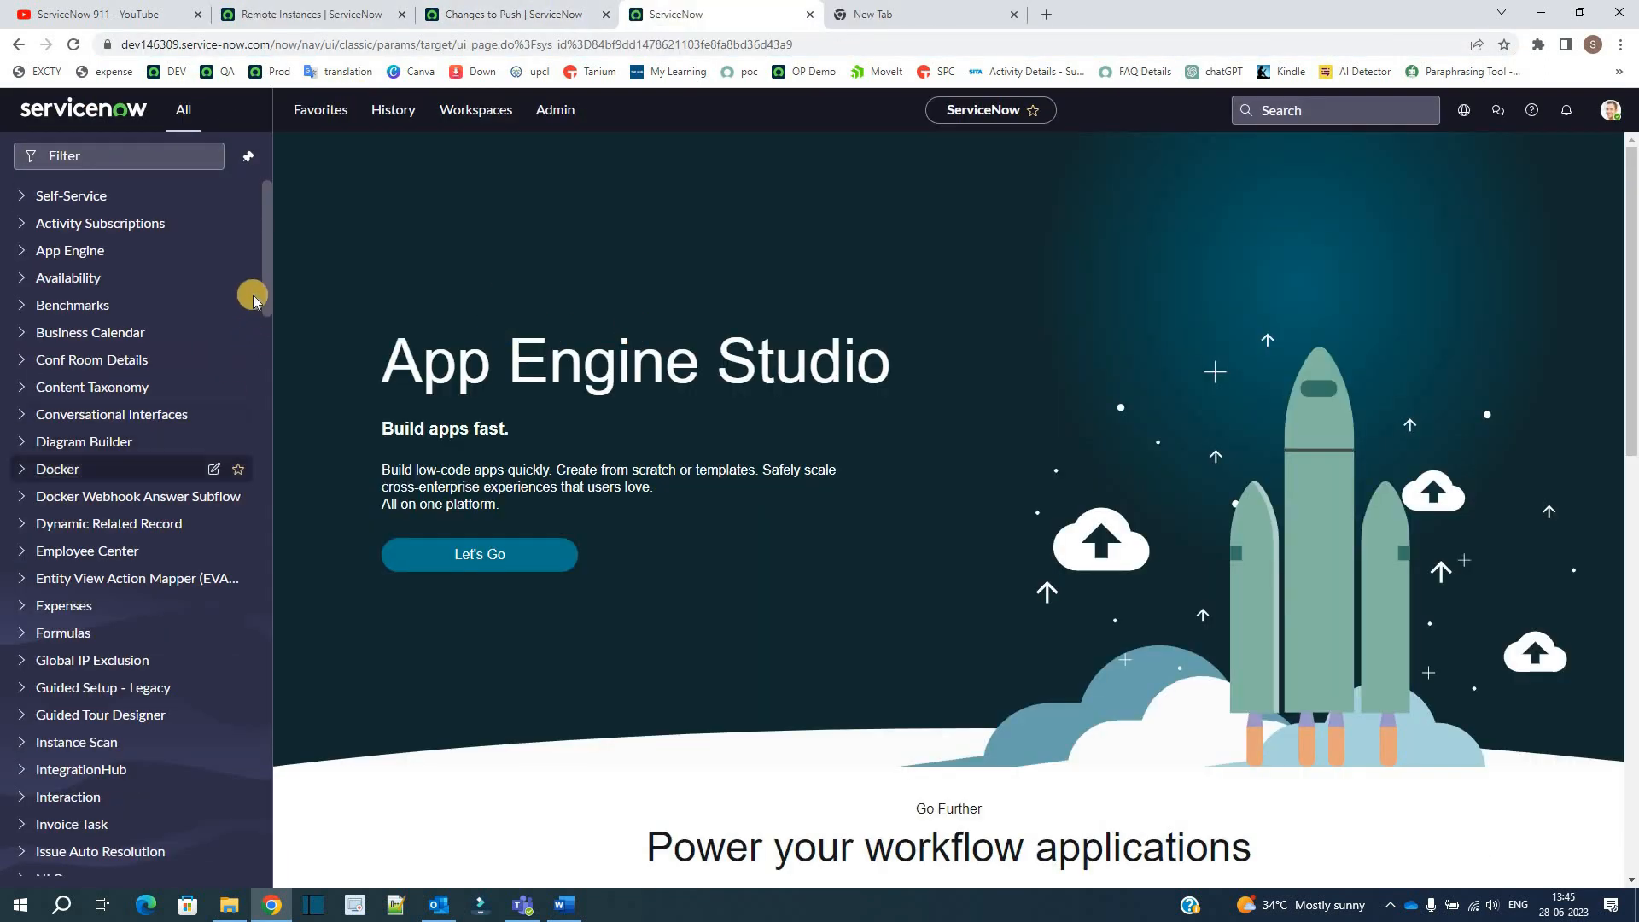
left_click_drag(265, 290, 284, 899)
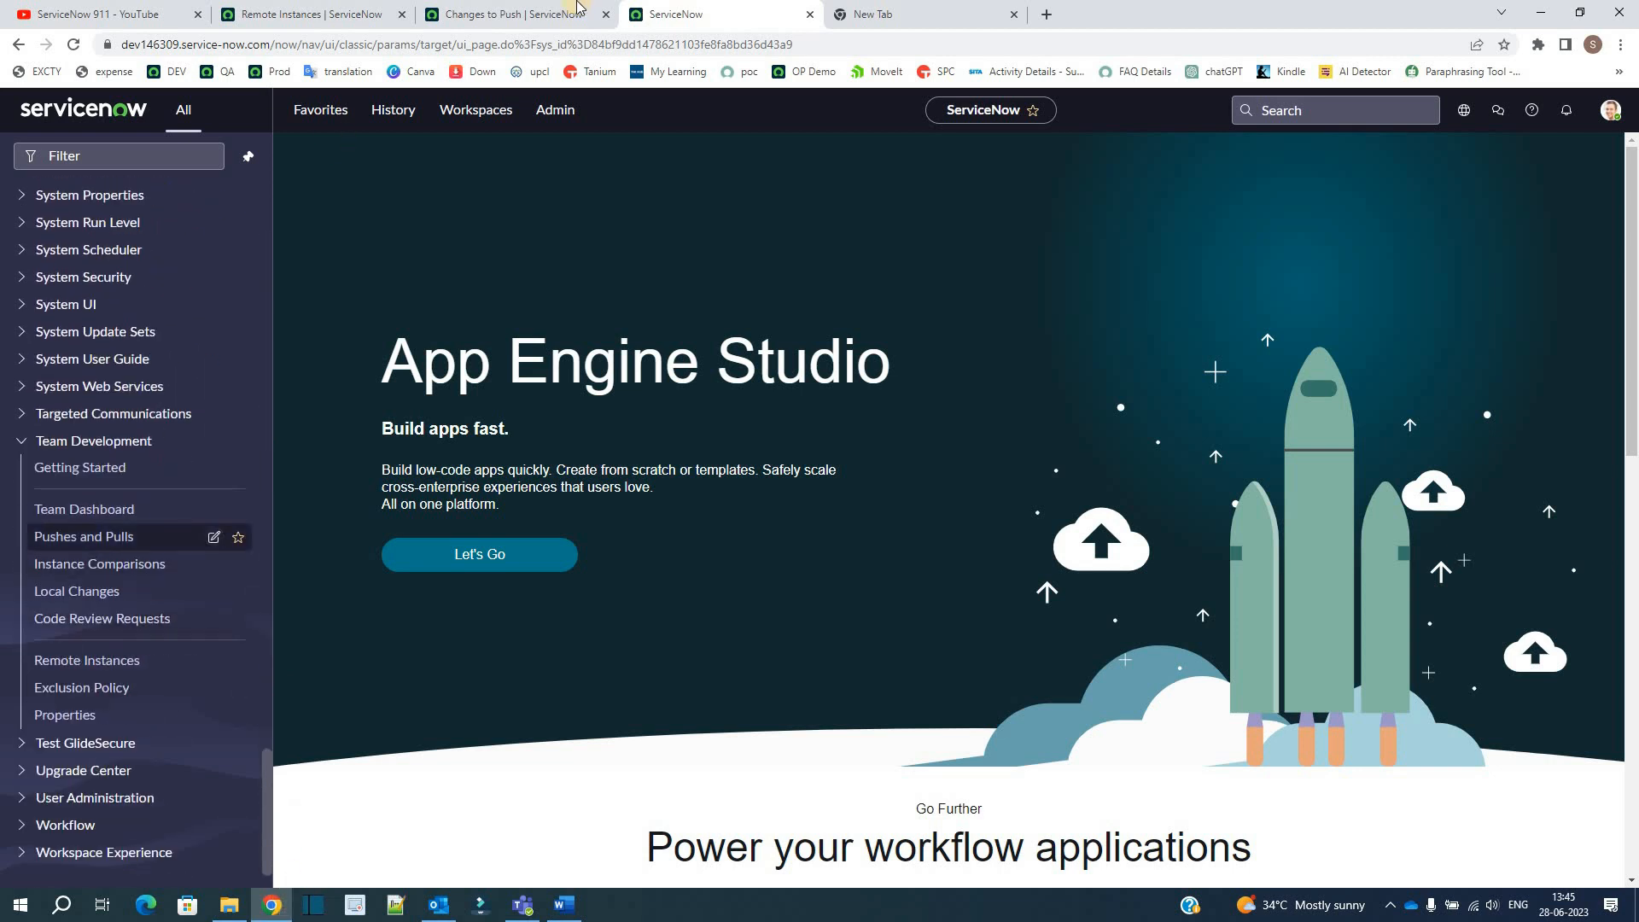
Step: View the parent instance's code review requests, then examine the Team Development property requiring code reviews before pushes are applied
left_click(493, 9)
left_click(702, 9)
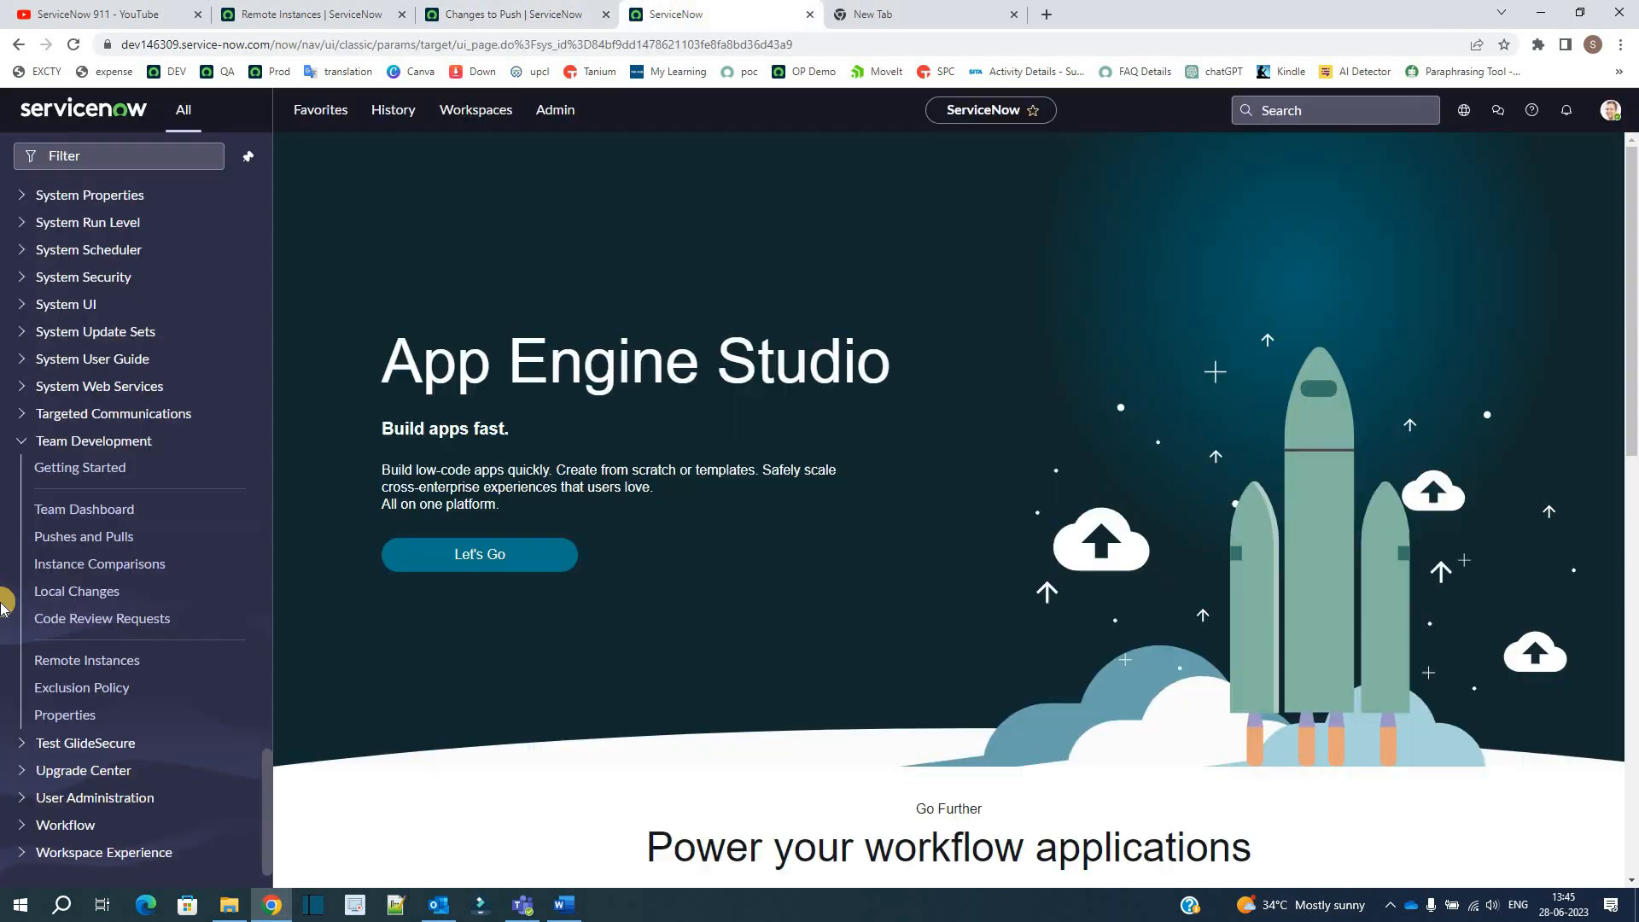
left_click(83, 625)
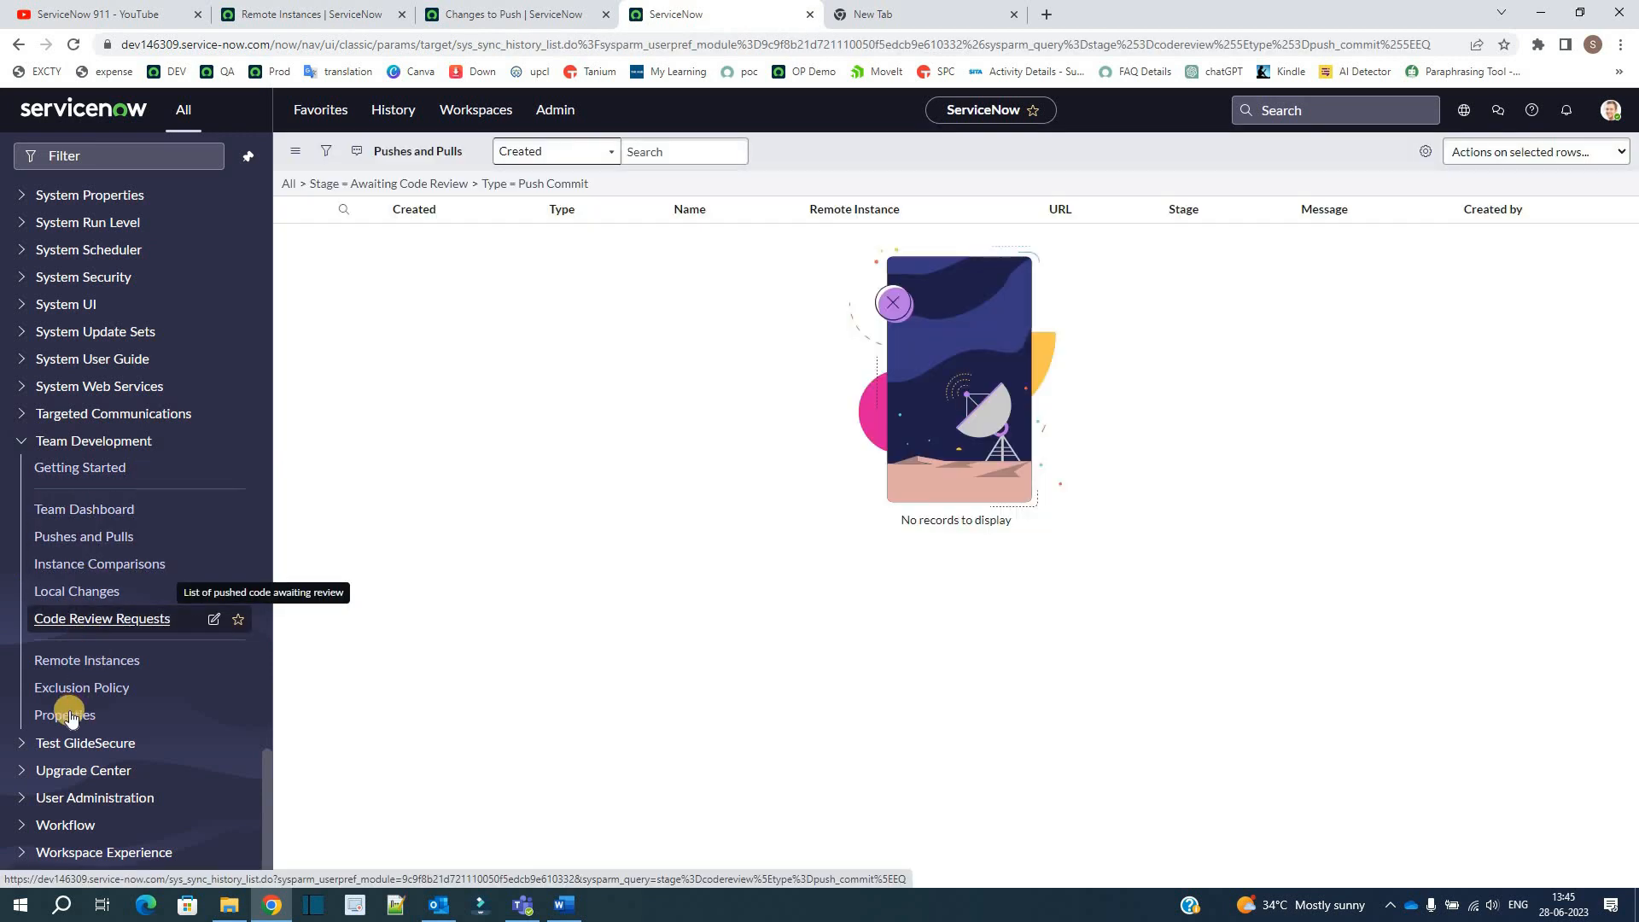
left_click(68, 715)
left_click(297, 290)
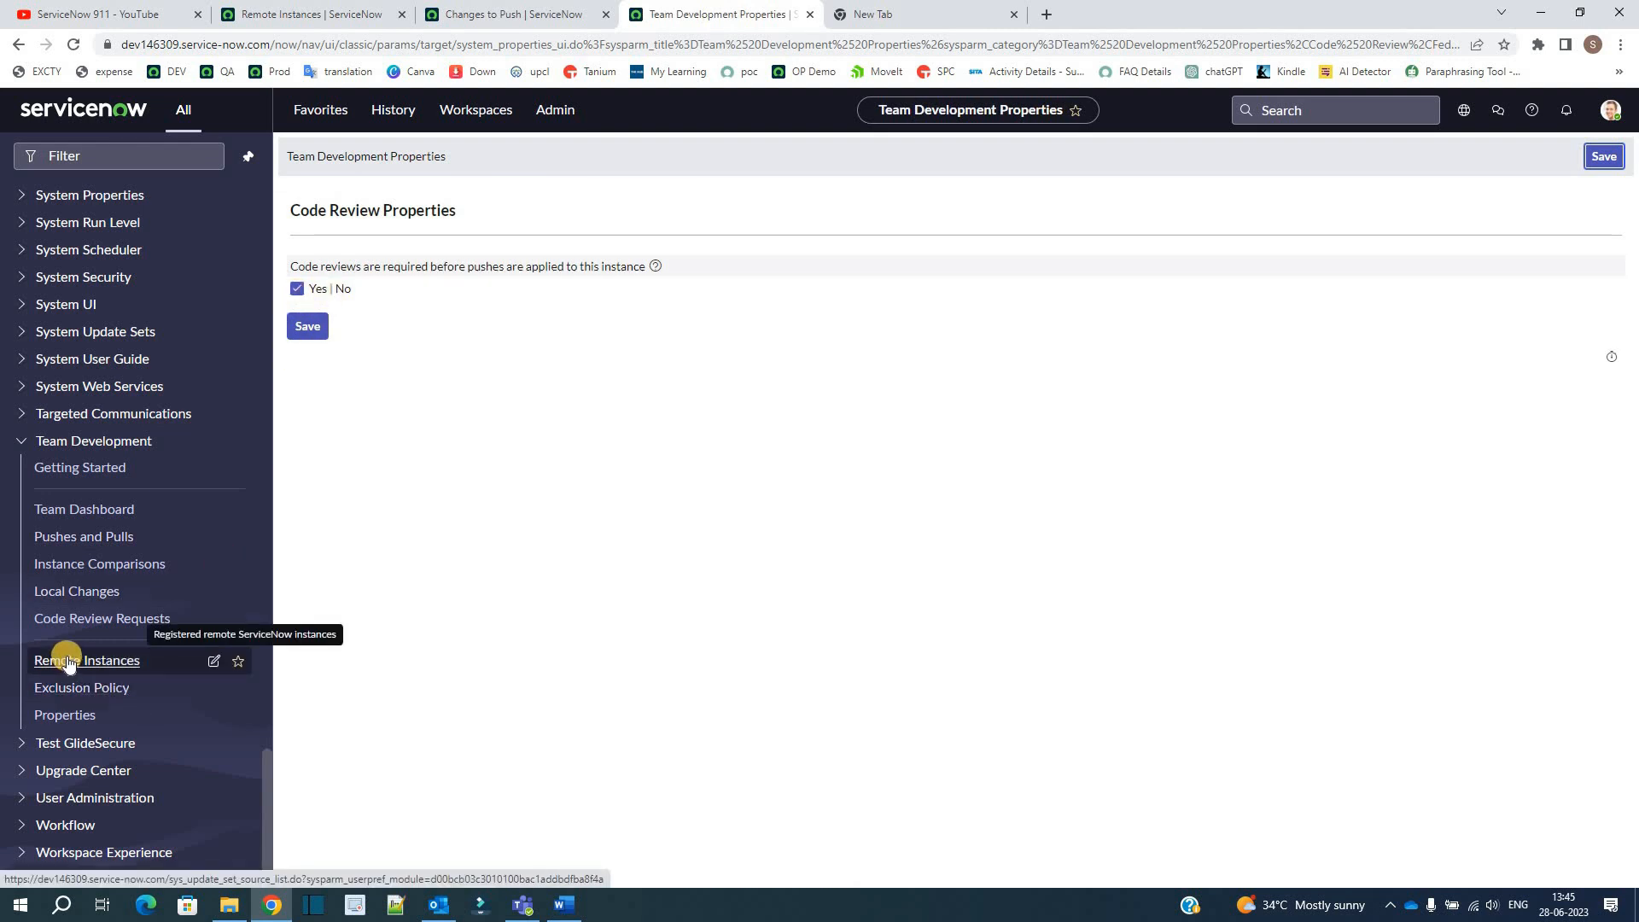
Step: Reopen the code review requests list and remove its stage and type conditions to list all pushes and pulls
left_click(77, 618)
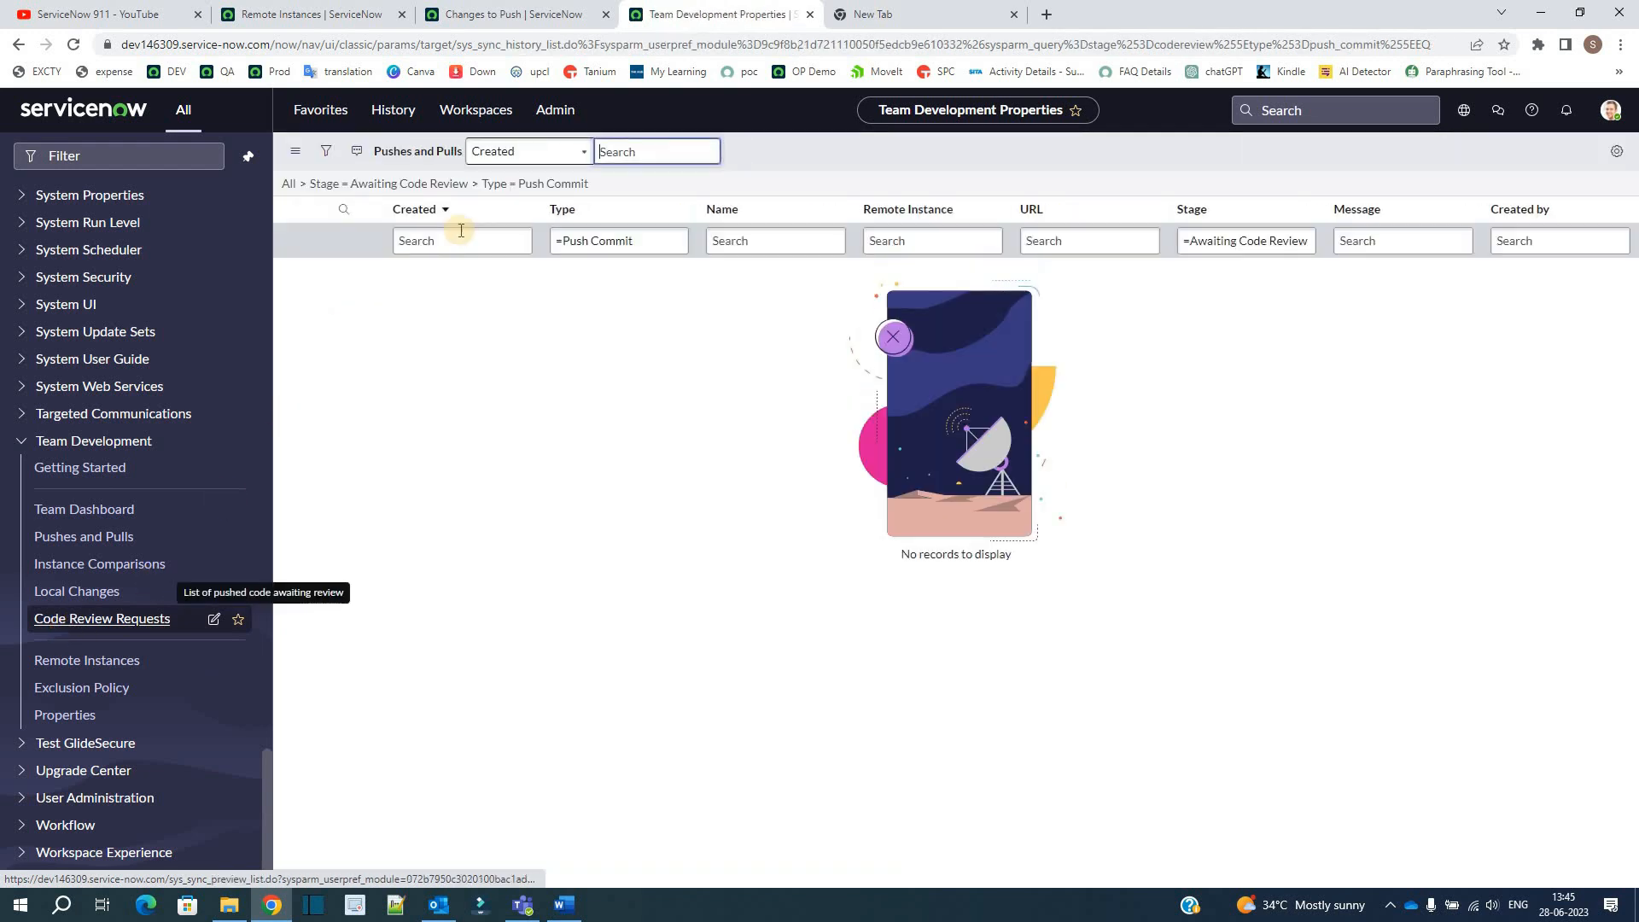
left_click(476, 185)
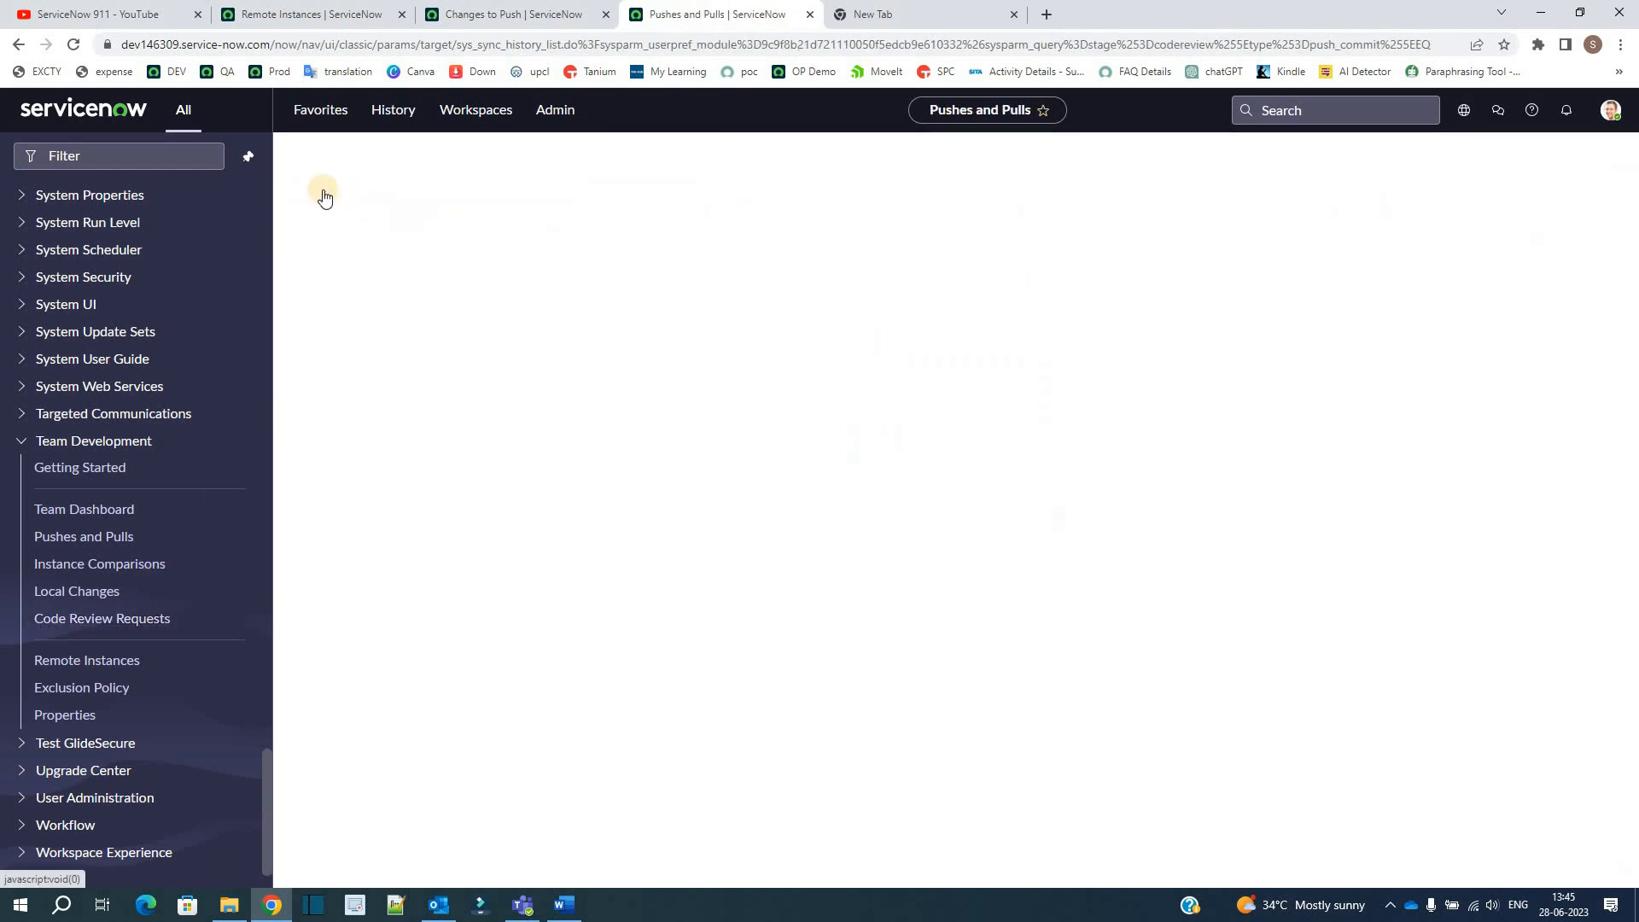
left_click(303, 184)
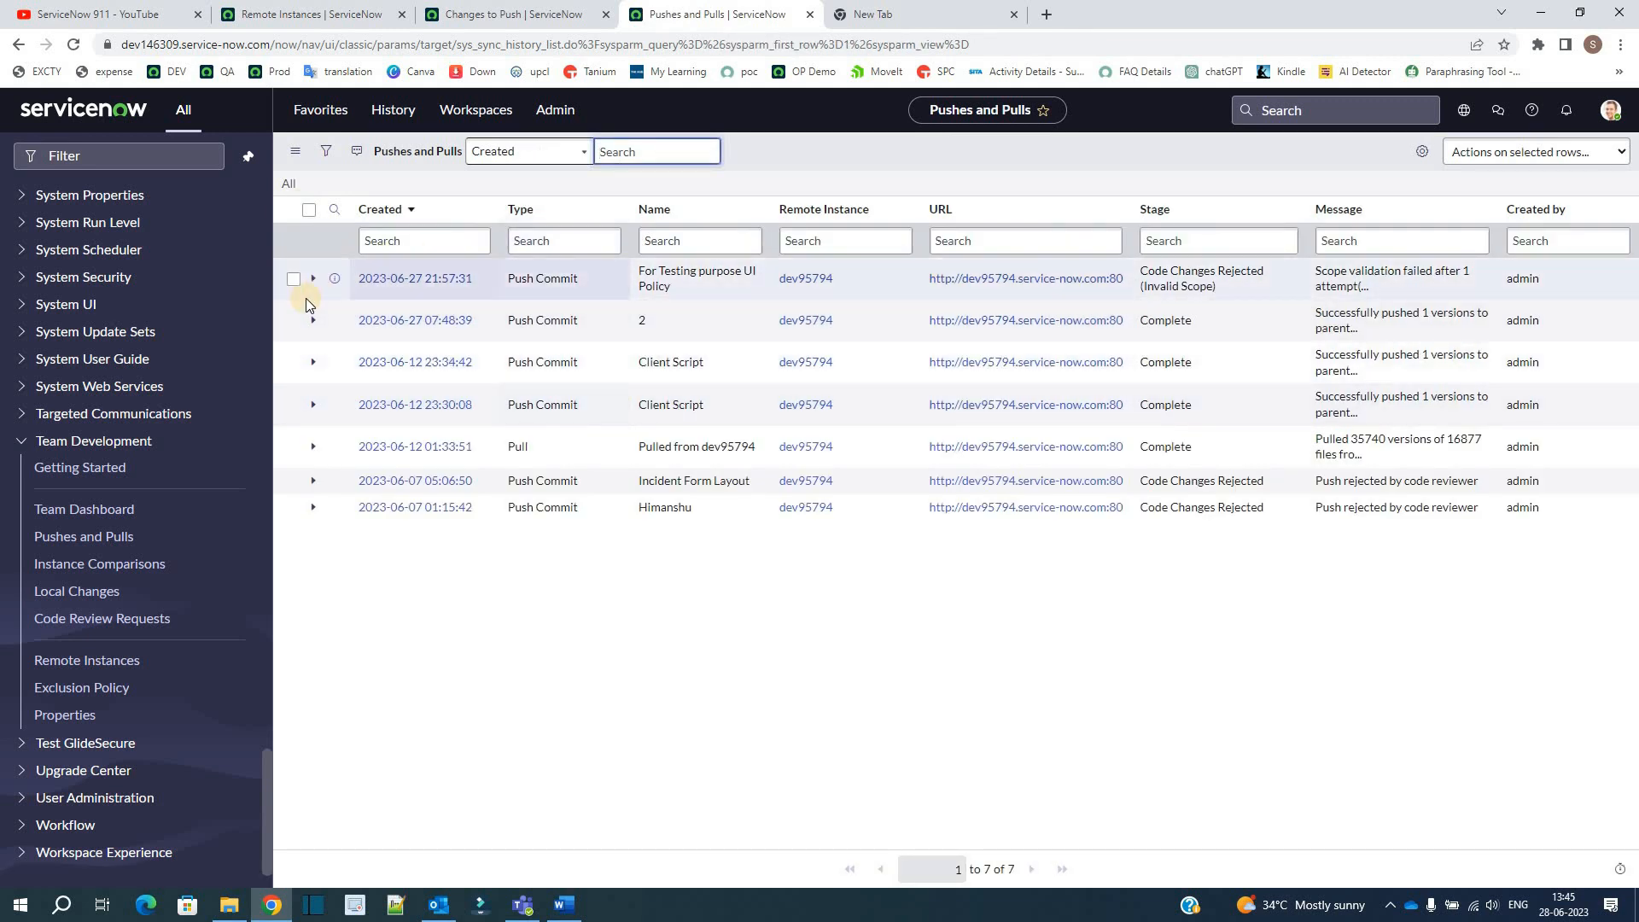
Step: Open the push commit named "2" on a separate page and examine its details and Back Out option
left_click(409, 320, "ctrl")
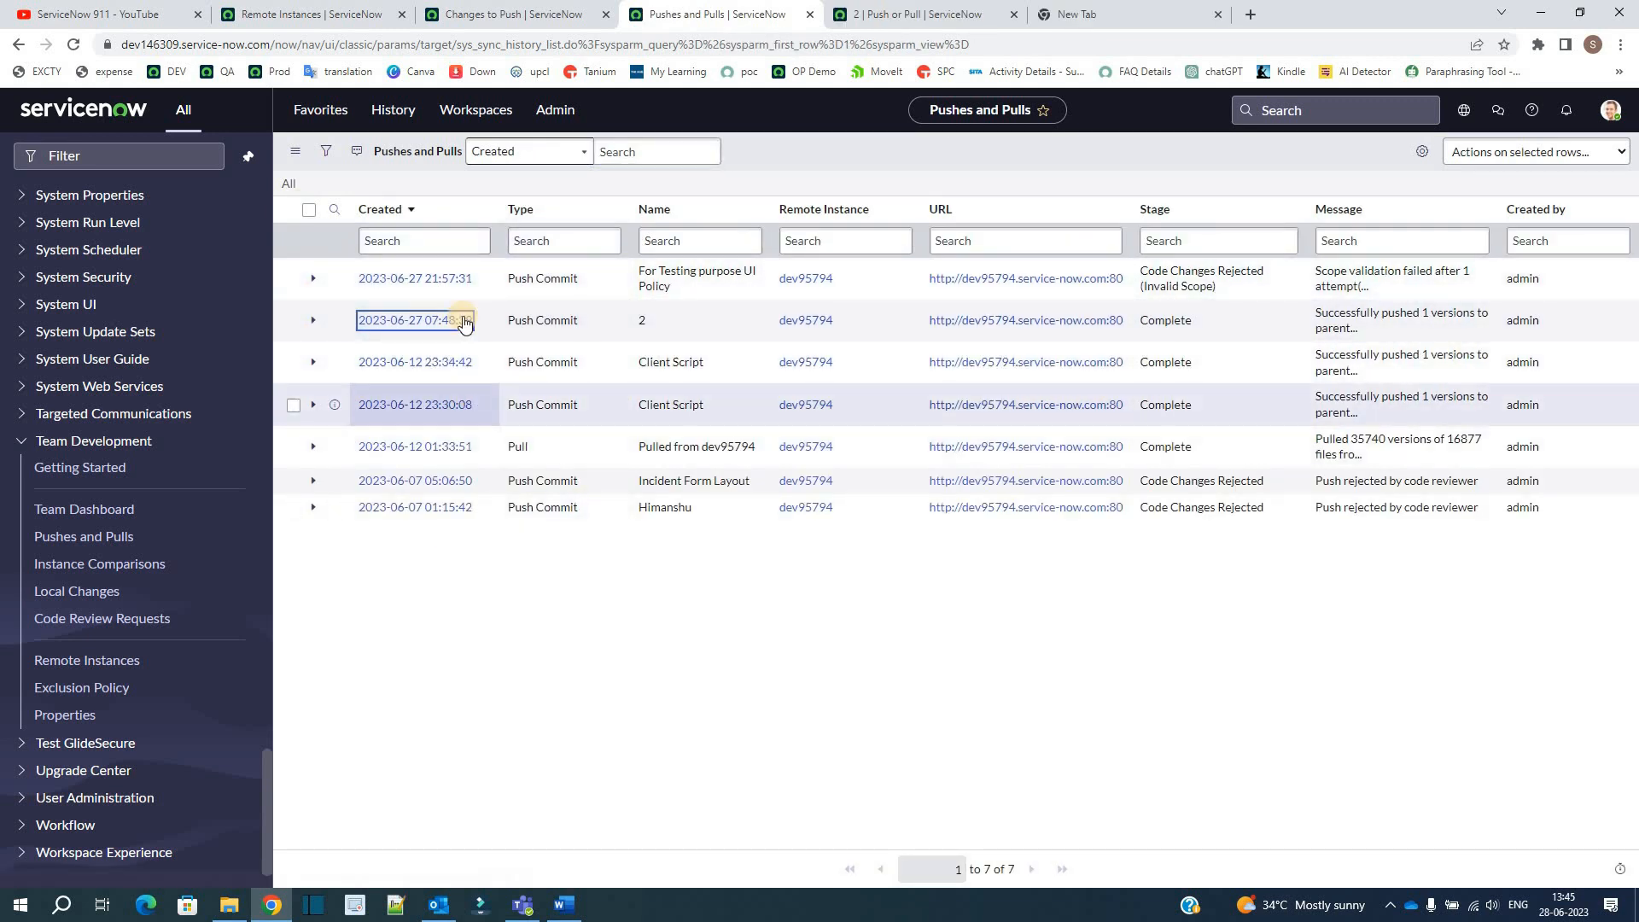
left_click(918, 14)
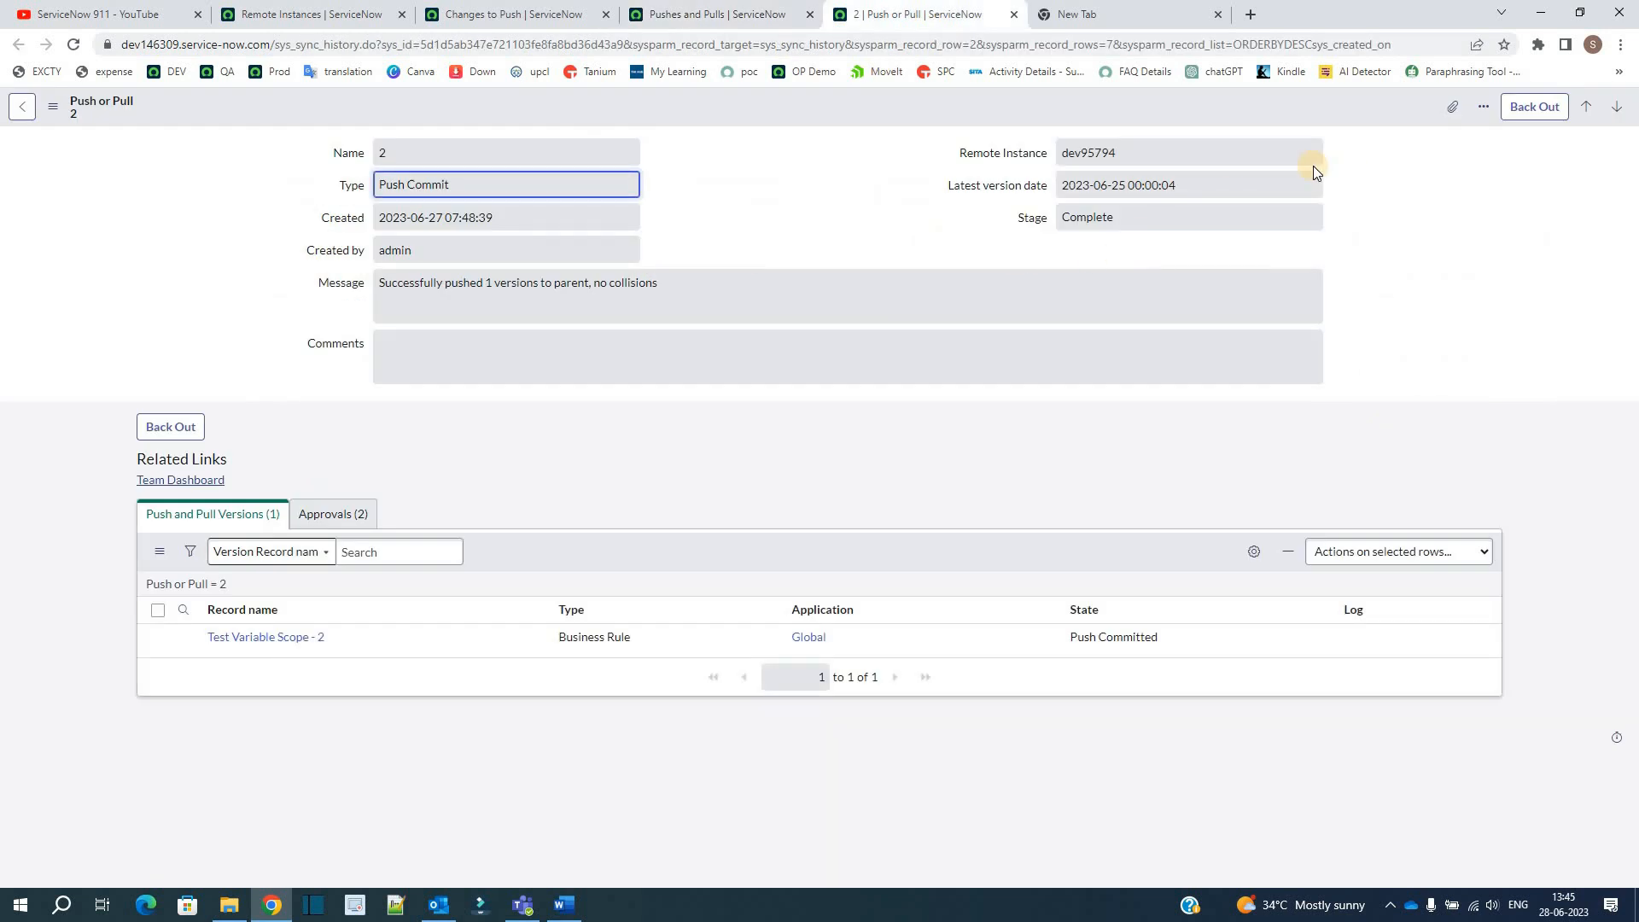
left_click(1284, 106)
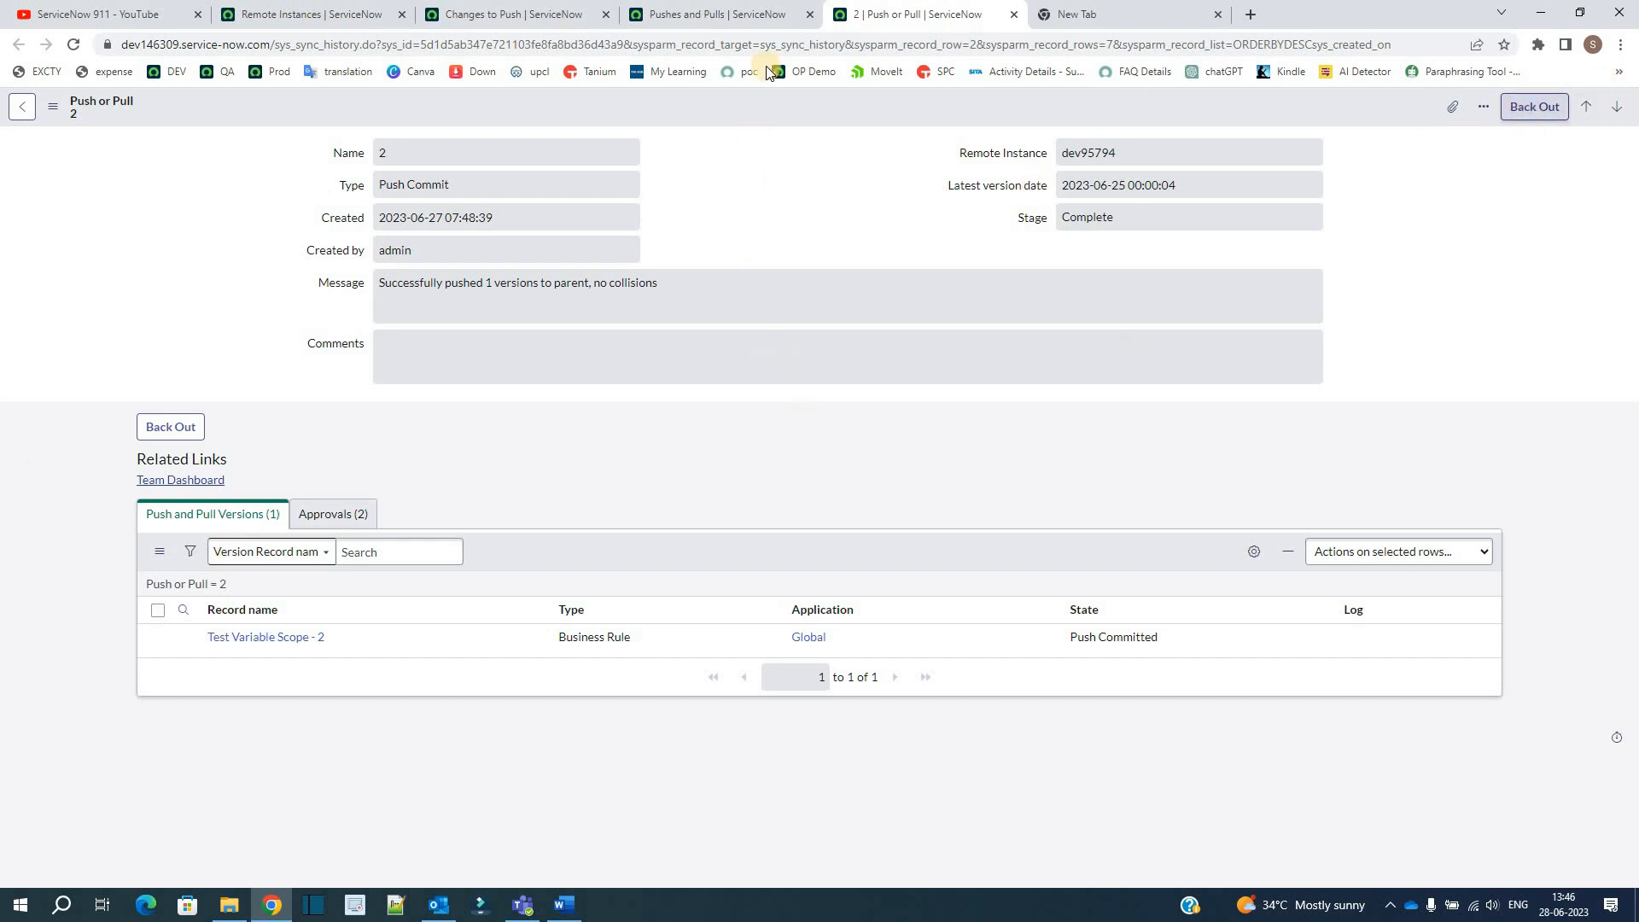
Step: Return to the parent's Pushes and Pulls list, then switch to the Remote Instances page of local instance dev95794
left_click(708, 15)
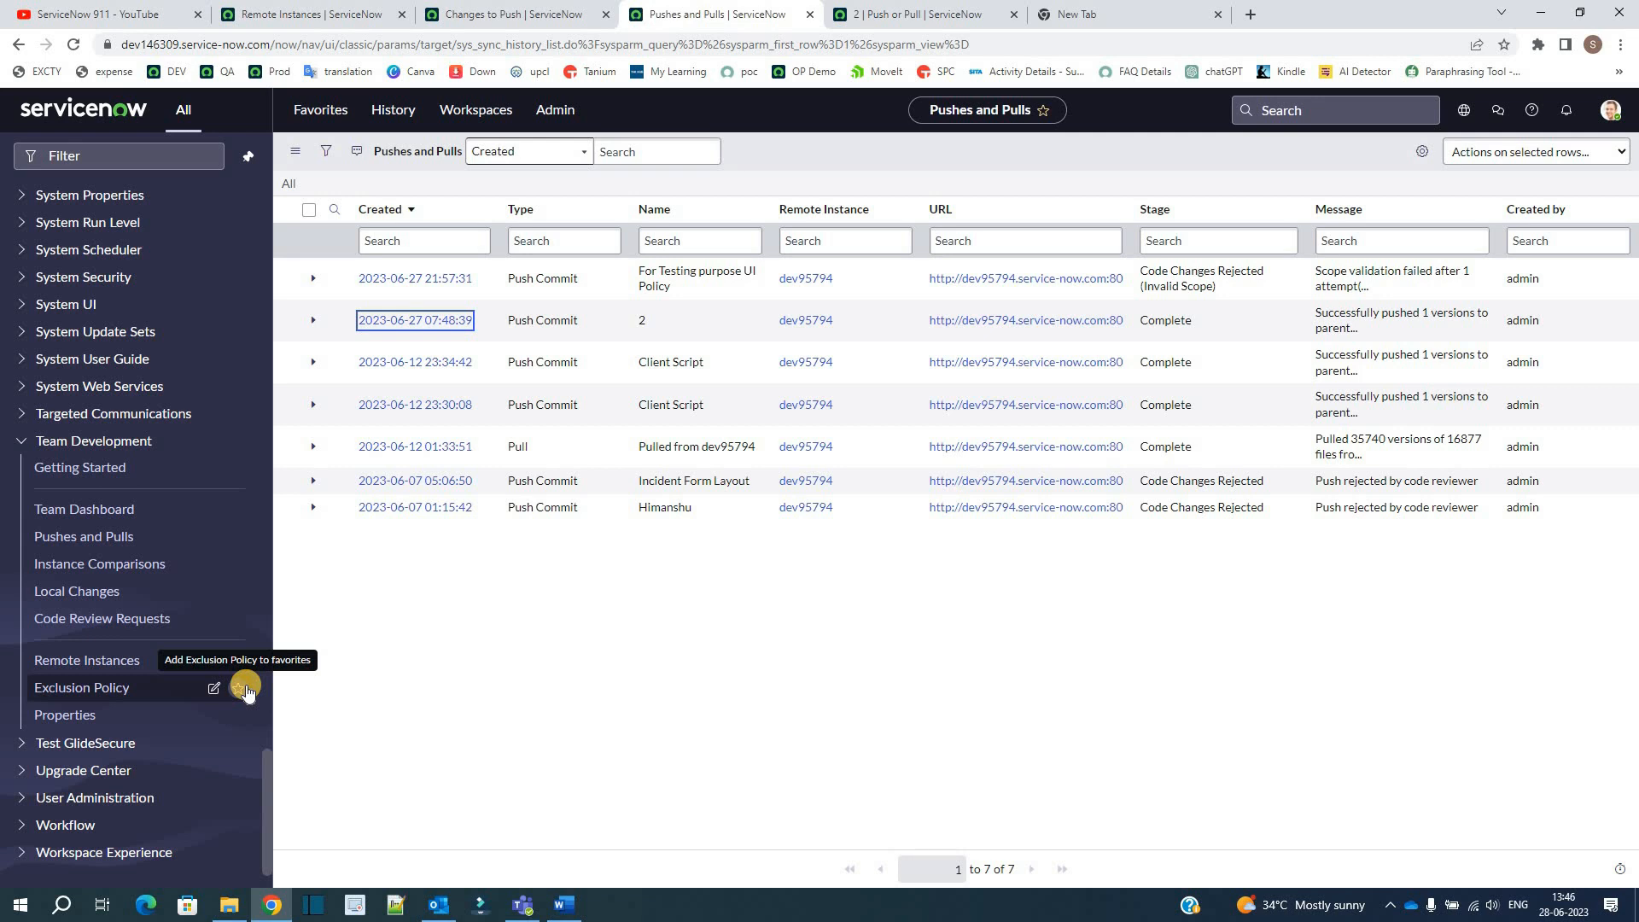
left_click(303, 15)
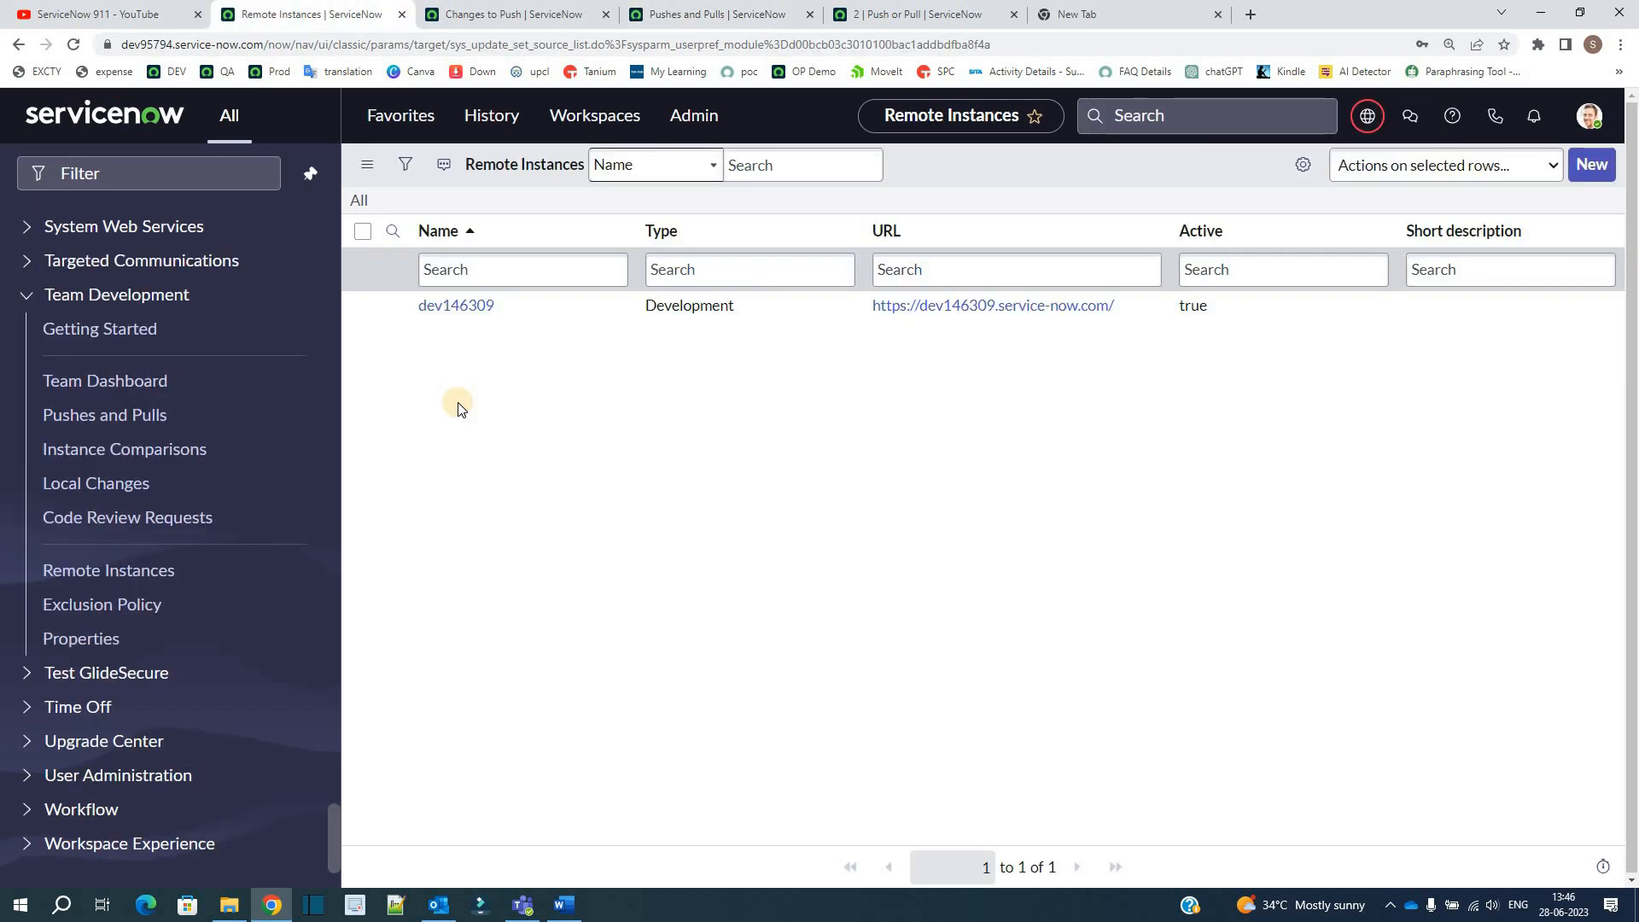